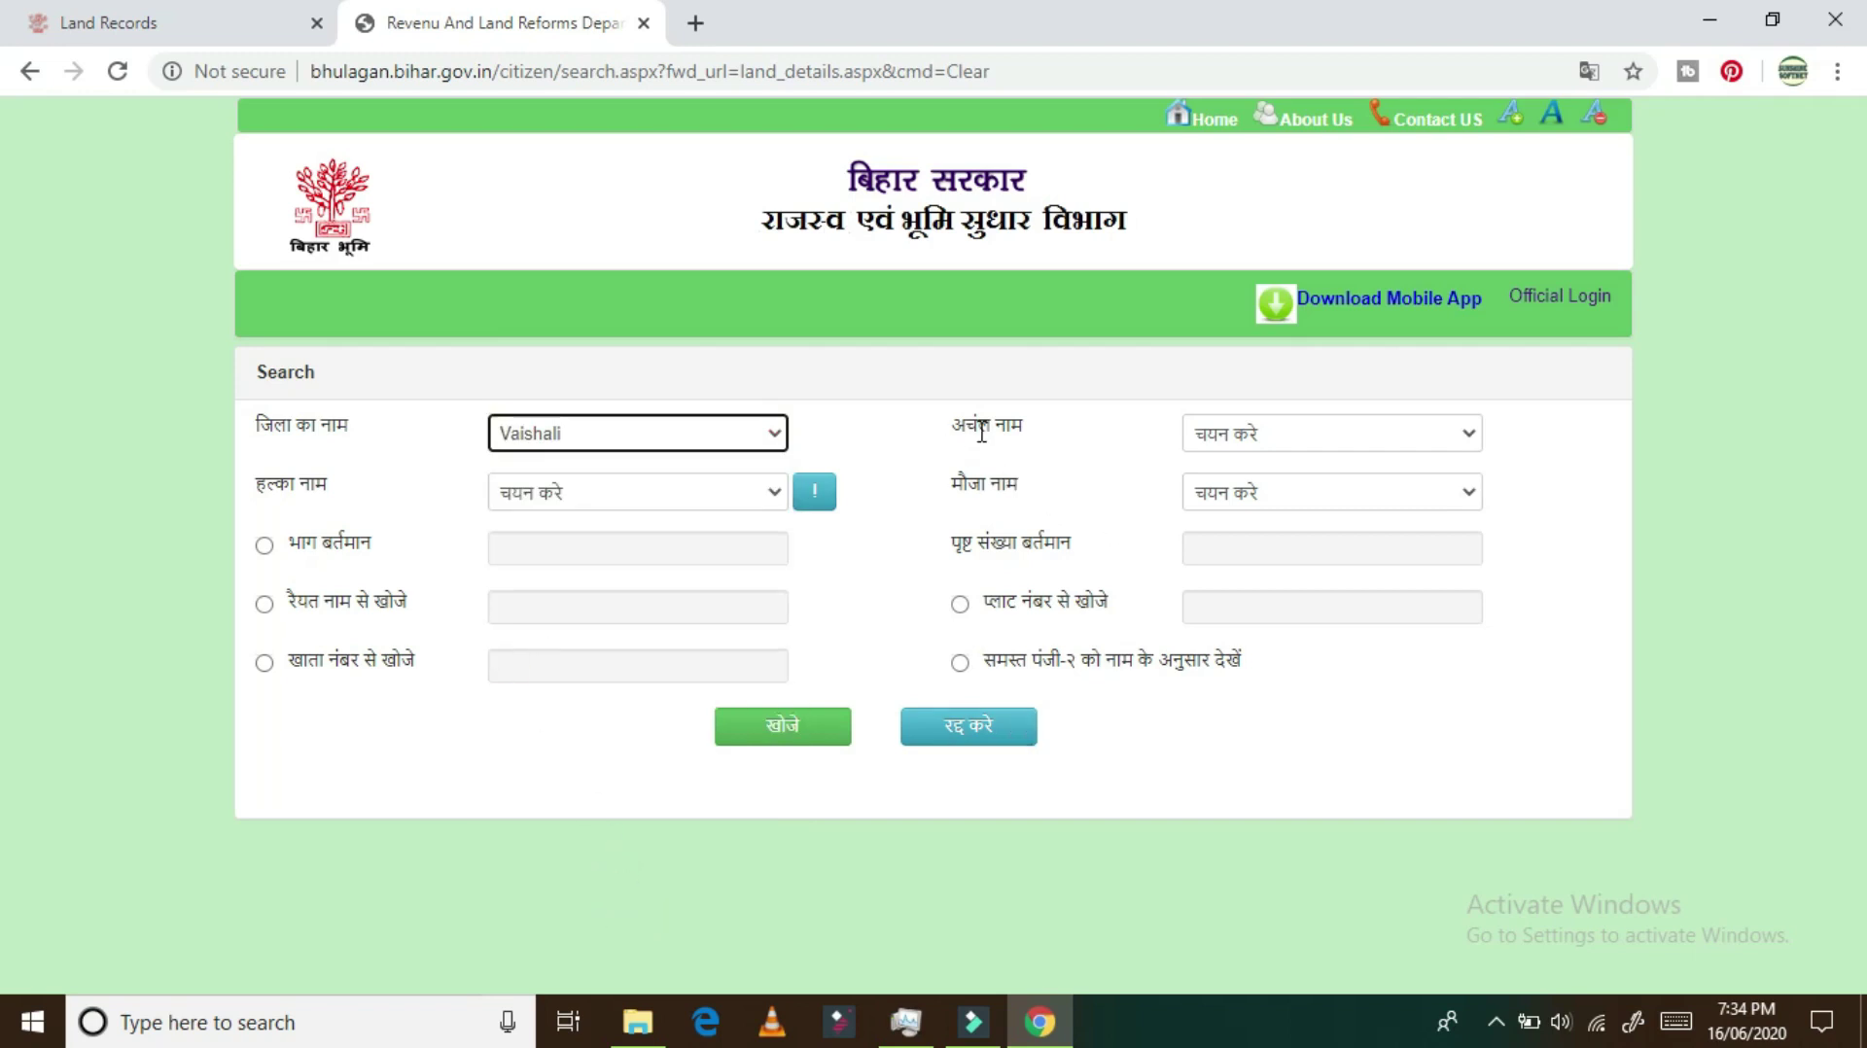
Step: Pick circle Mahnar, halka नगर पंचायत, mauja महनार (शहरी क्षेत्र), then switch to khata-number search
click(1323, 438)
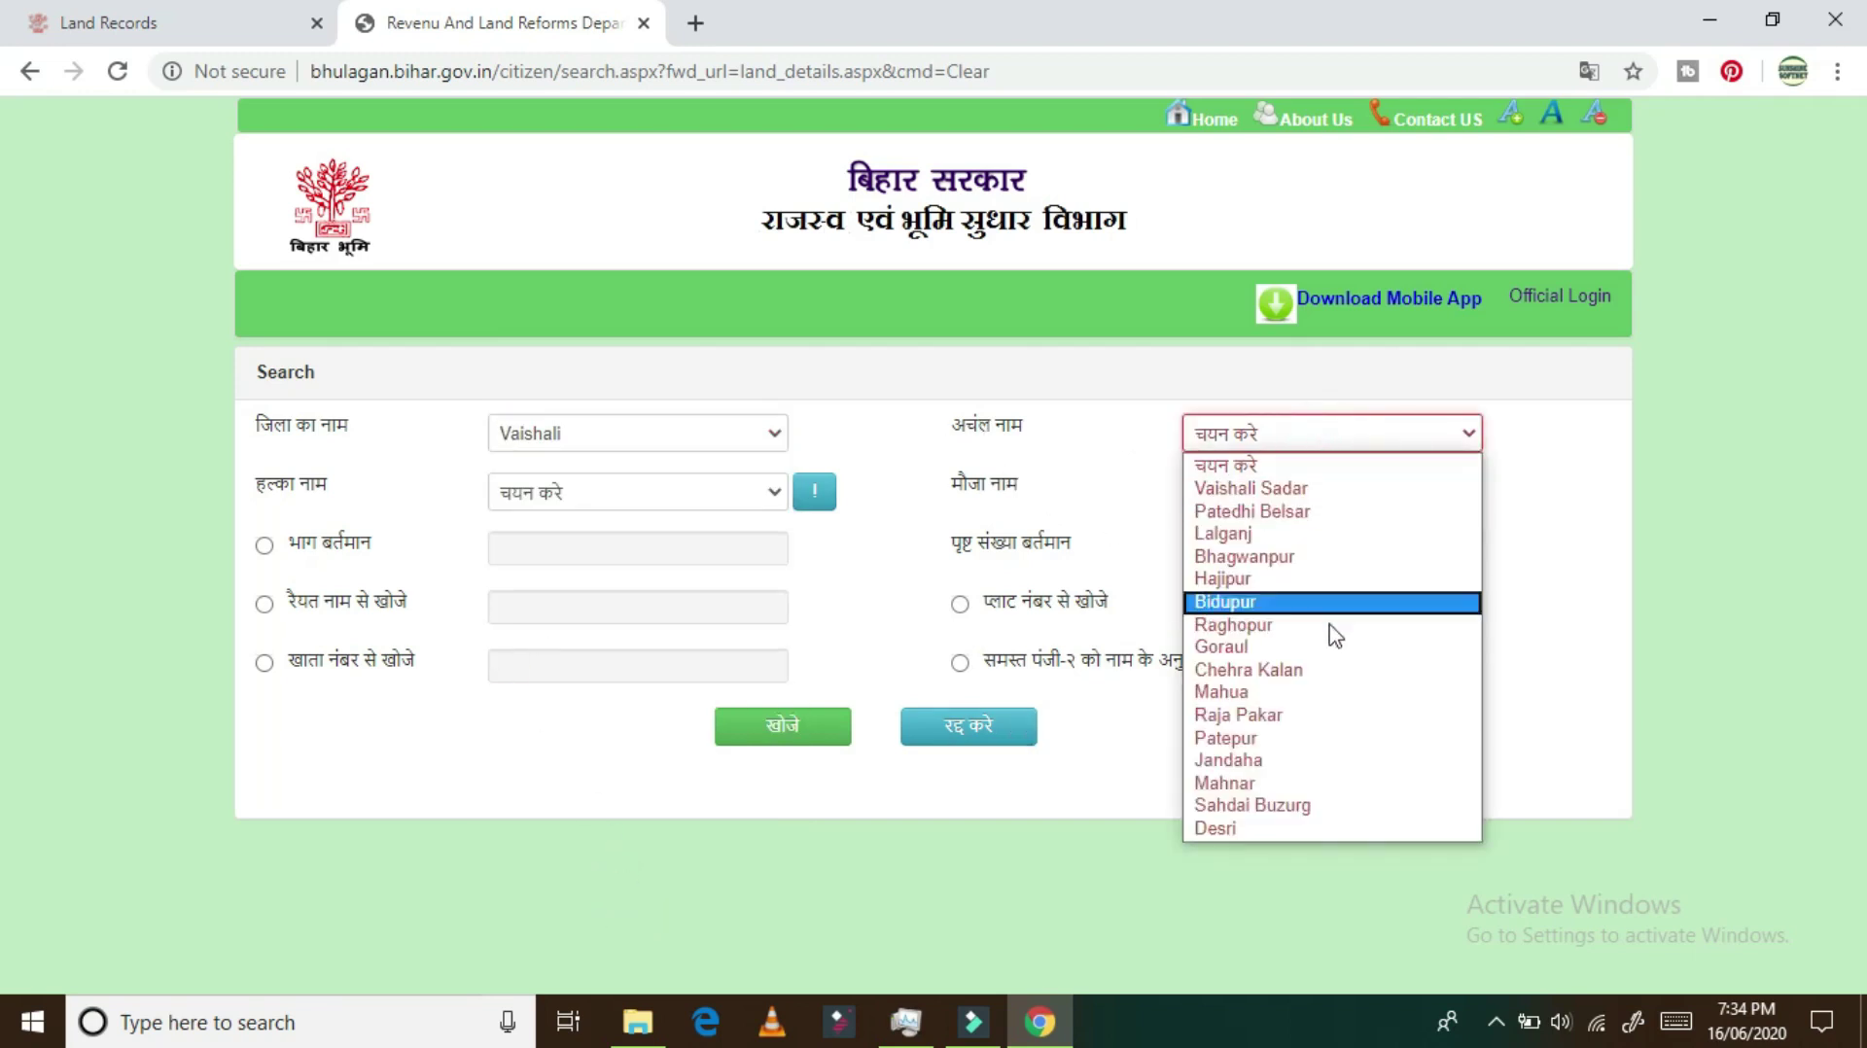
click(1334, 784)
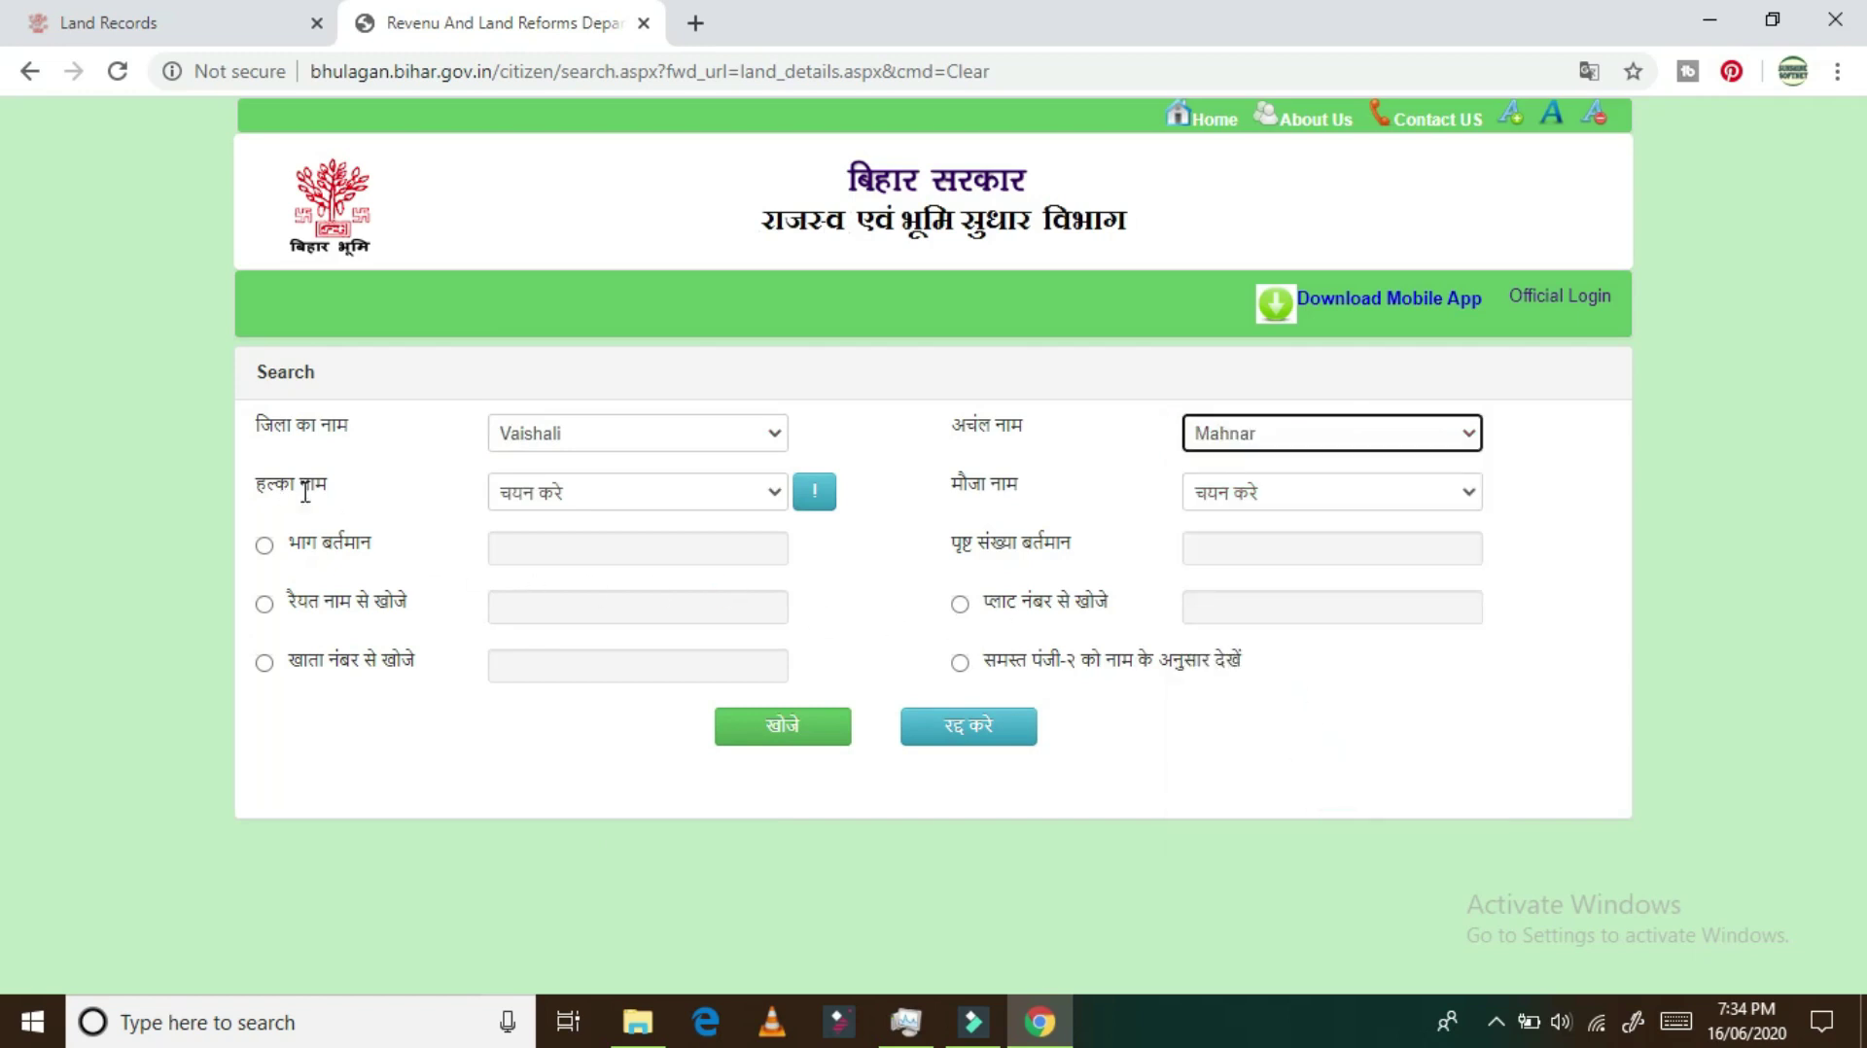
click(569, 494)
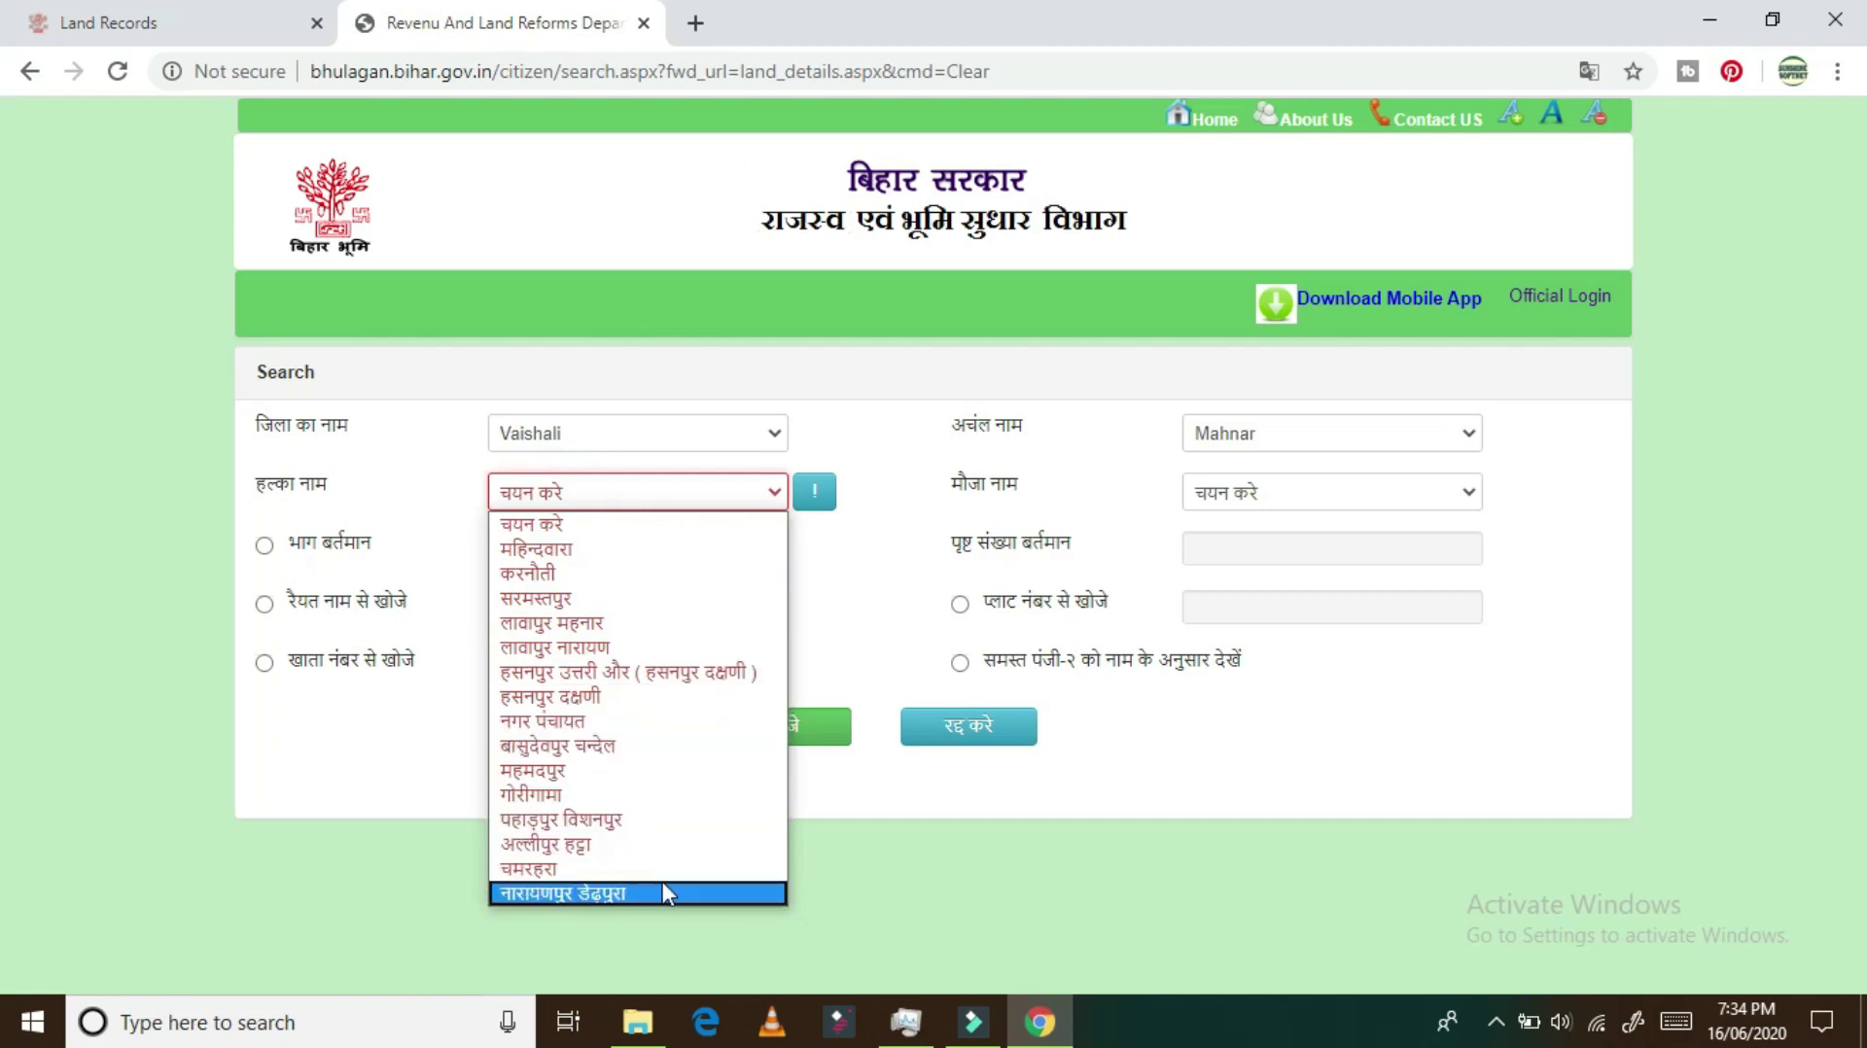
click(632, 722)
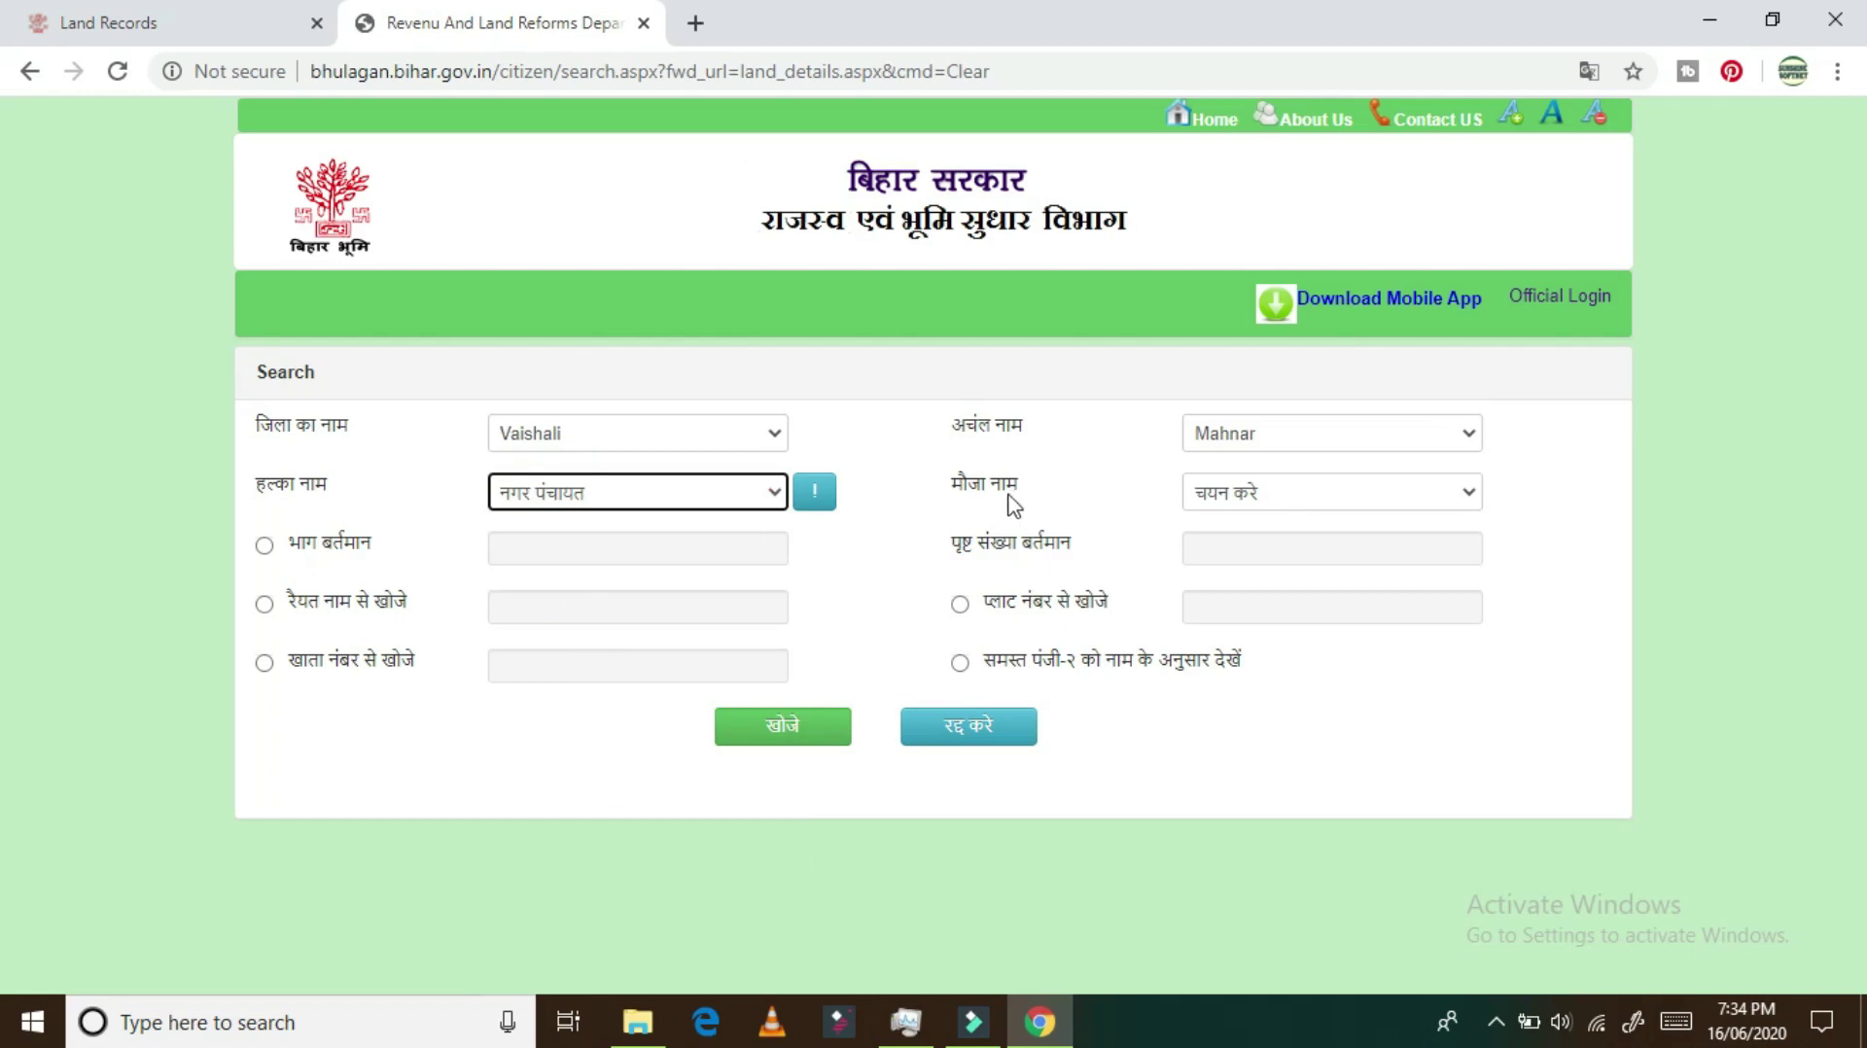
click(1273, 499)
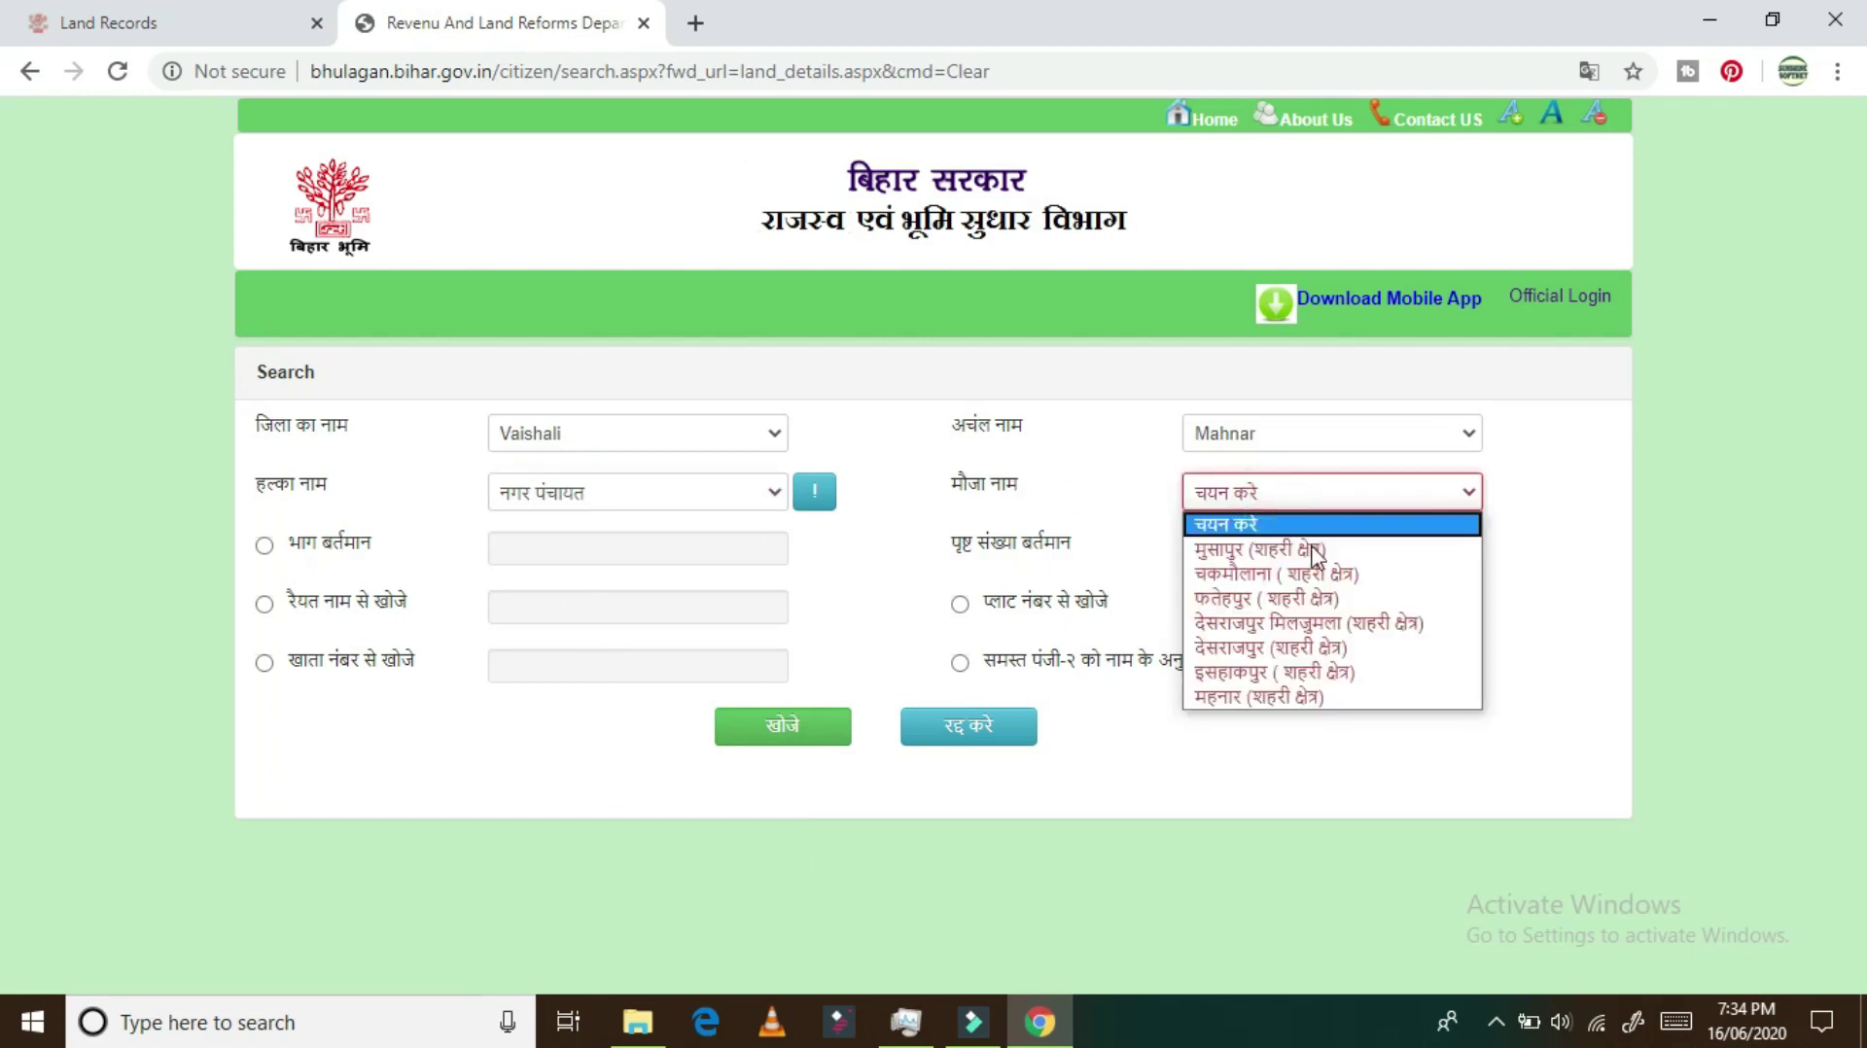
click(1326, 700)
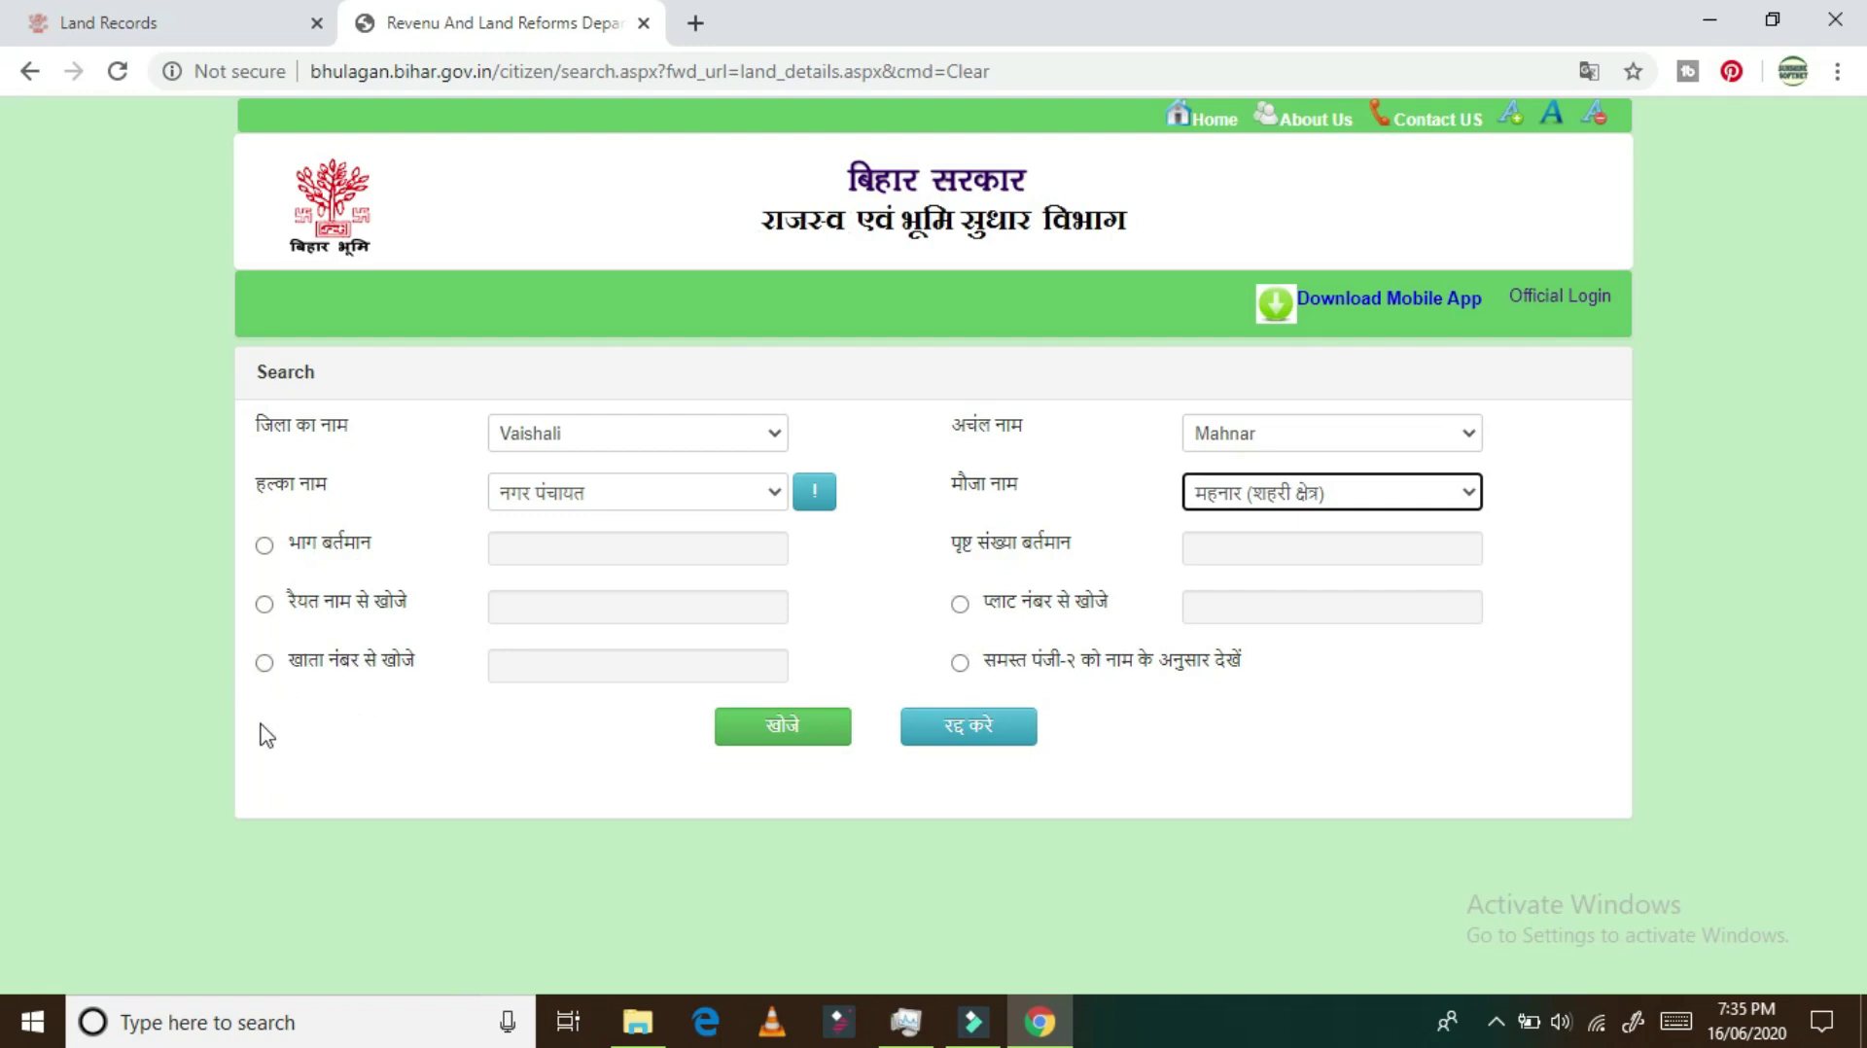
click(263, 664)
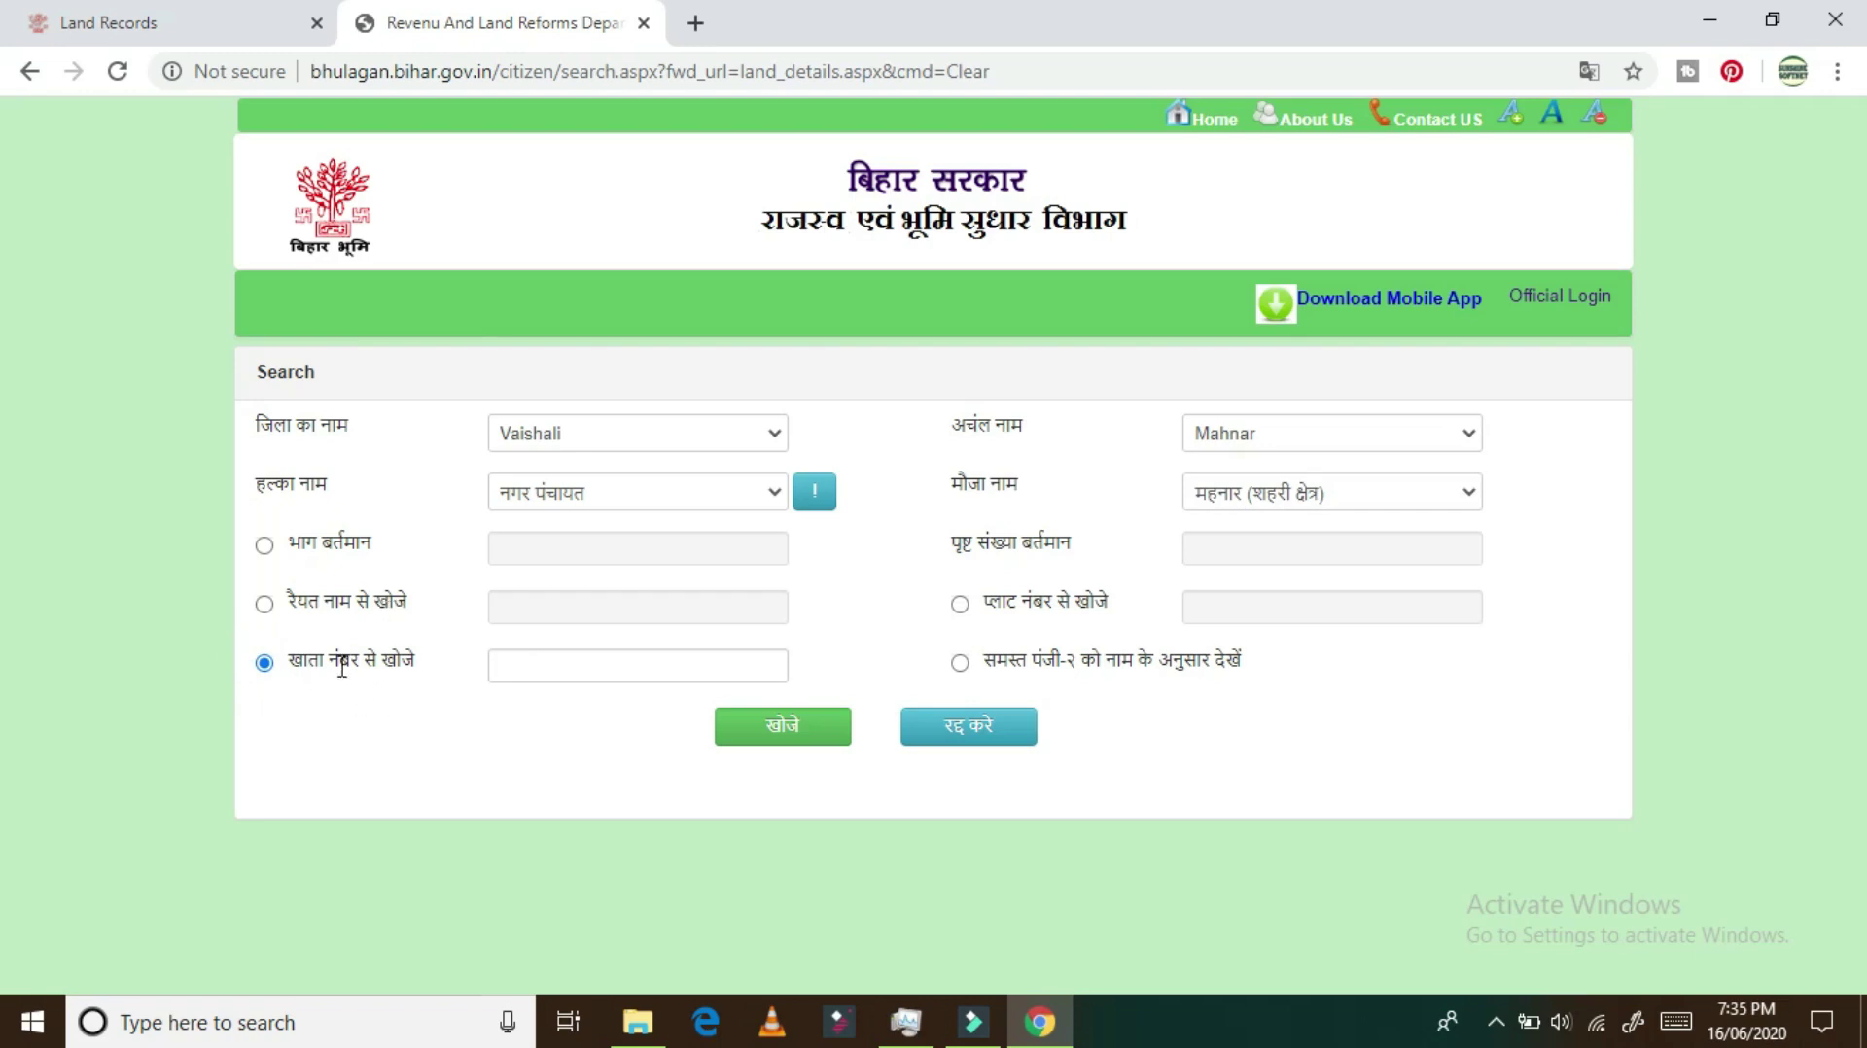
Step: Search khata 515 and scroll to the raiyat results table, page 1 of 2
click(580, 655)
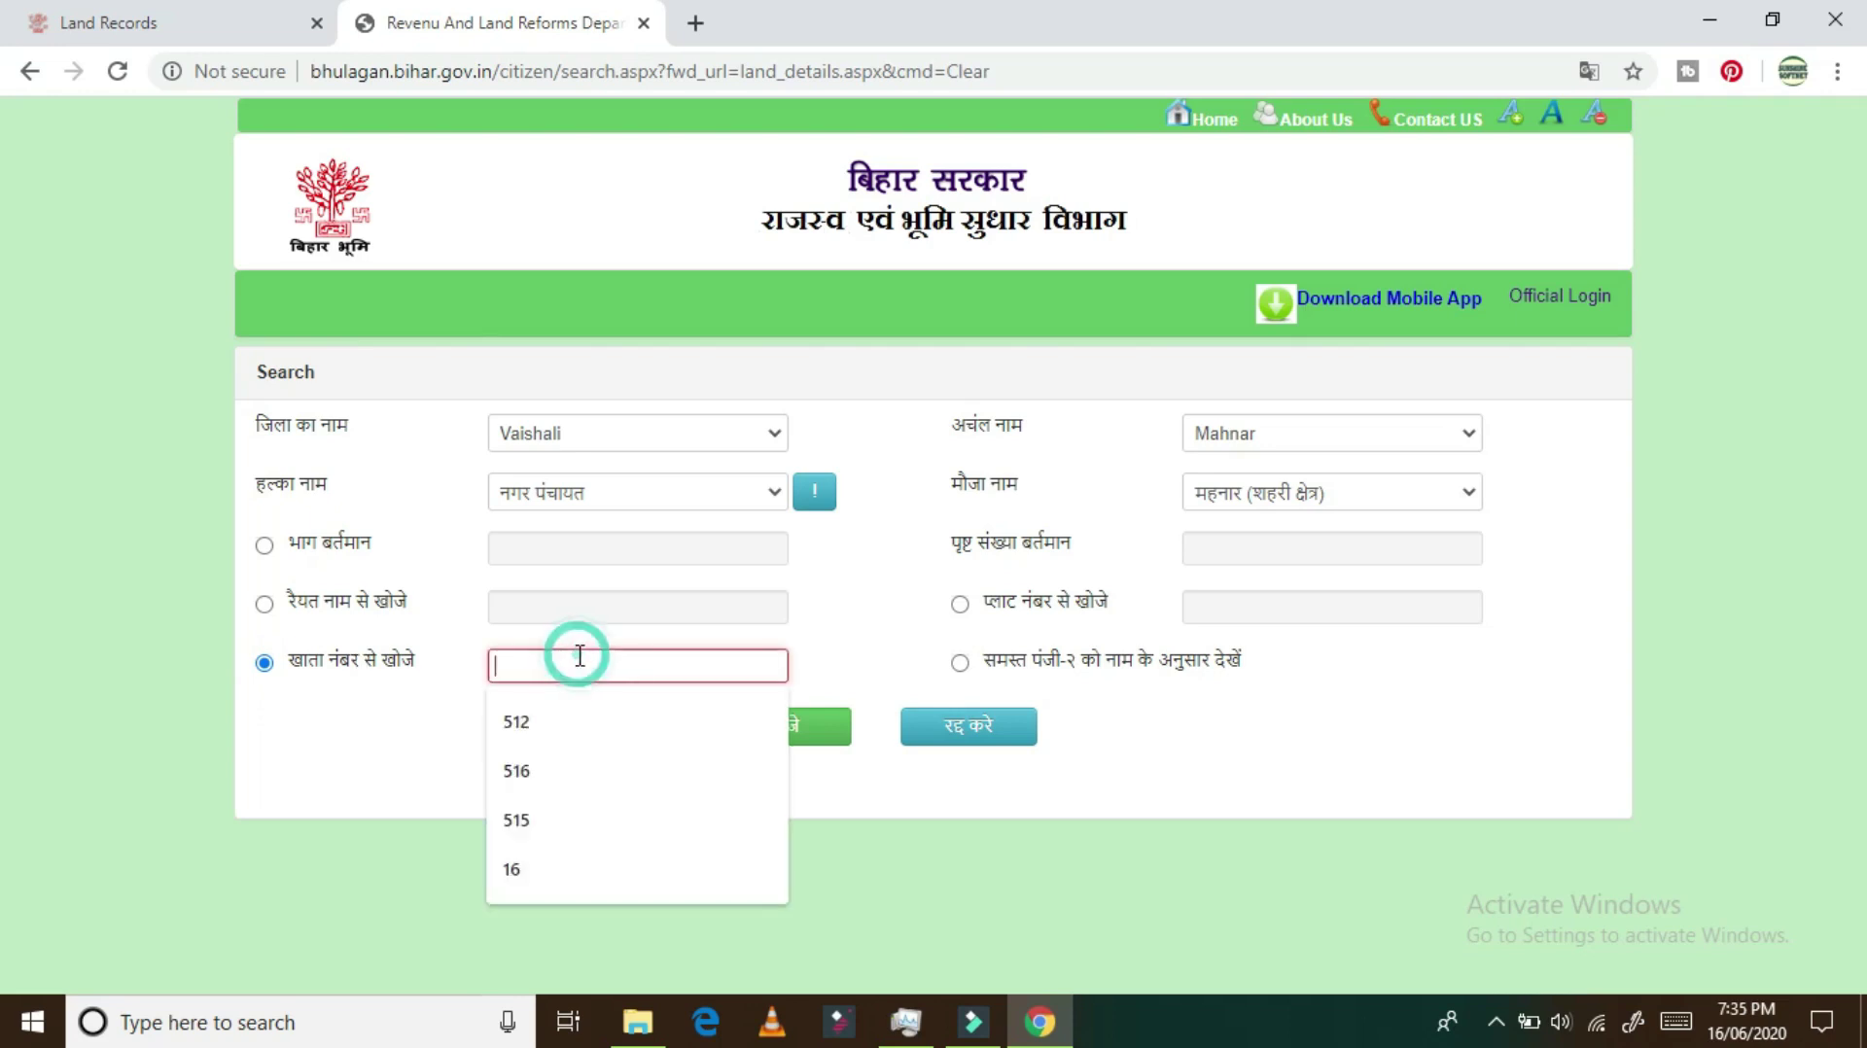
click(586, 815)
click(766, 737)
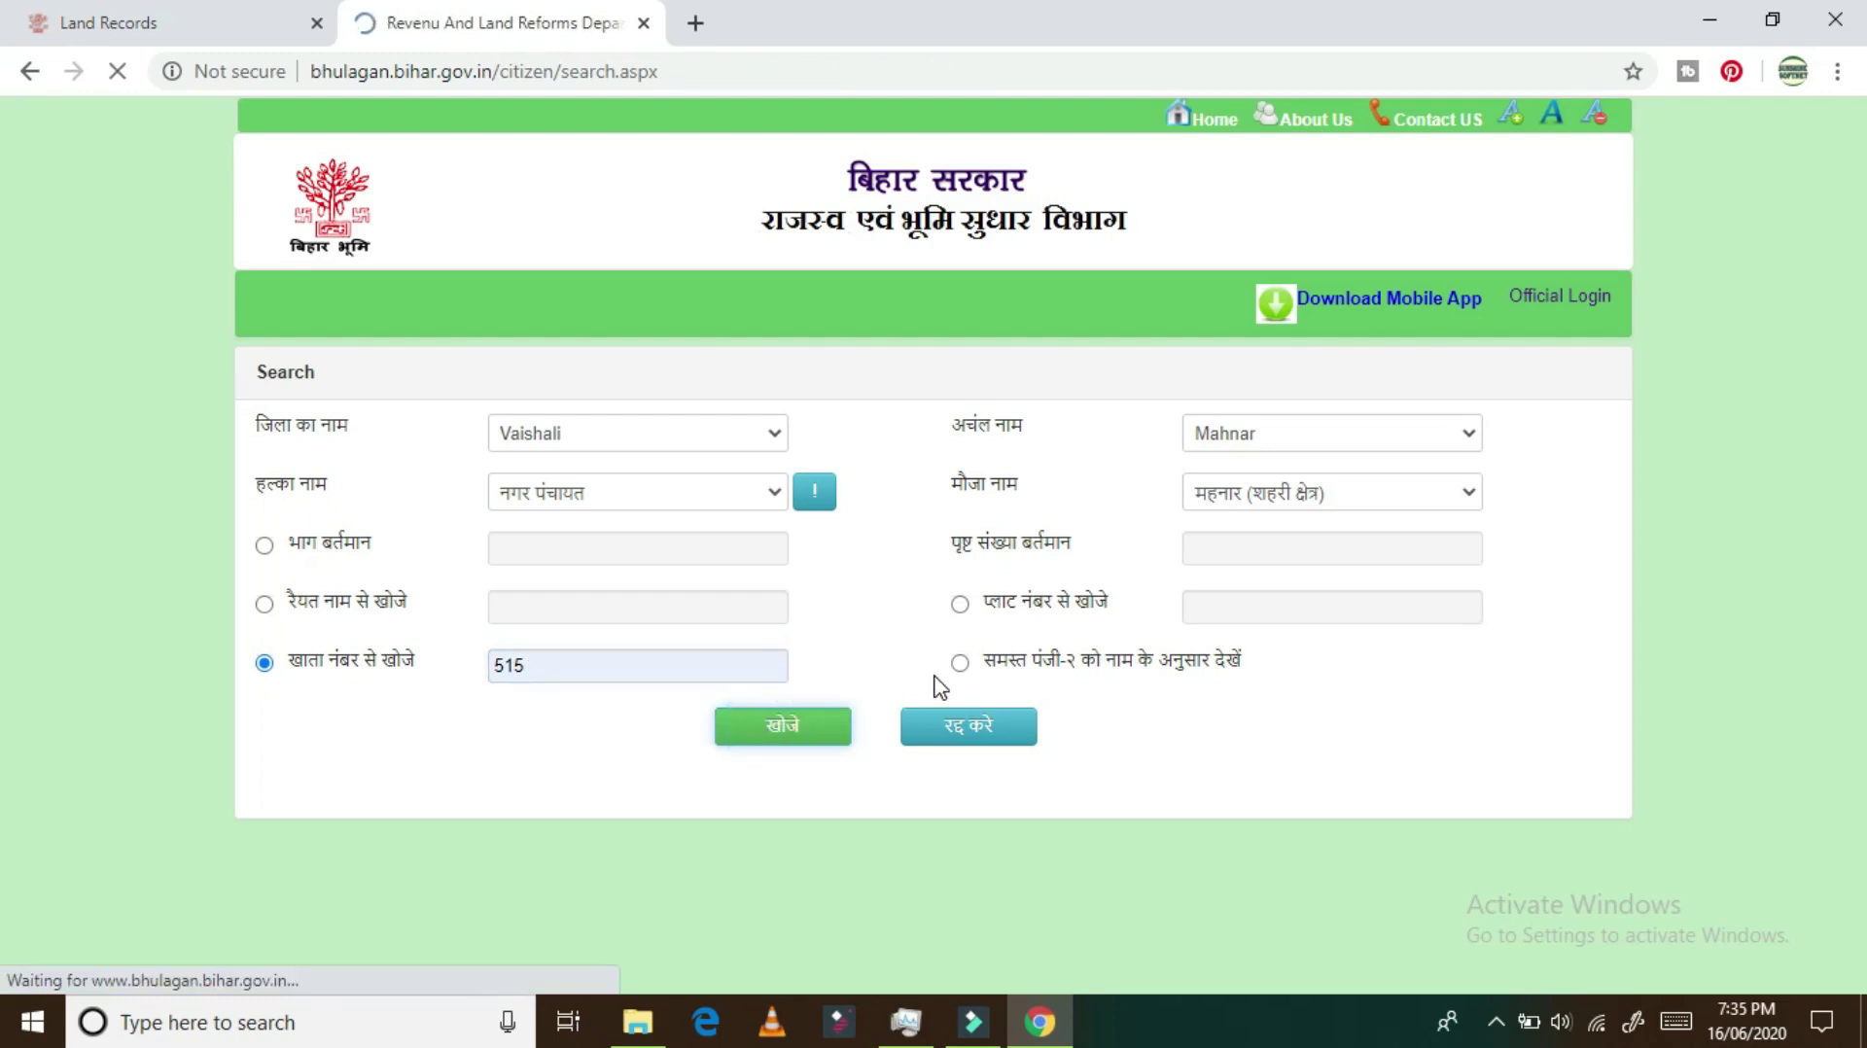
scroll(1106, 580, down, 3)
scroll(1106, 581, down, 4)
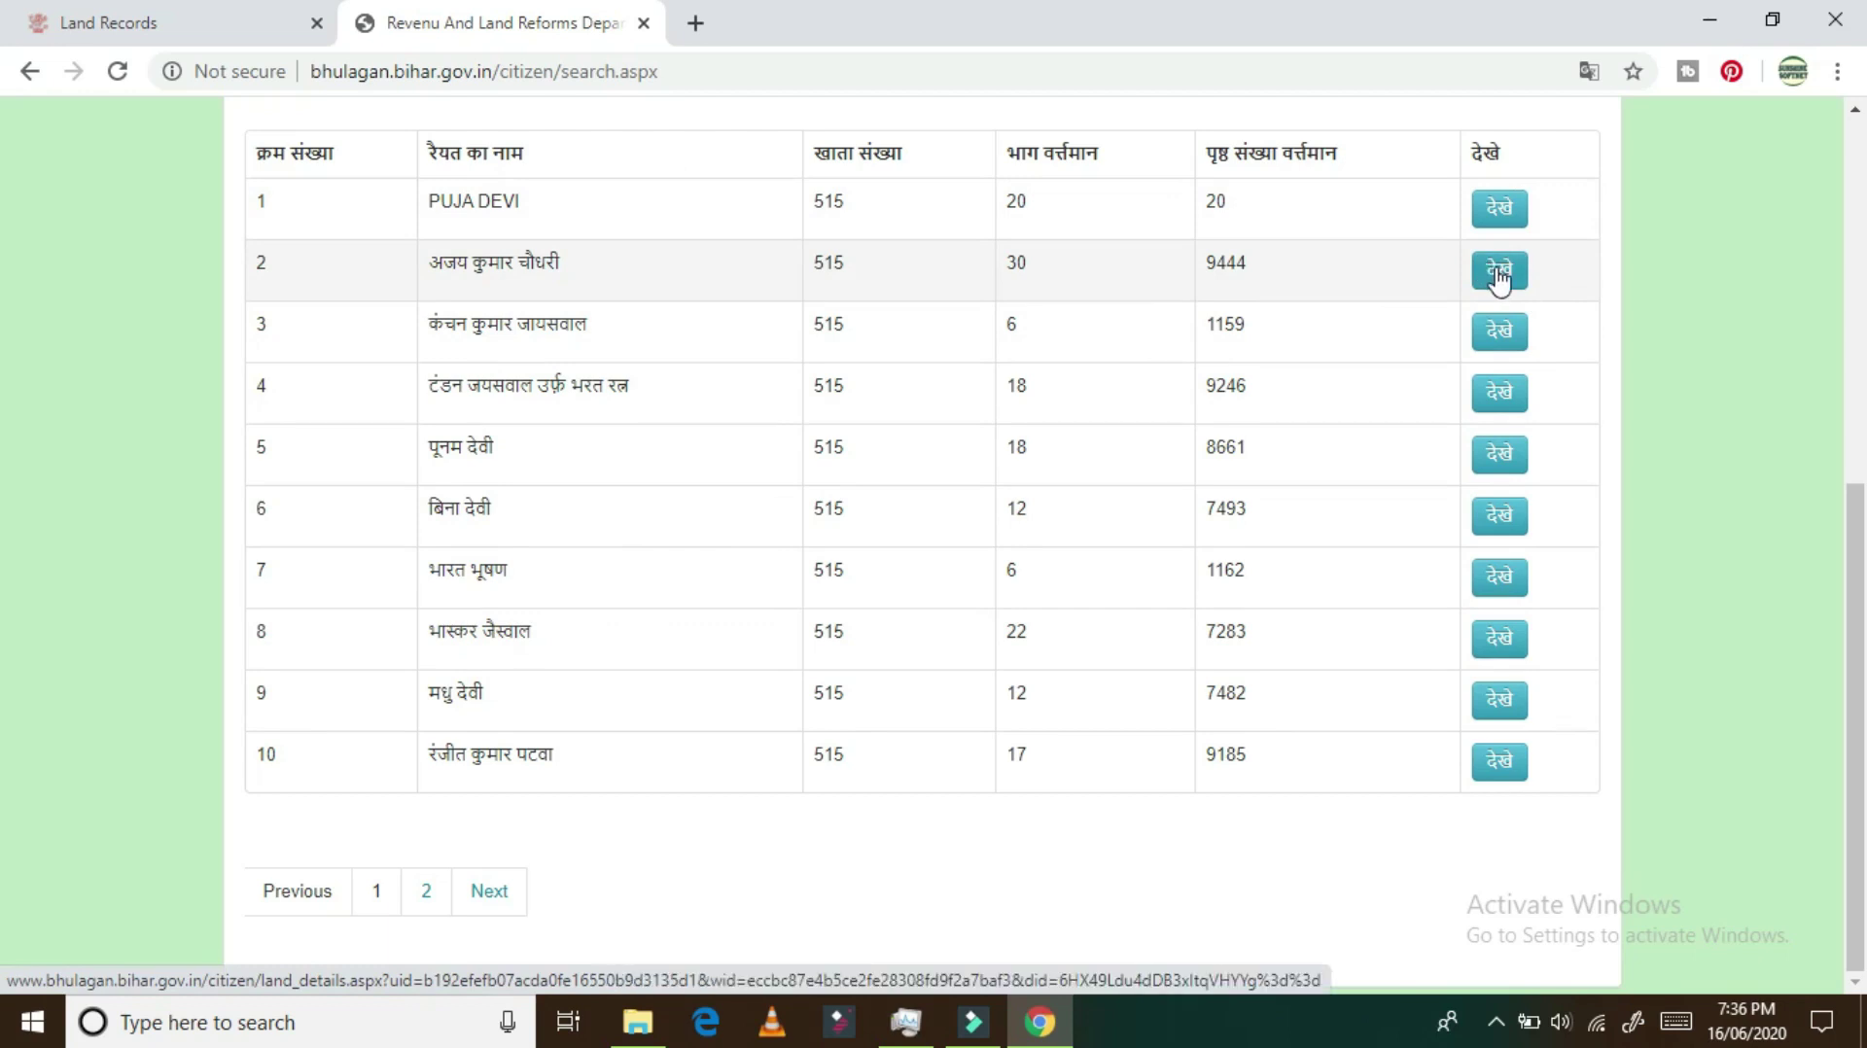
Step: Open row 2's raiyat record and show its dues: 12.25 outstanding, 20.00 payable for 2020-2021
click(1499, 277)
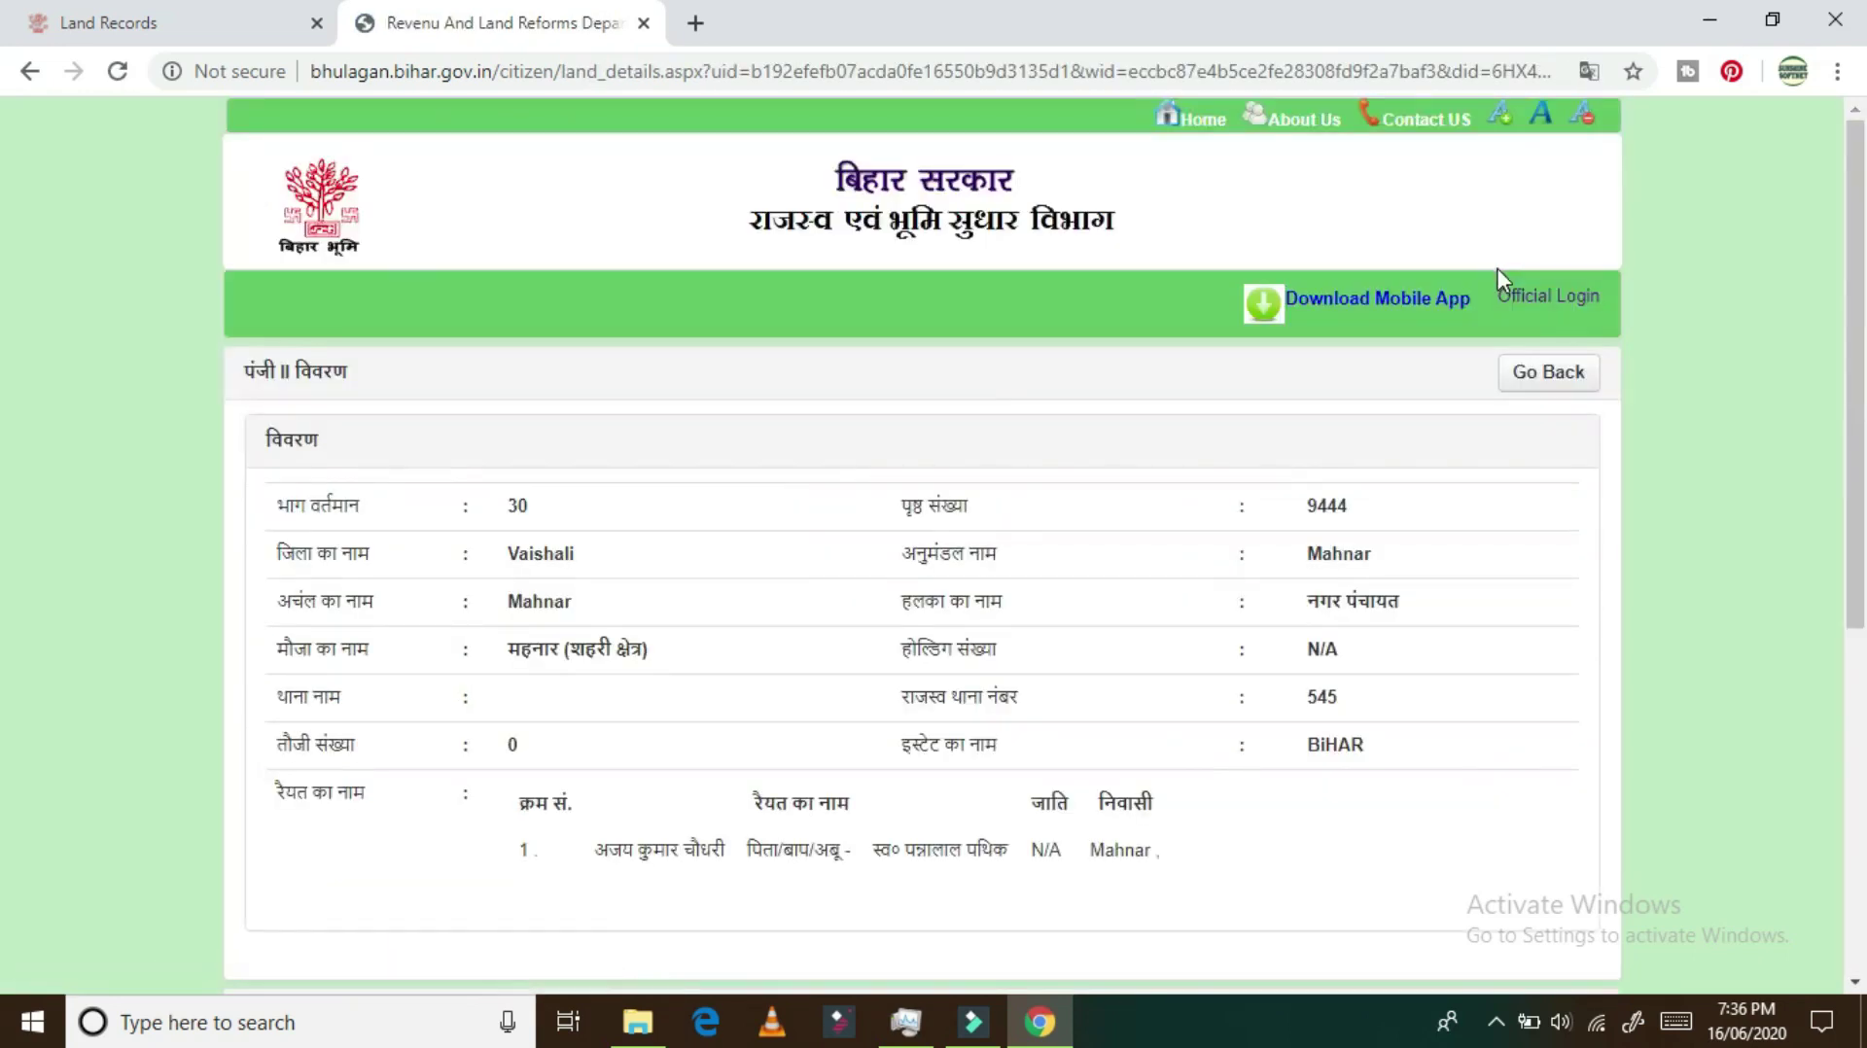
scroll(992, 603, down, 5)
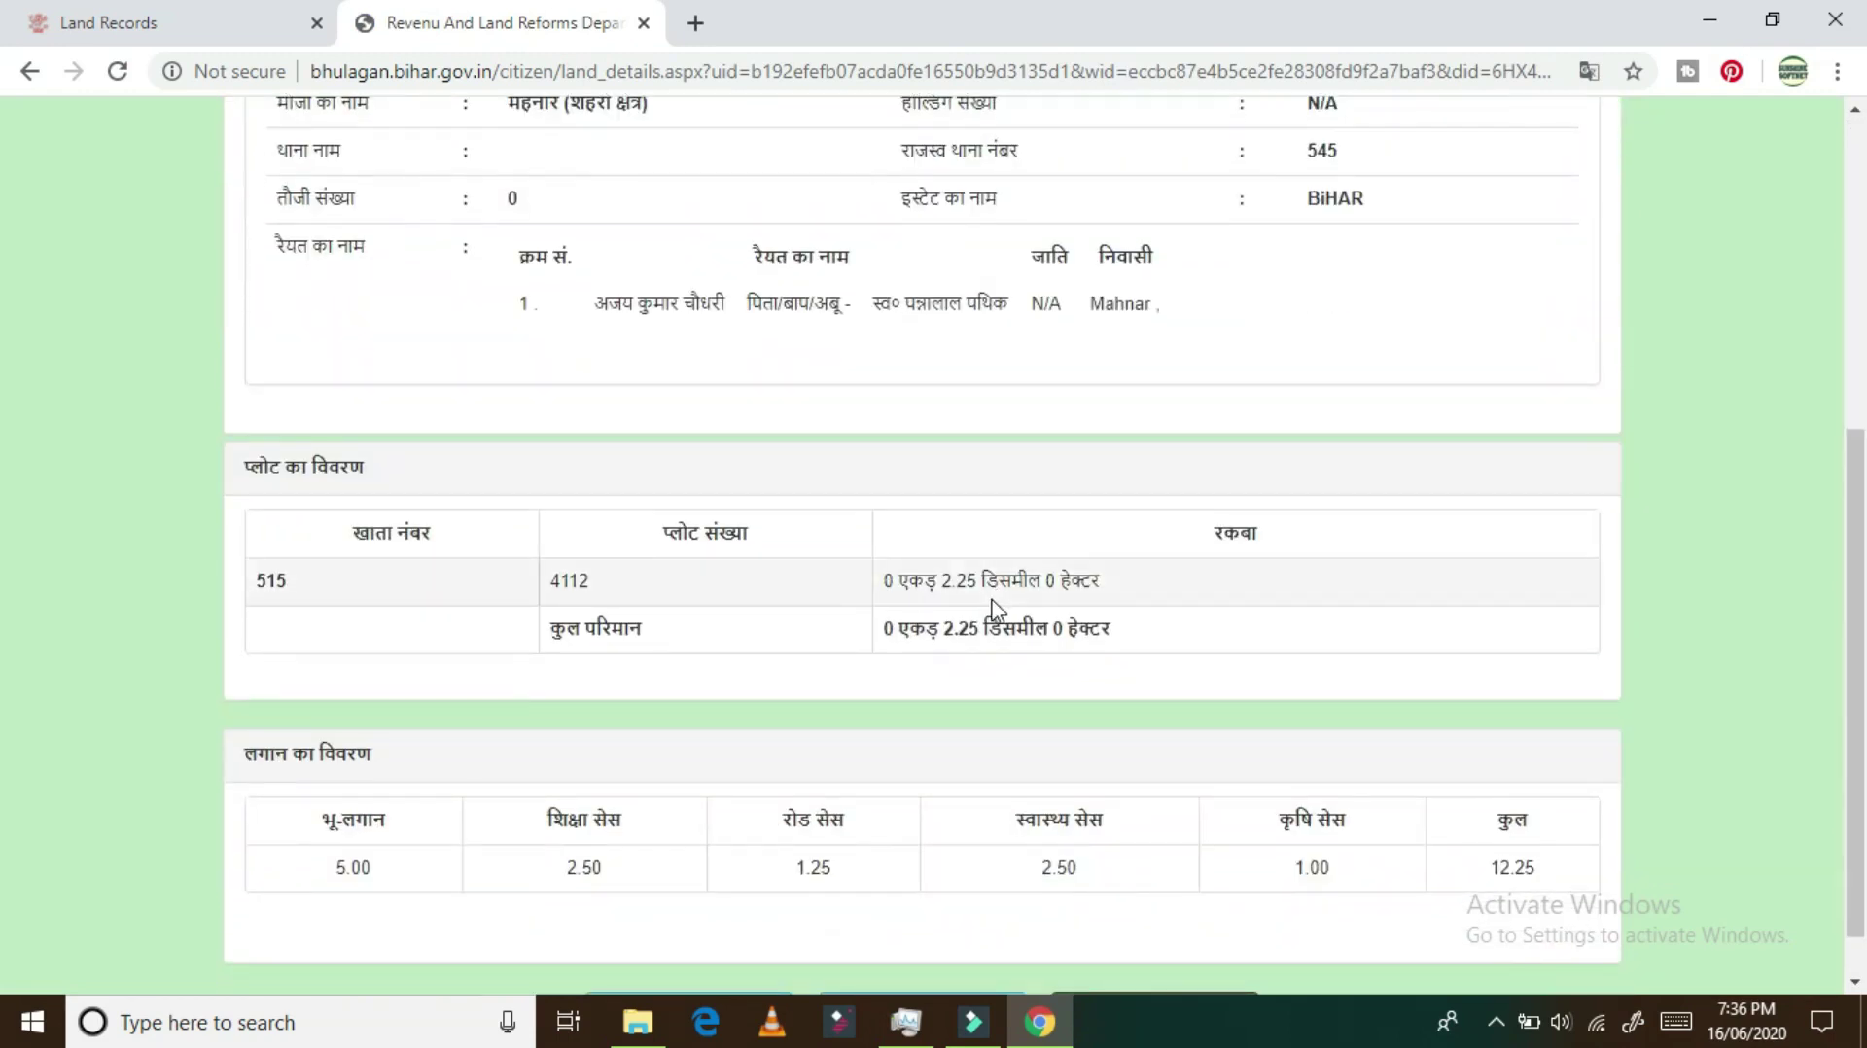
scroll(914, 788, down, 1)
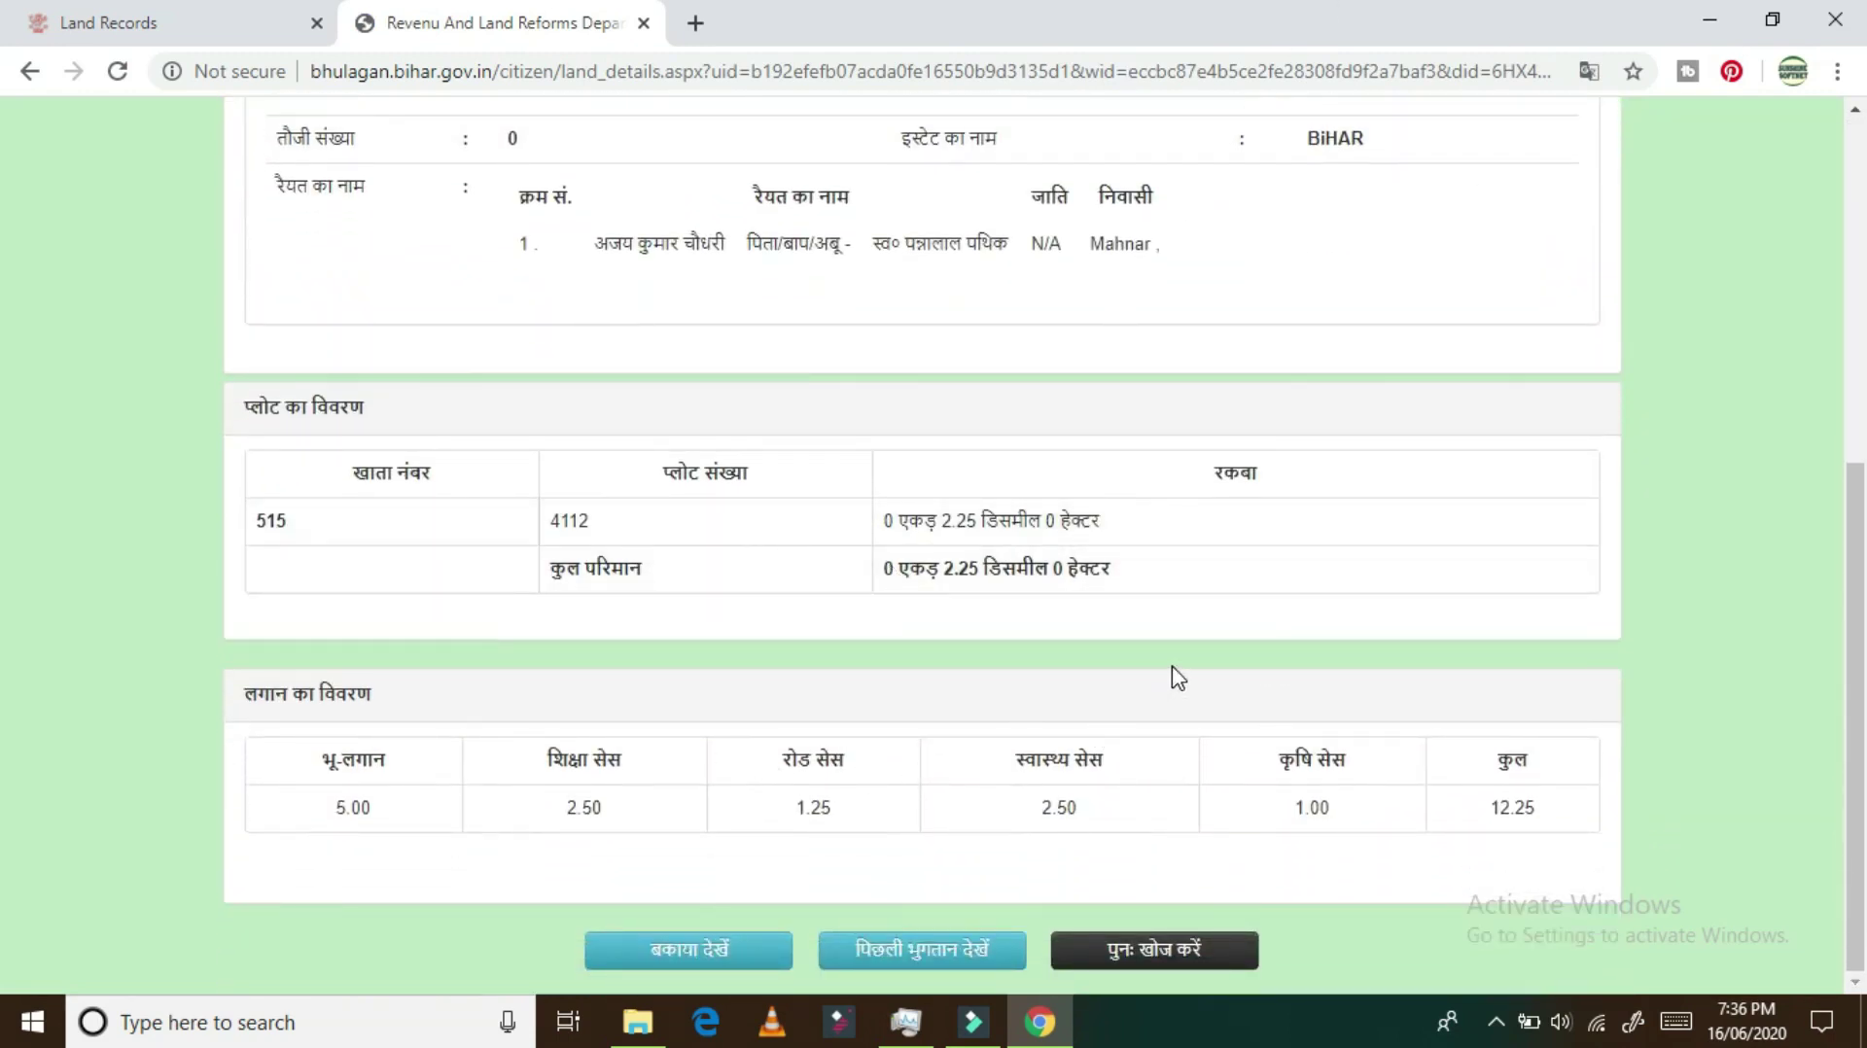
click(686, 958)
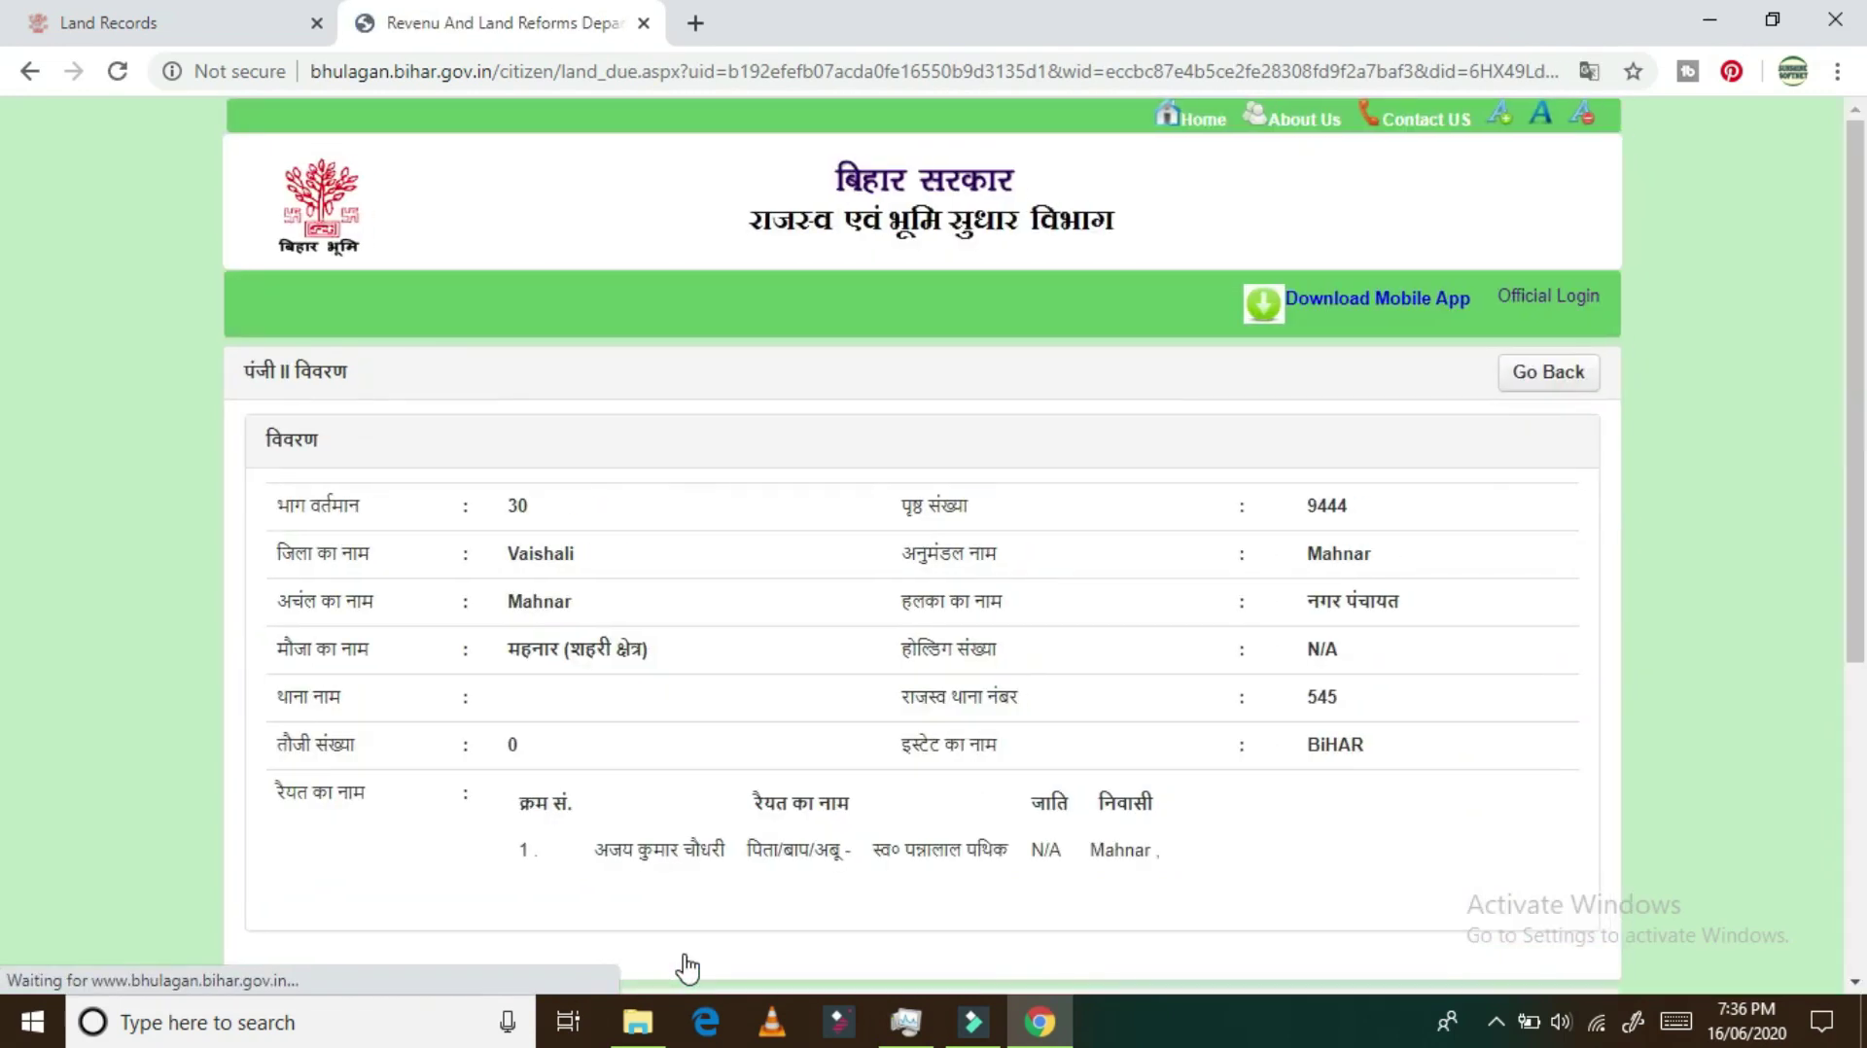
scroll(686, 968, down, 4)
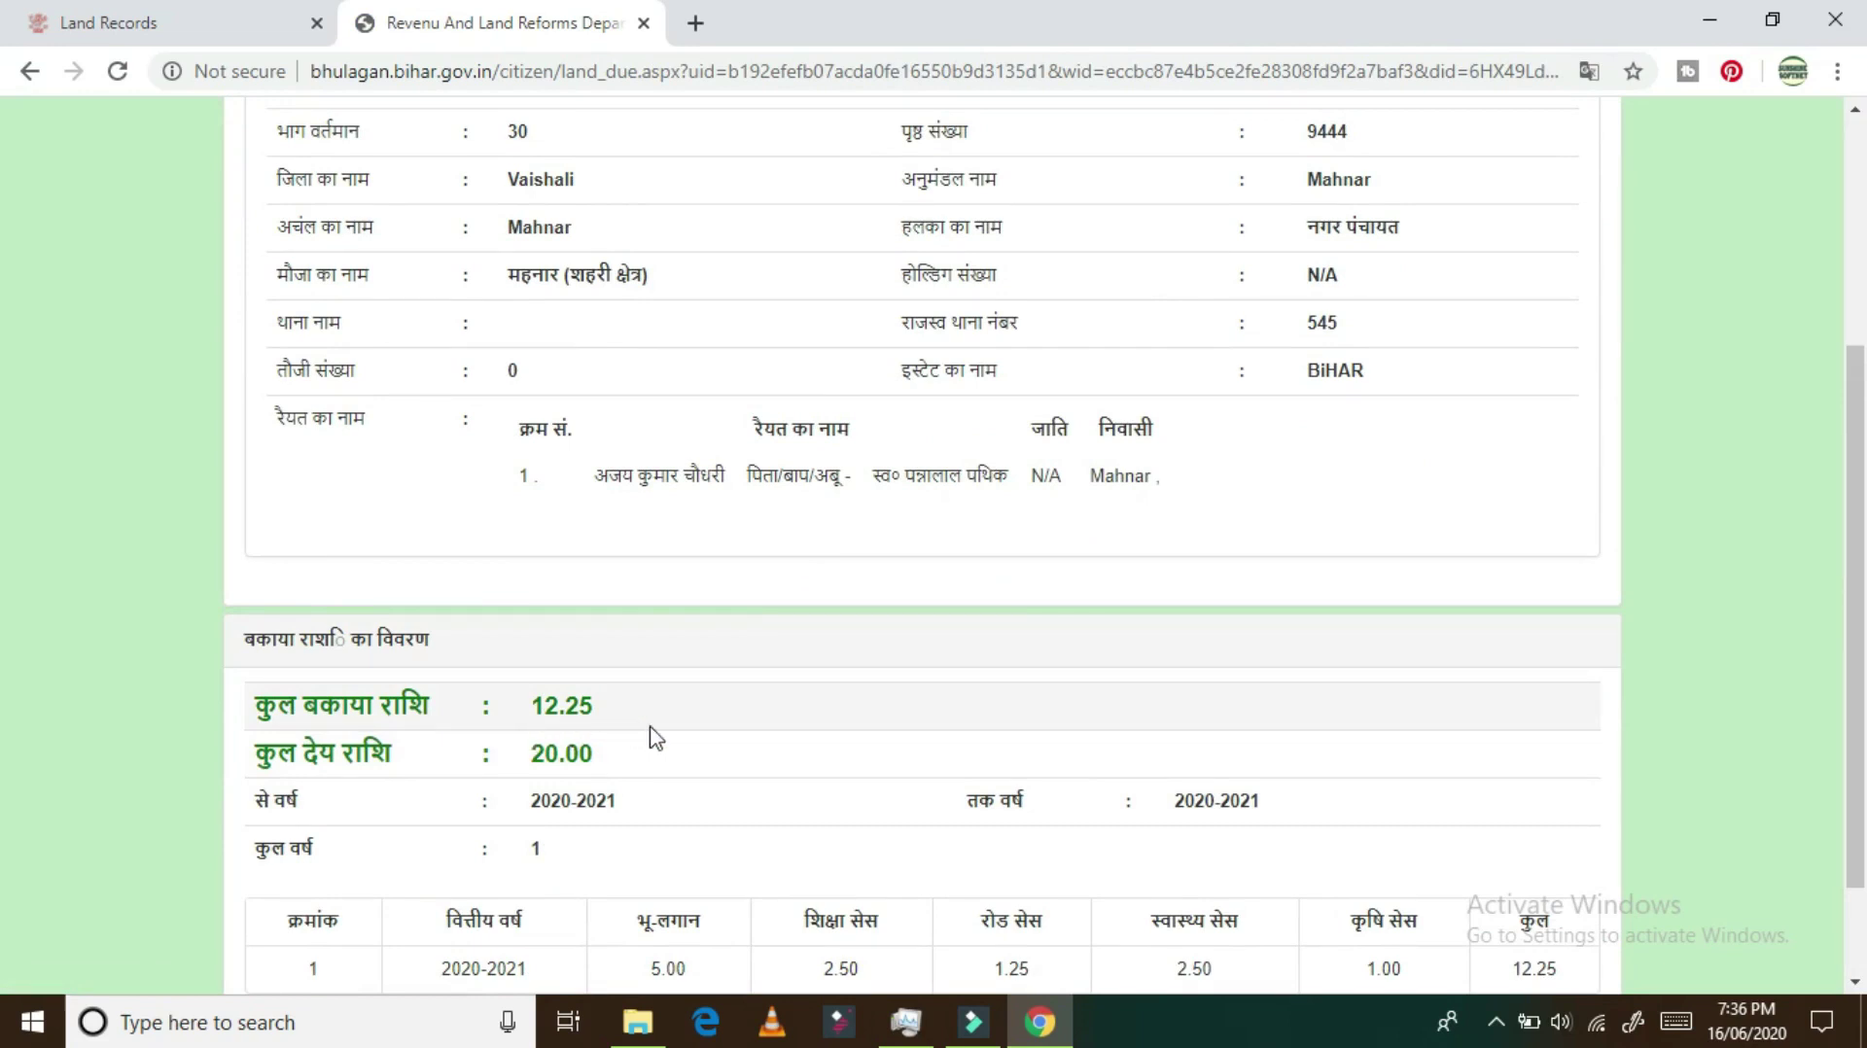
scroll(652, 736, down, 2)
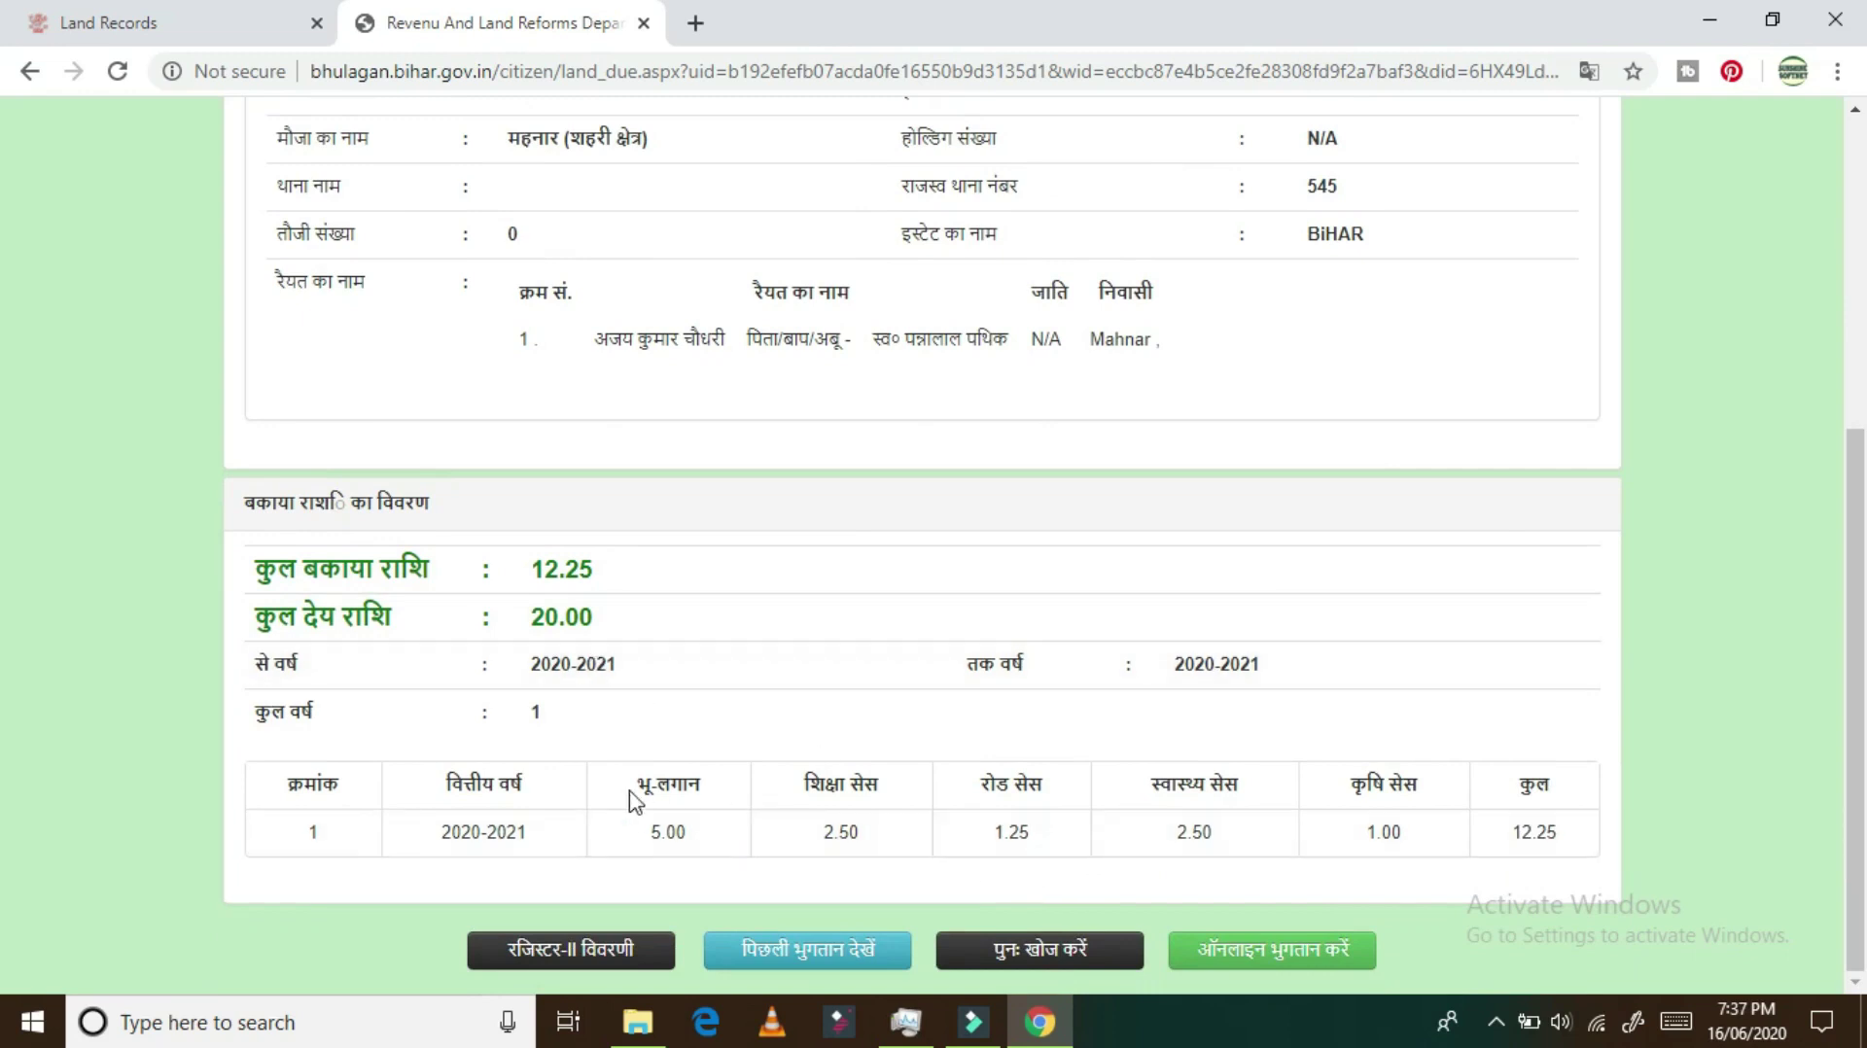
Step: Start the 20.00 online payment and enter the remitter's name, mobile number and address
click(1252, 952)
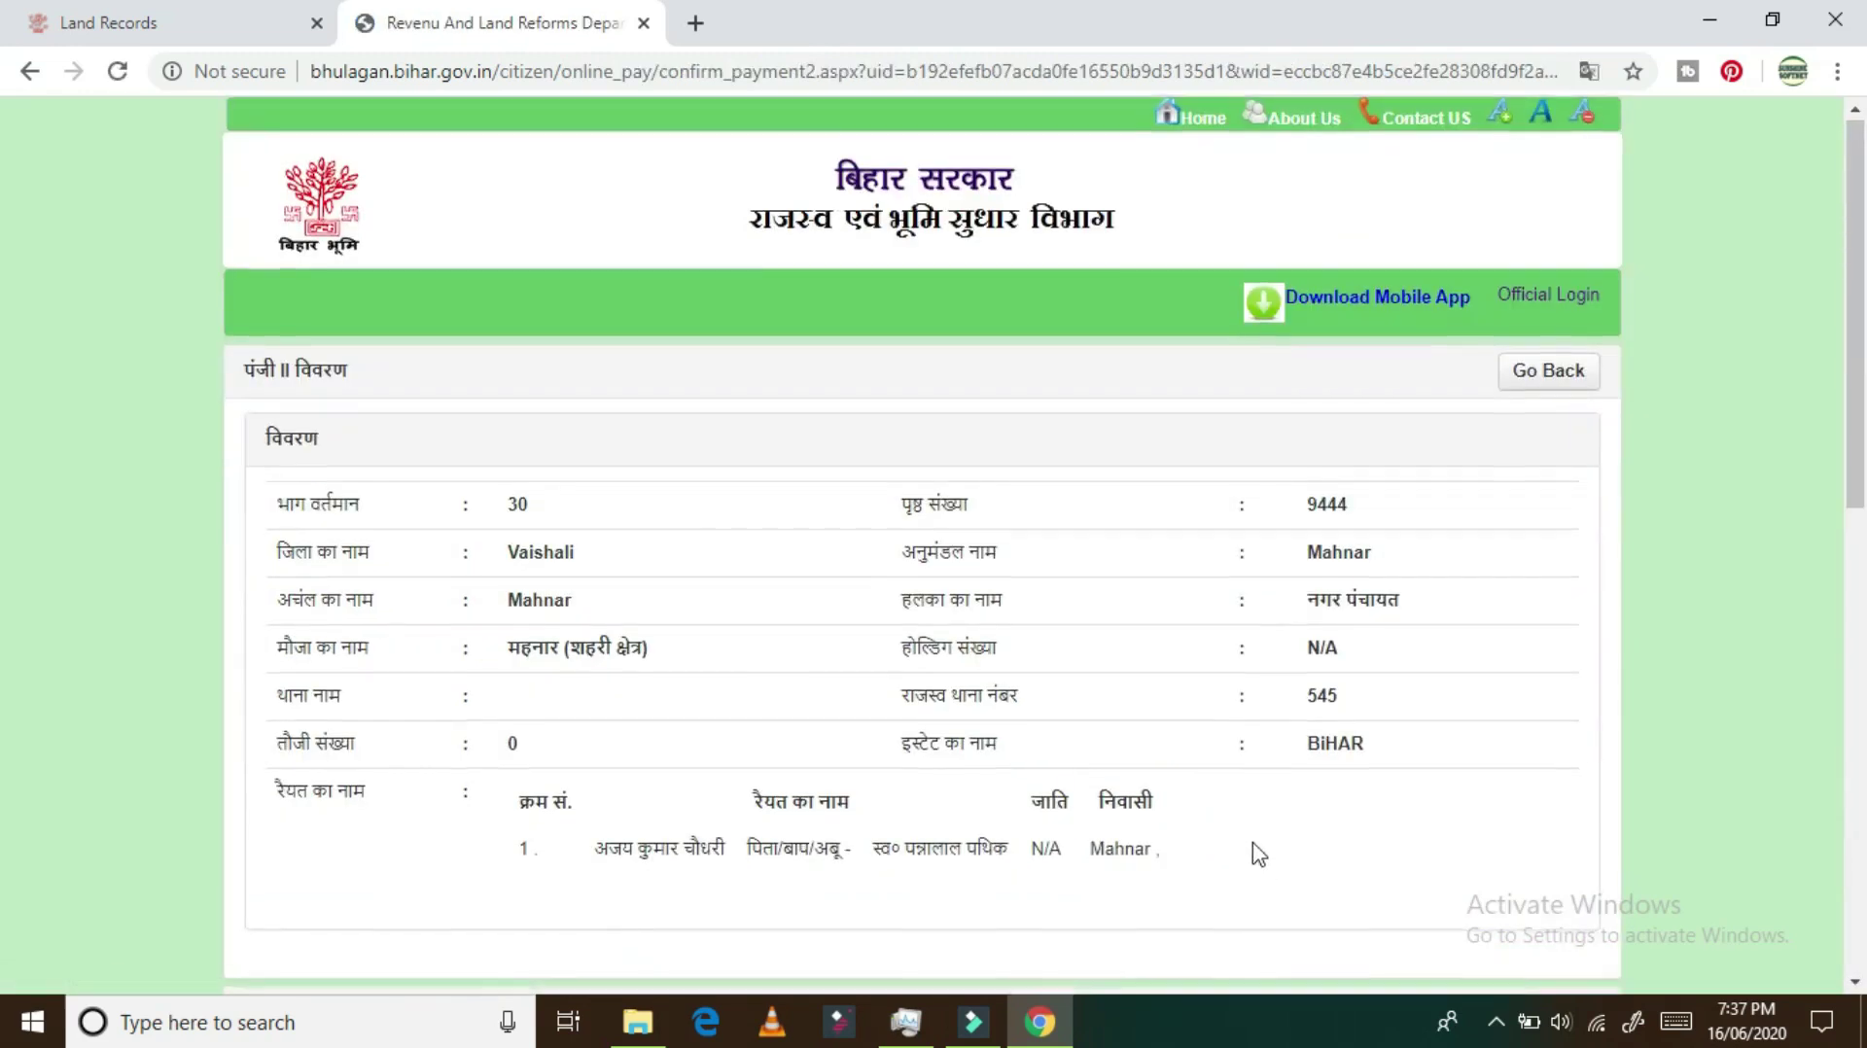
scroll(1258, 854, down, 10)
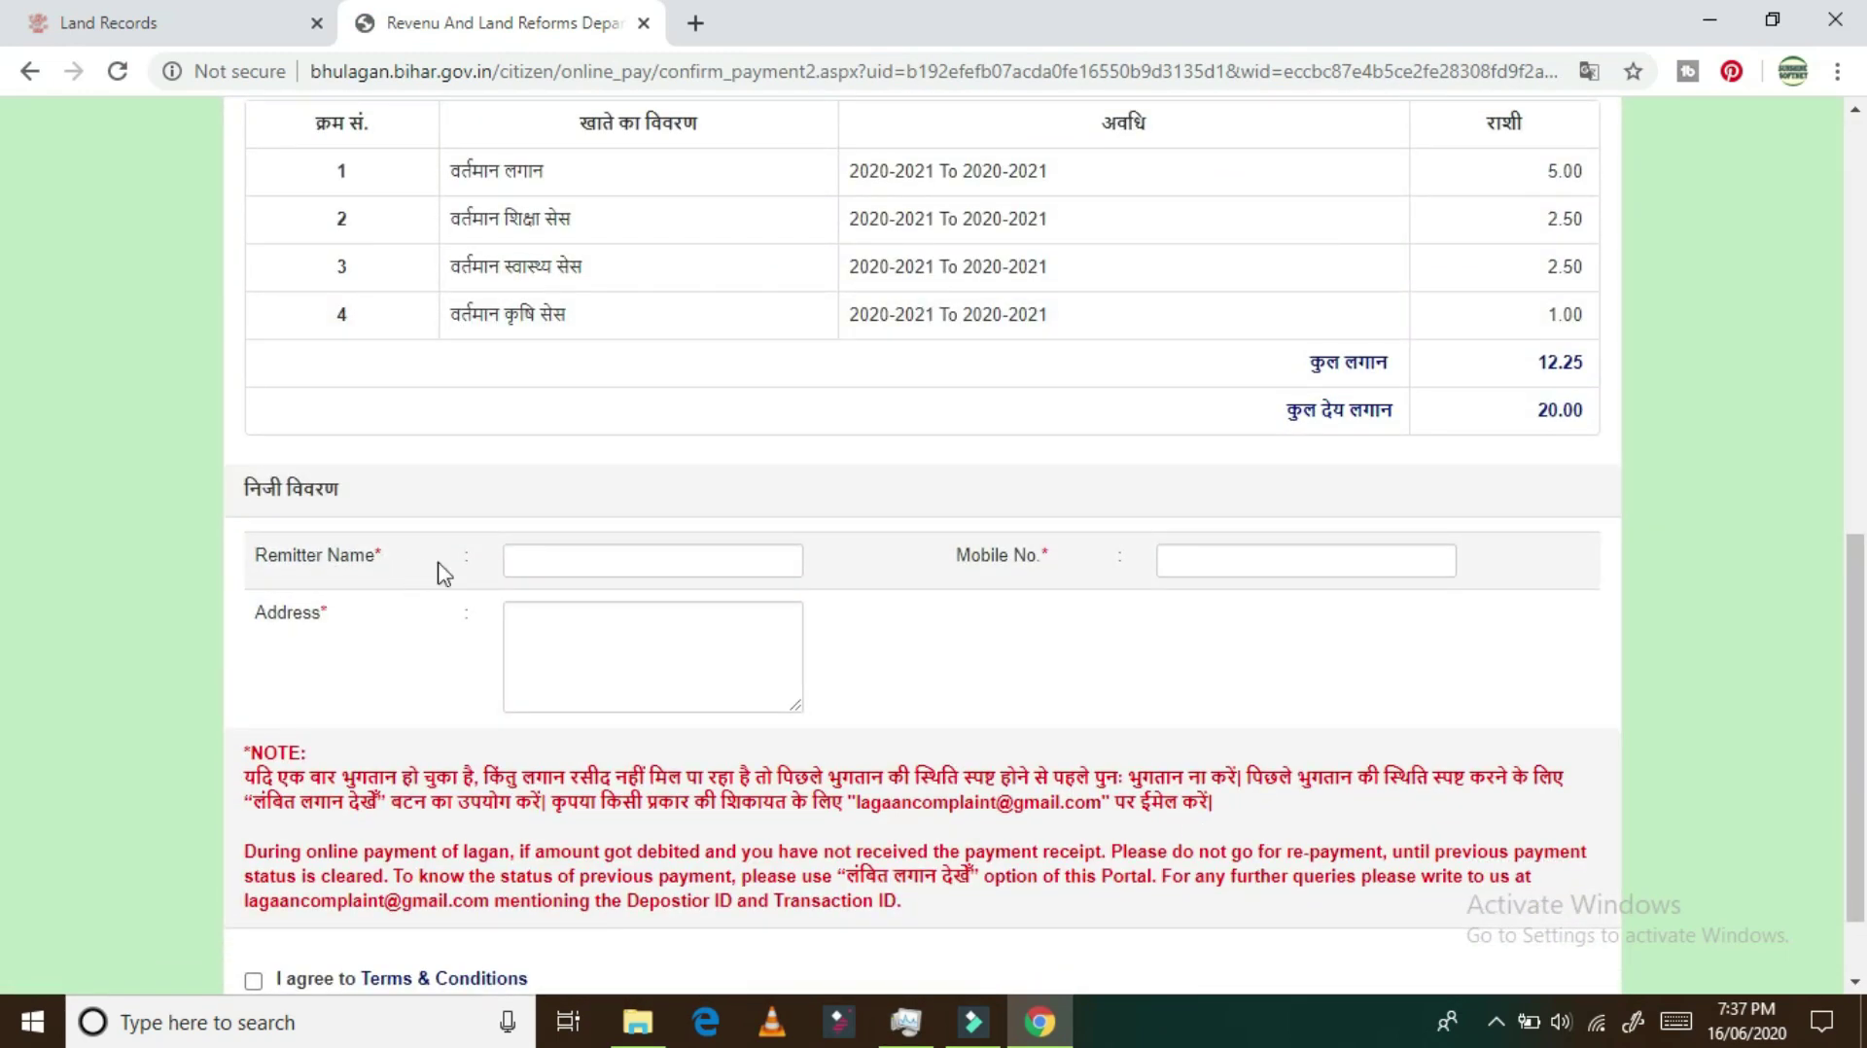
click(560, 564)
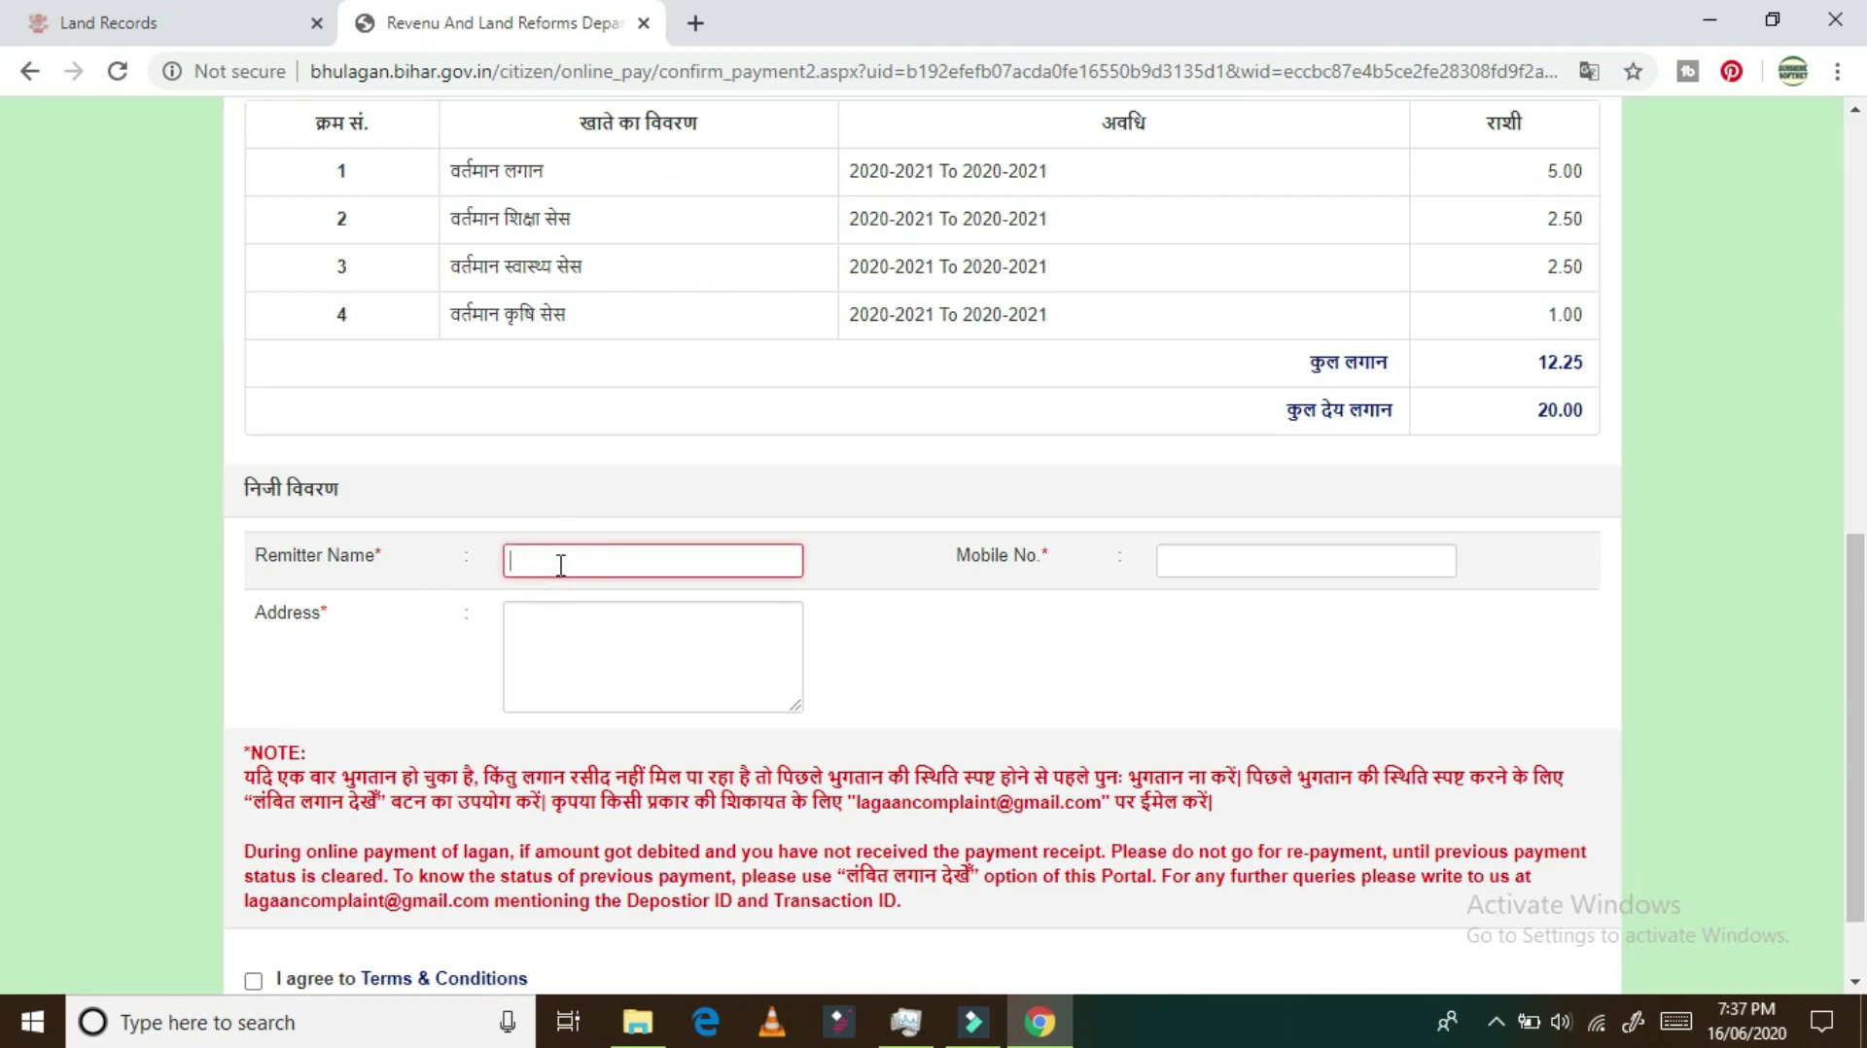
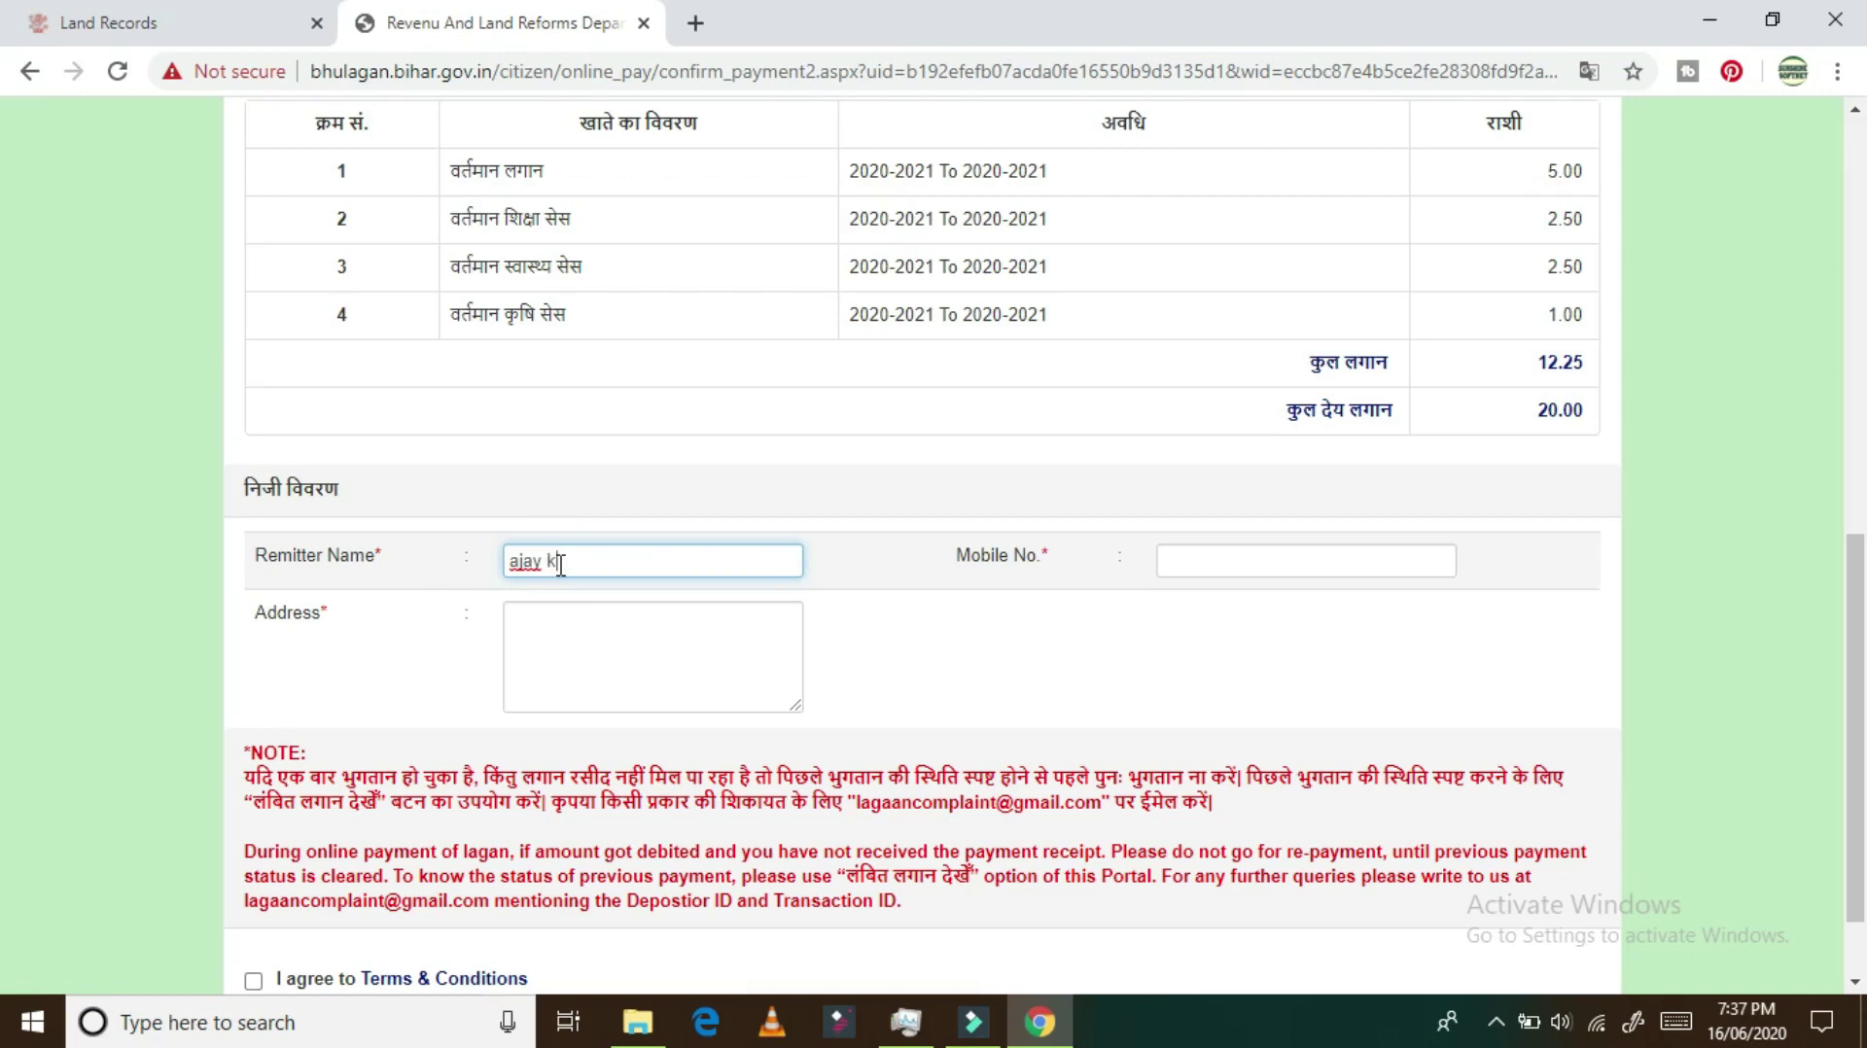
click(1230, 561)
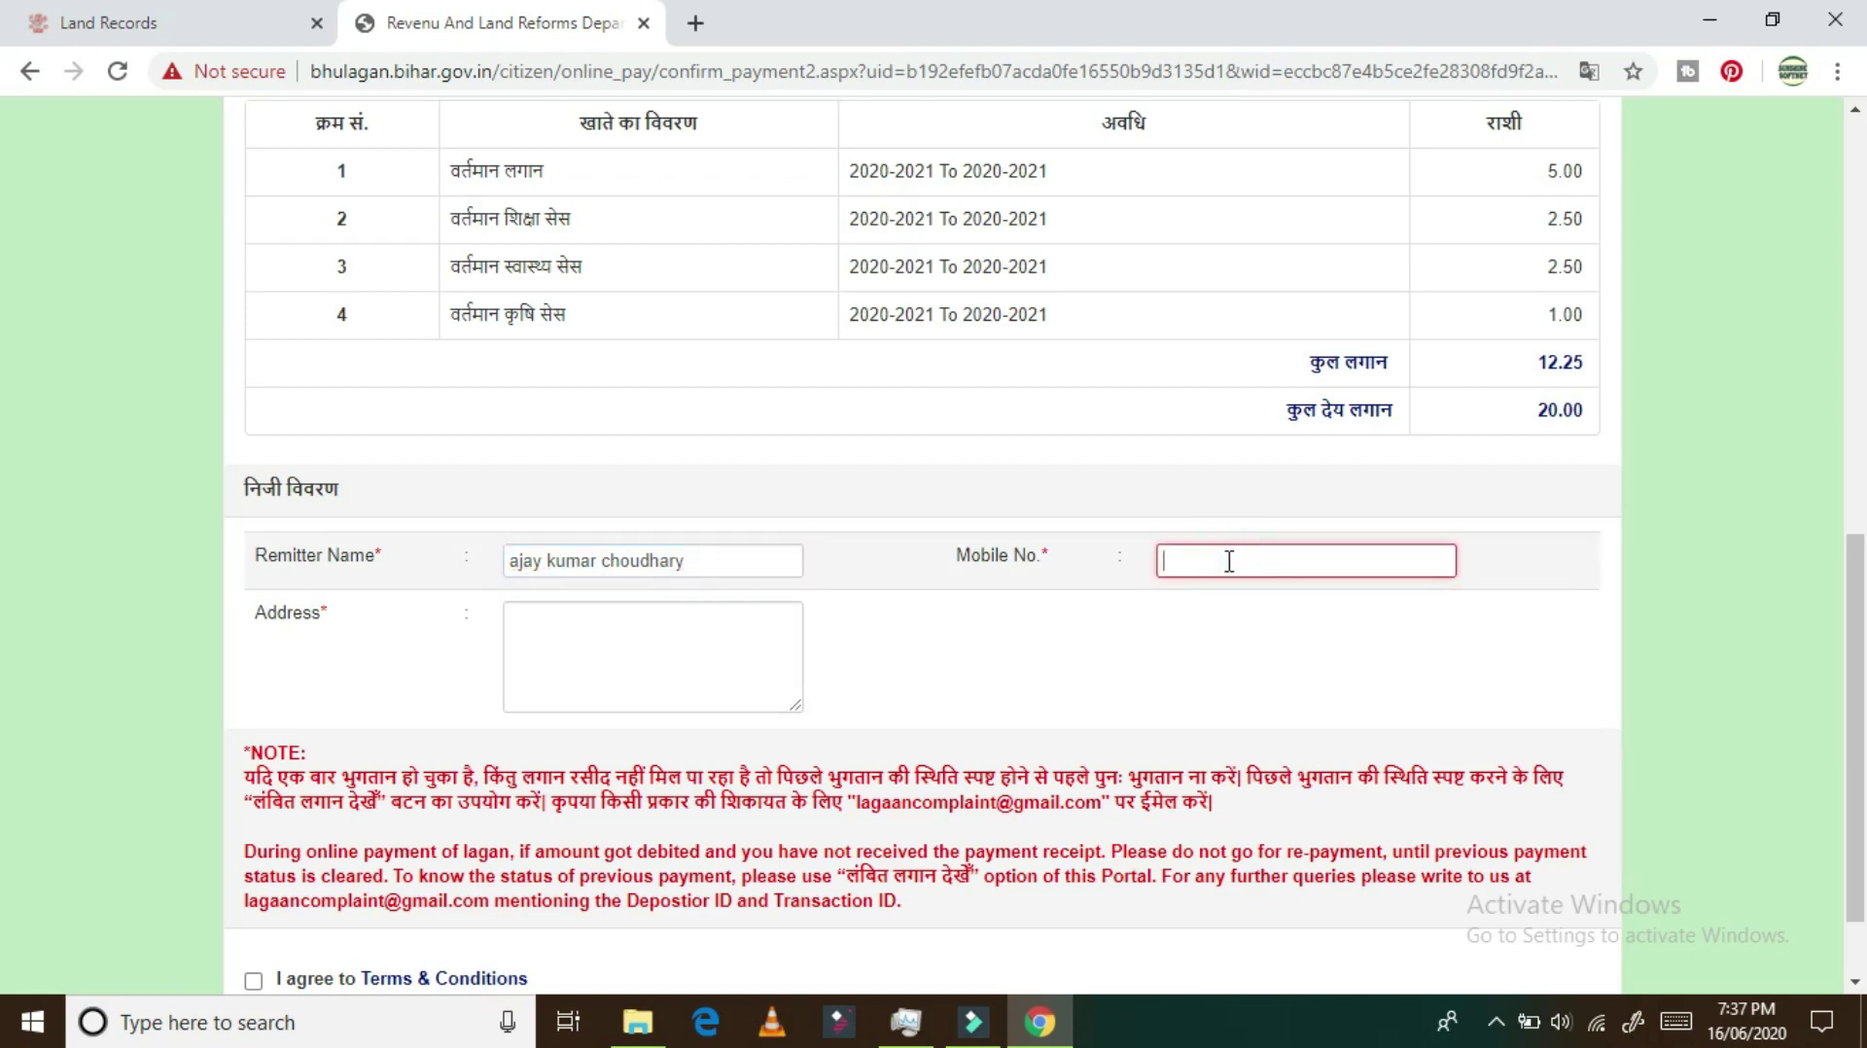
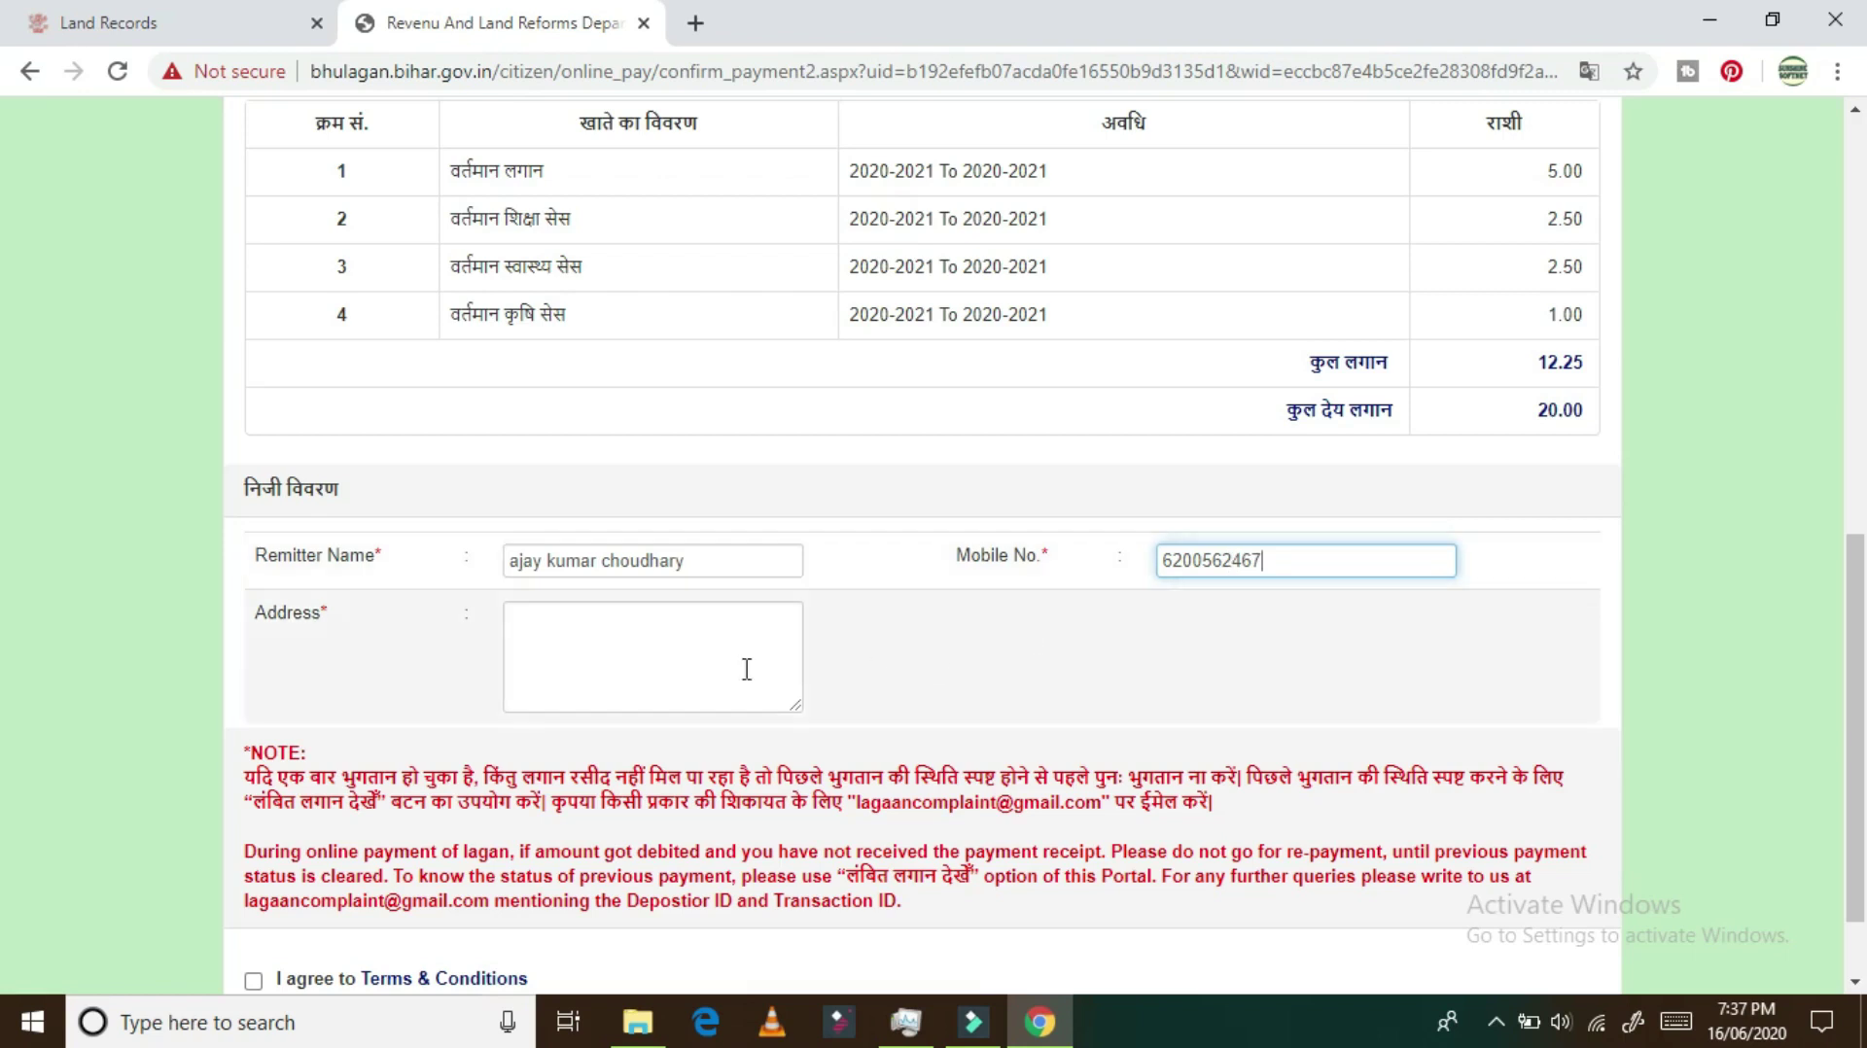
click(598, 637)
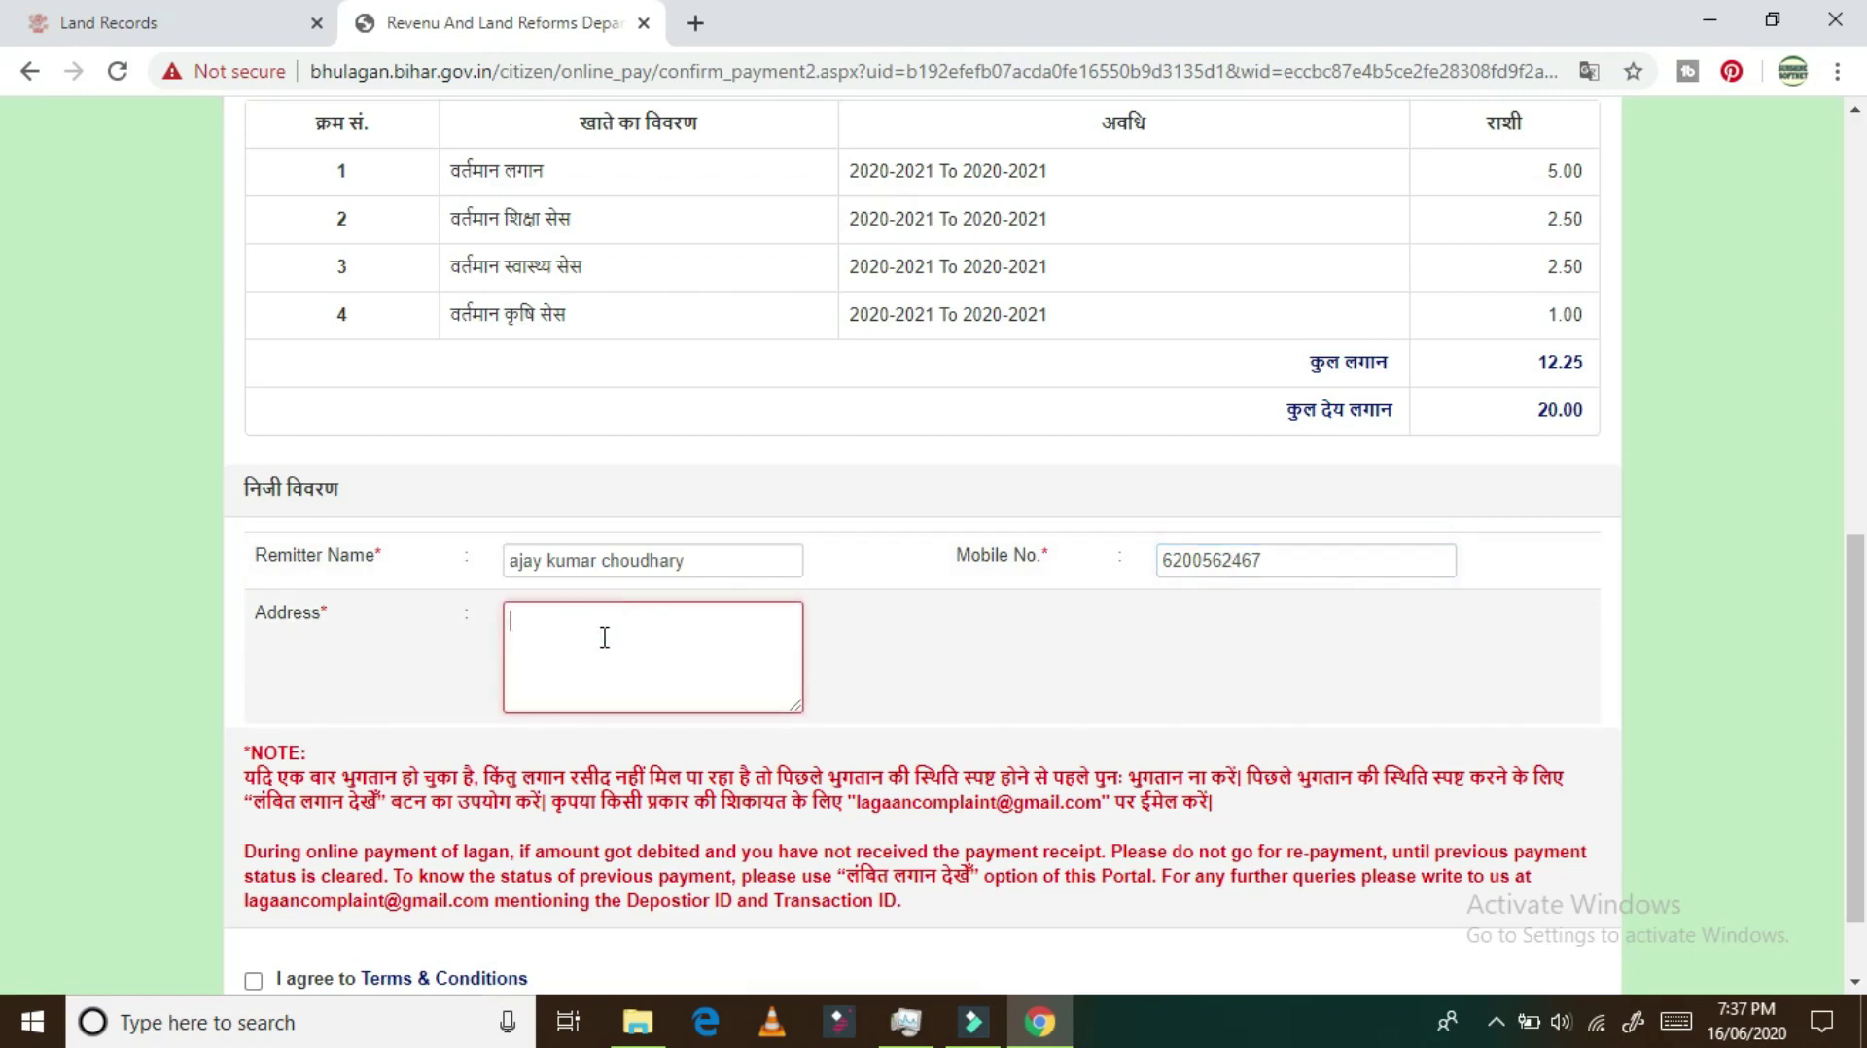
text(mahnar)
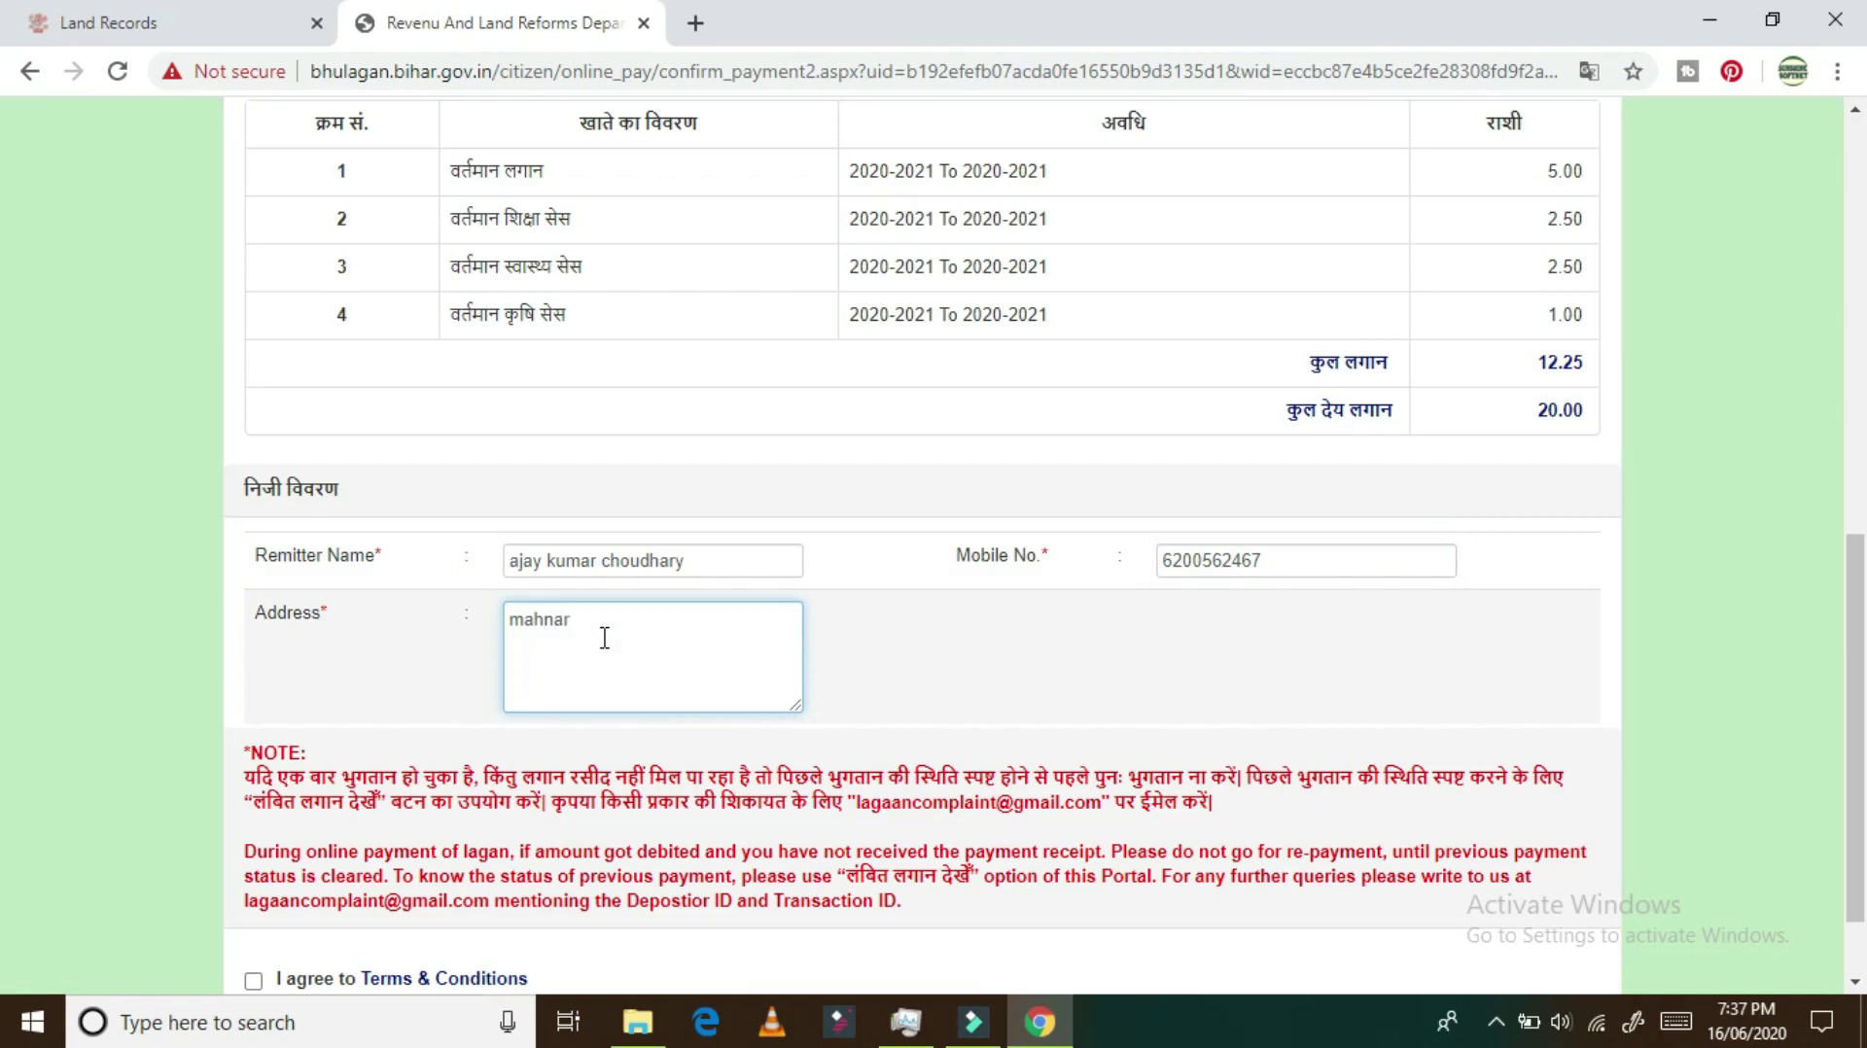
scroll(604, 638, down, 1)
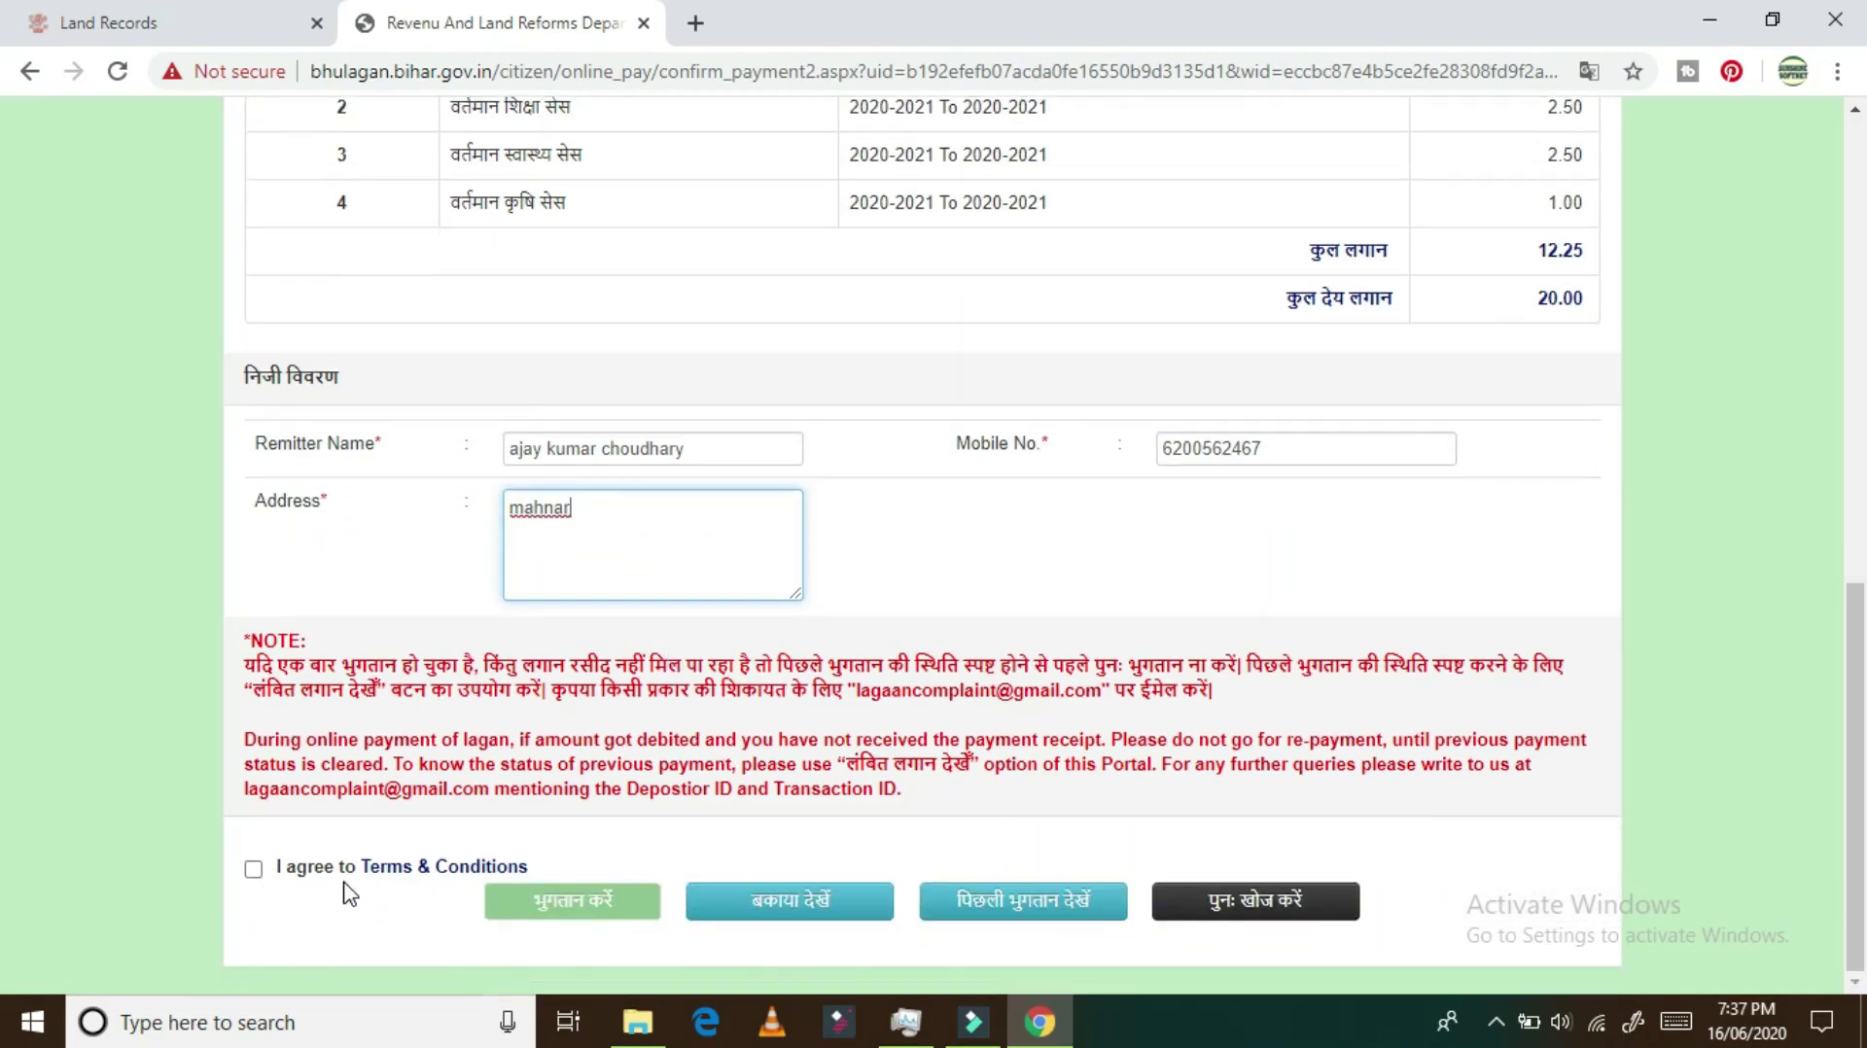
Step: Agree to the Terms & Conditions, acknowledge the reference-ID alert, and submit the payment to OGRAS
click(254, 871)
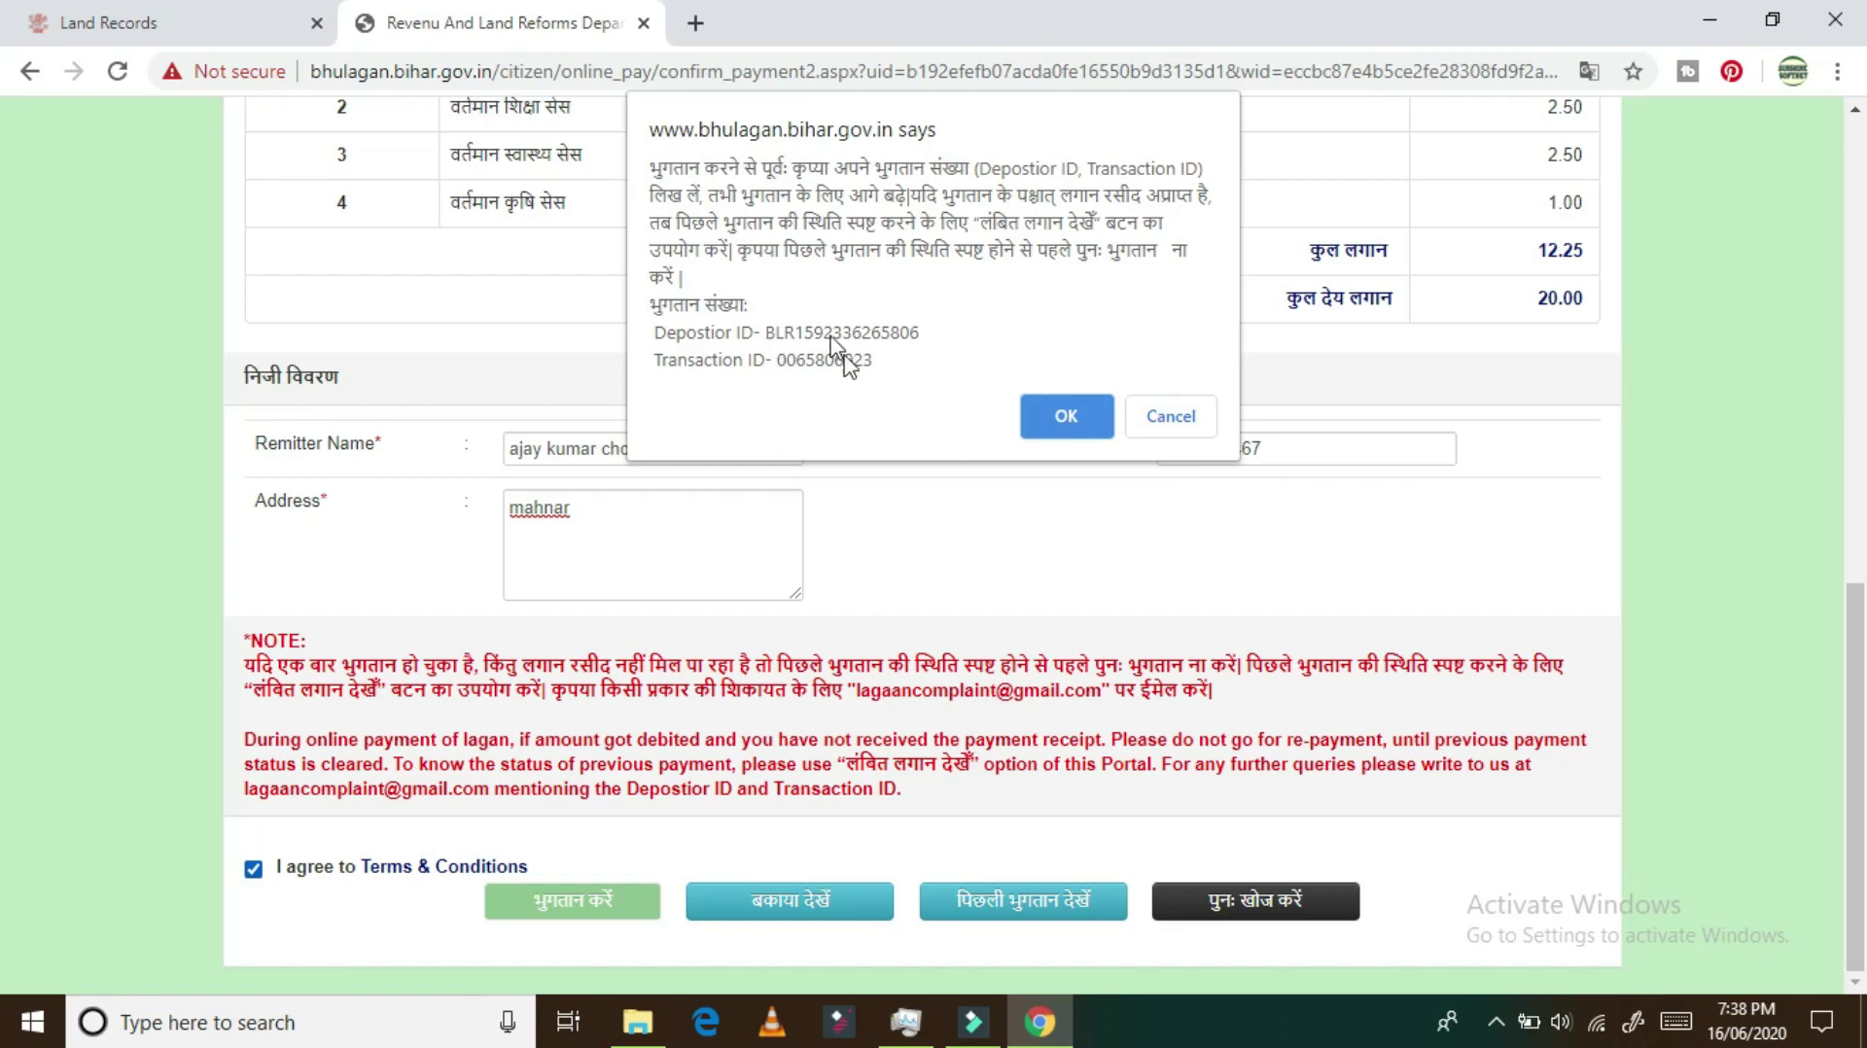
click(1065, 418)
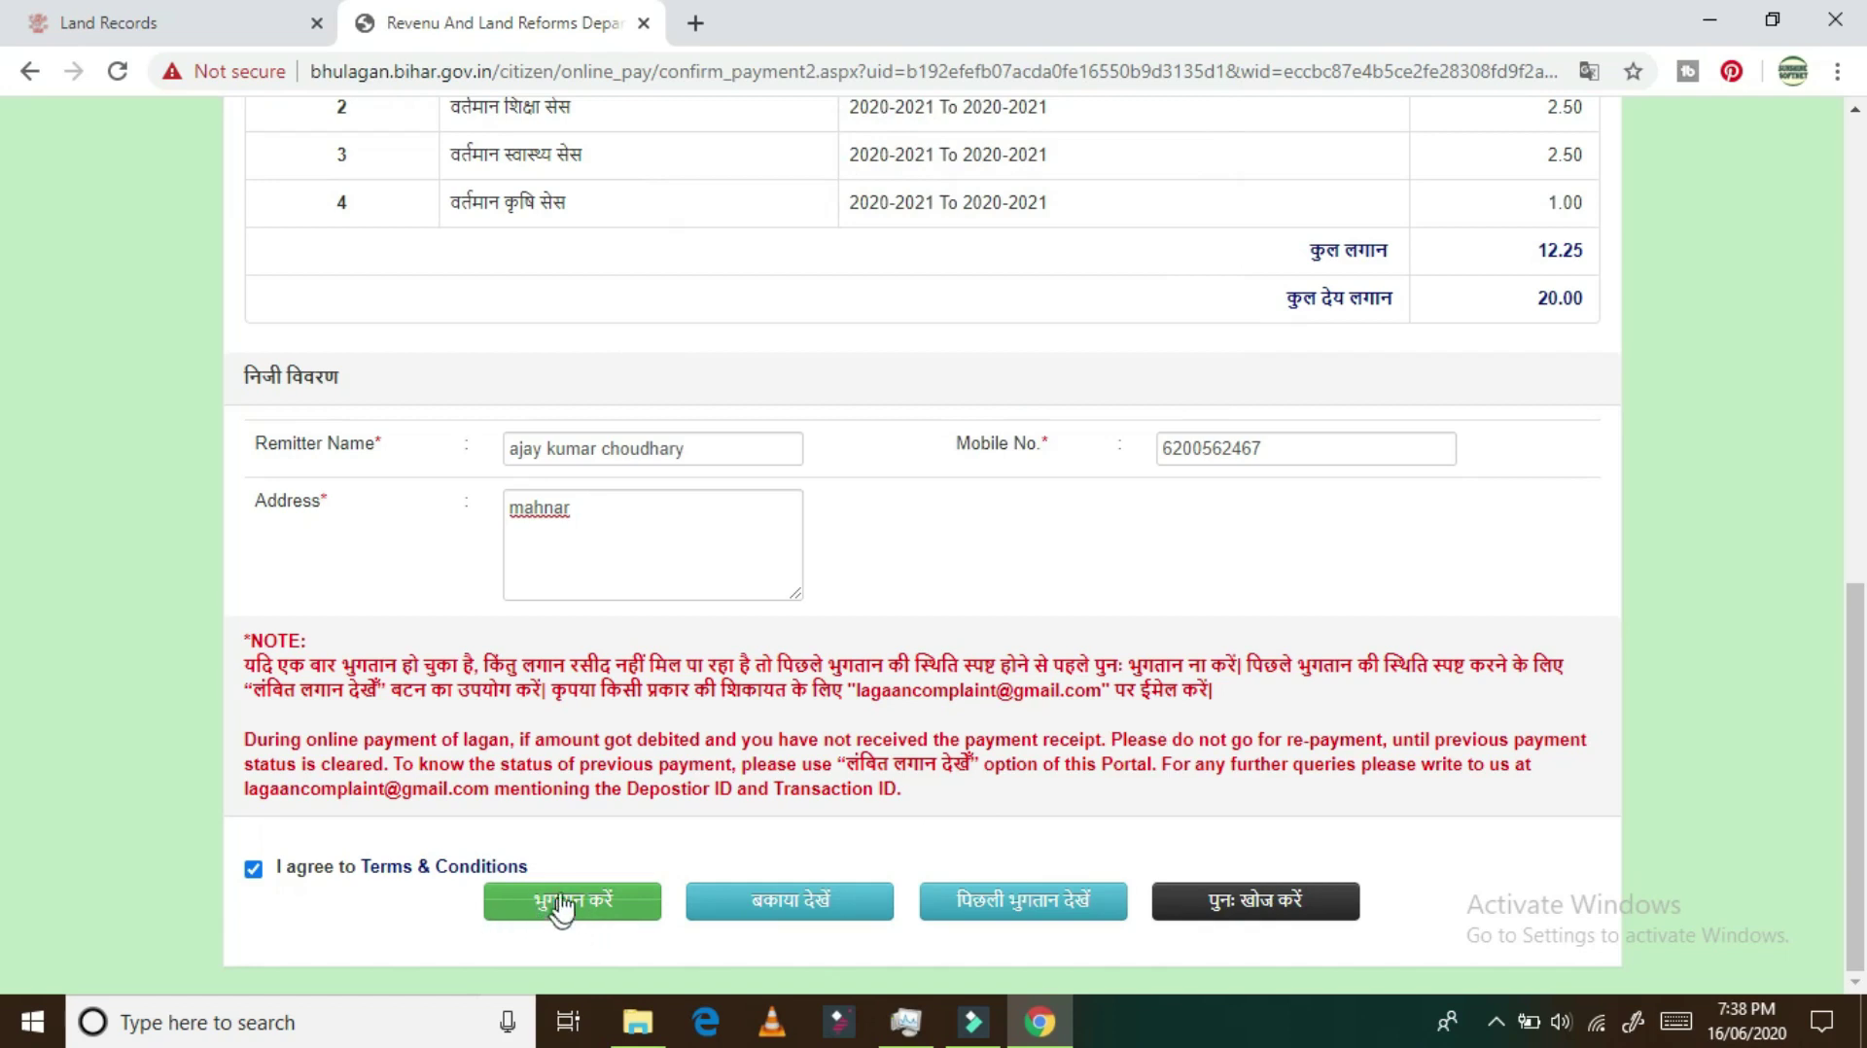
click(571, 913)
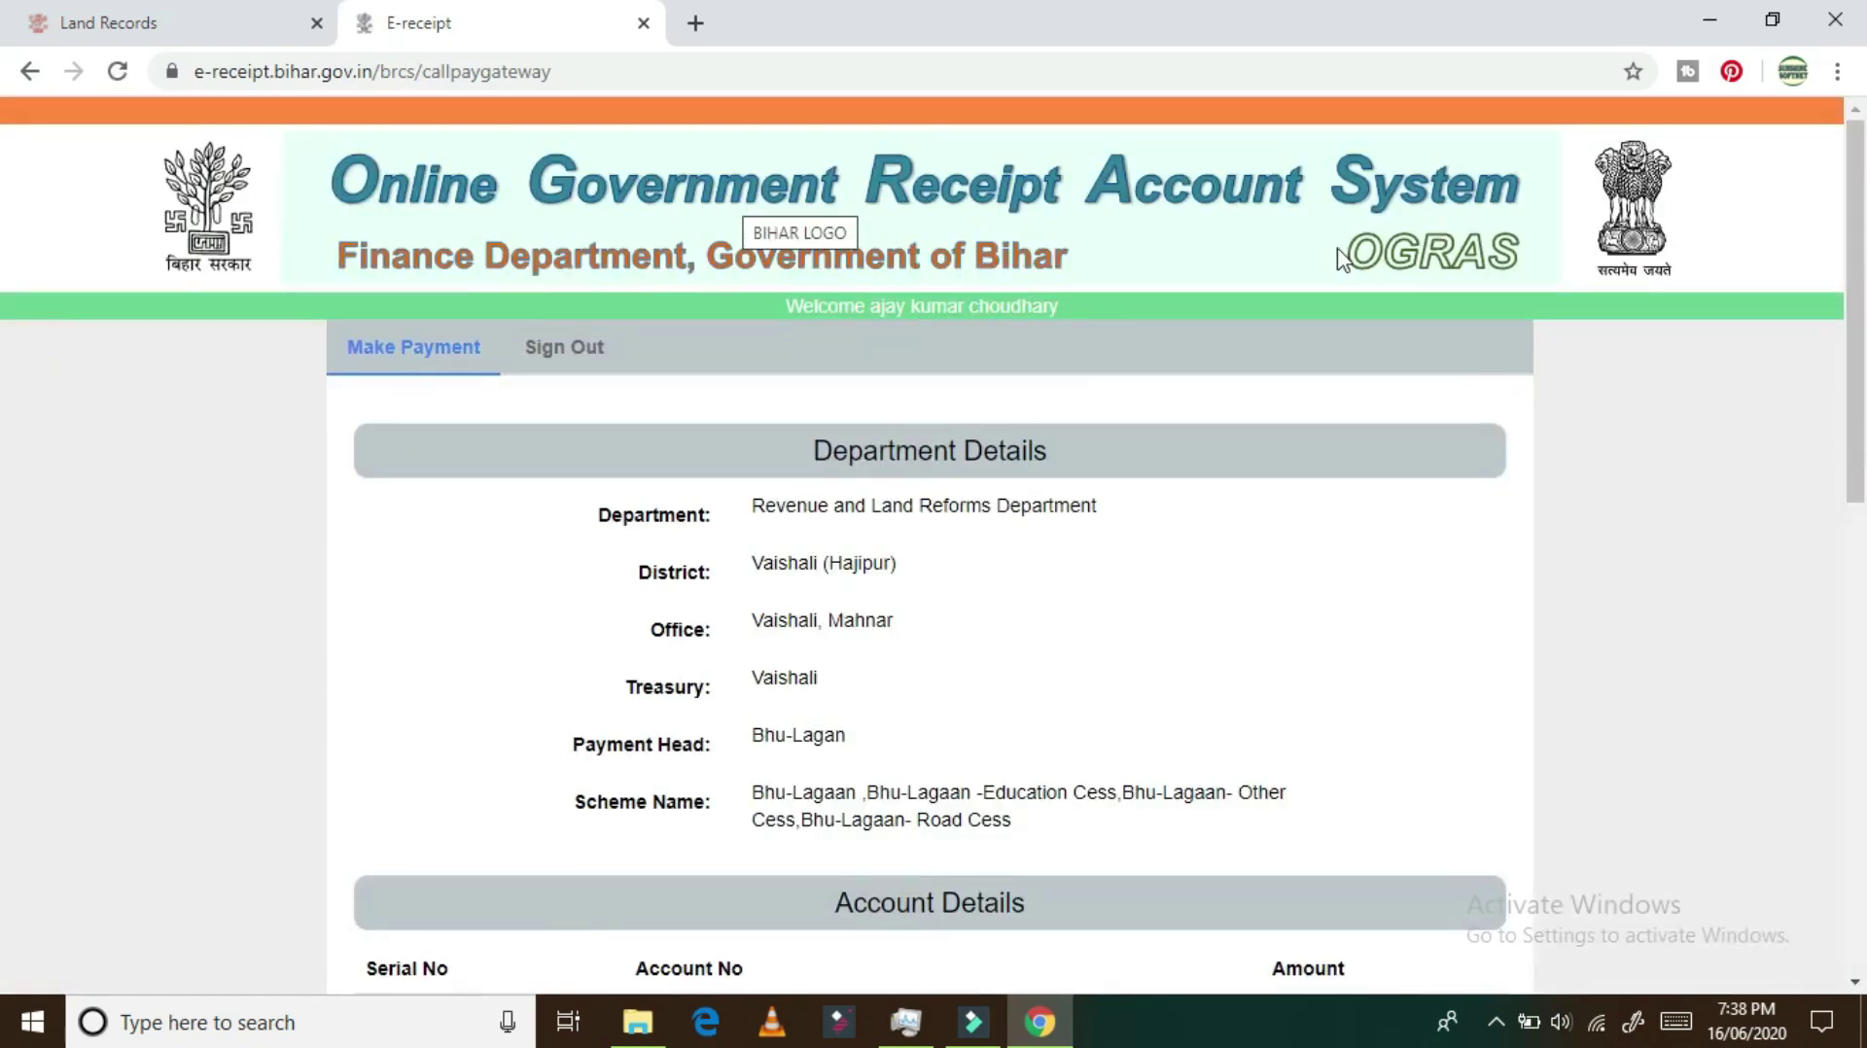
Step: Choose e-payment mode with STATE BANK OF INDIA as the bank for the 20 rupees
scroll(1037, 363, down, 7)
scroll(1007, 402, down, 4)
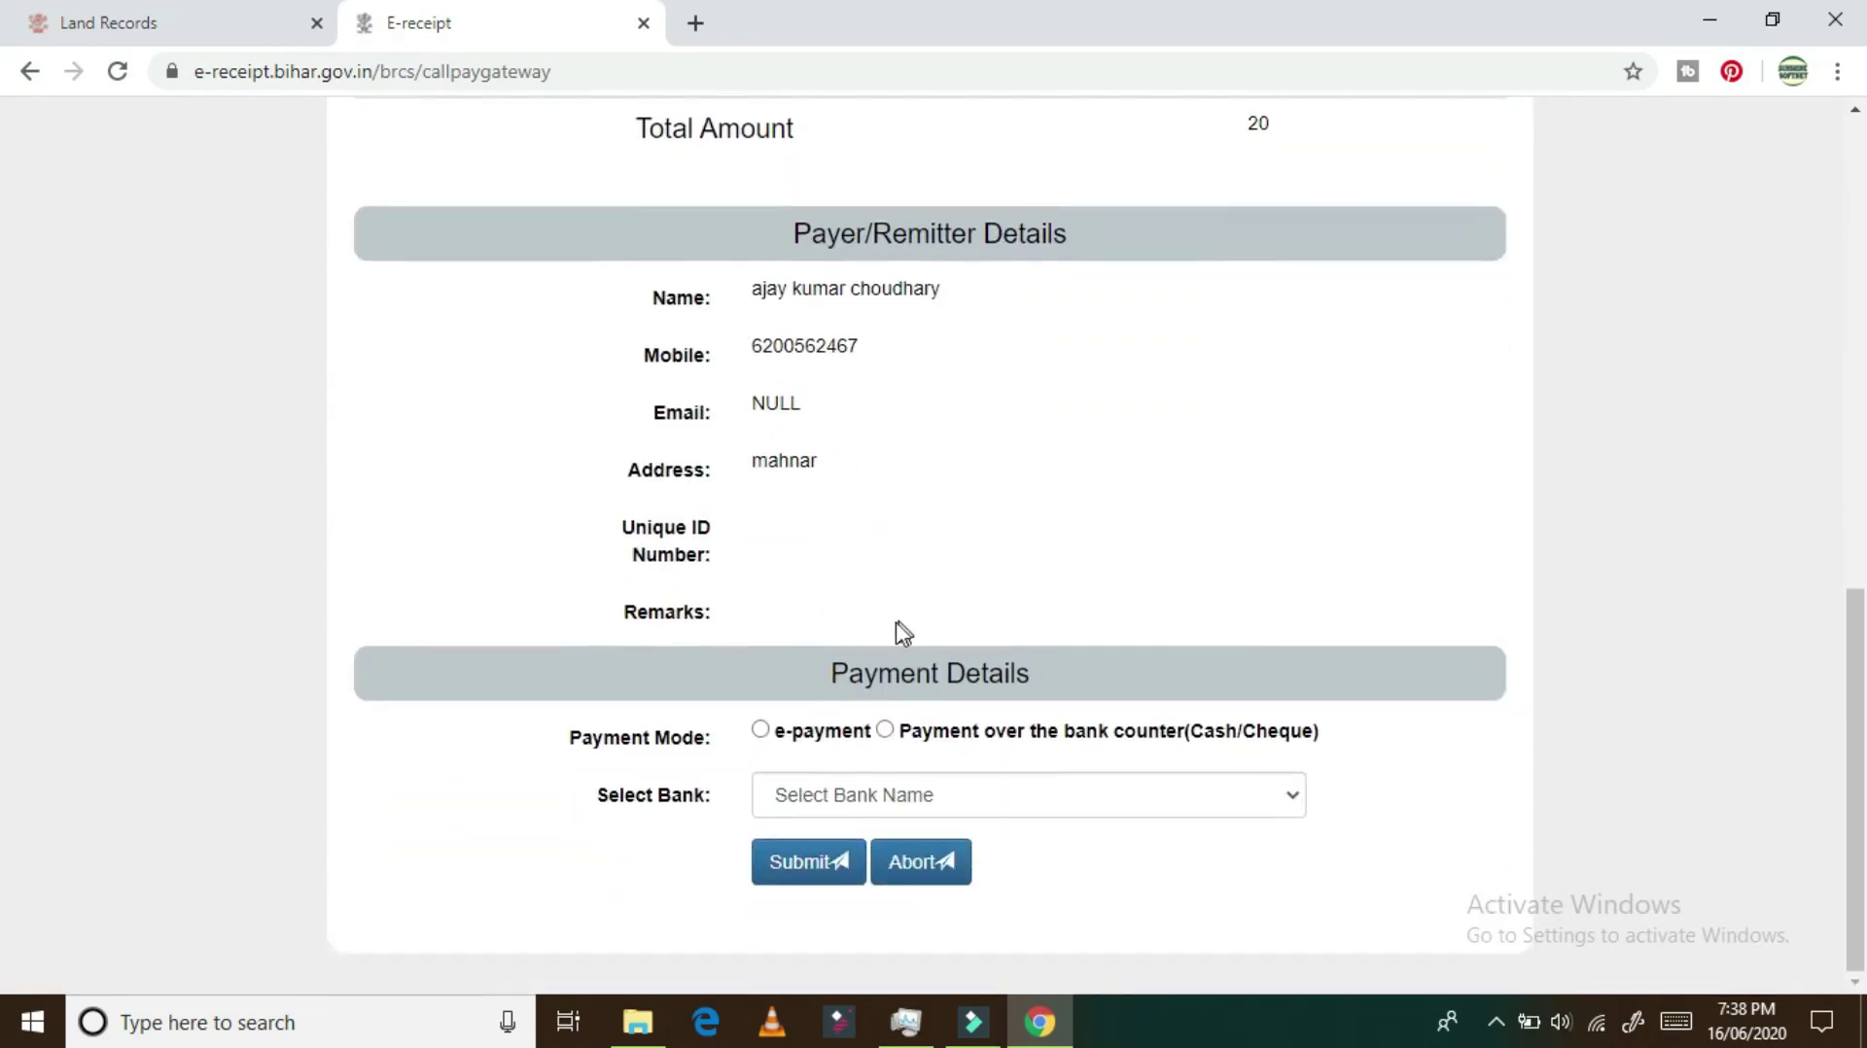
click(760, 732)
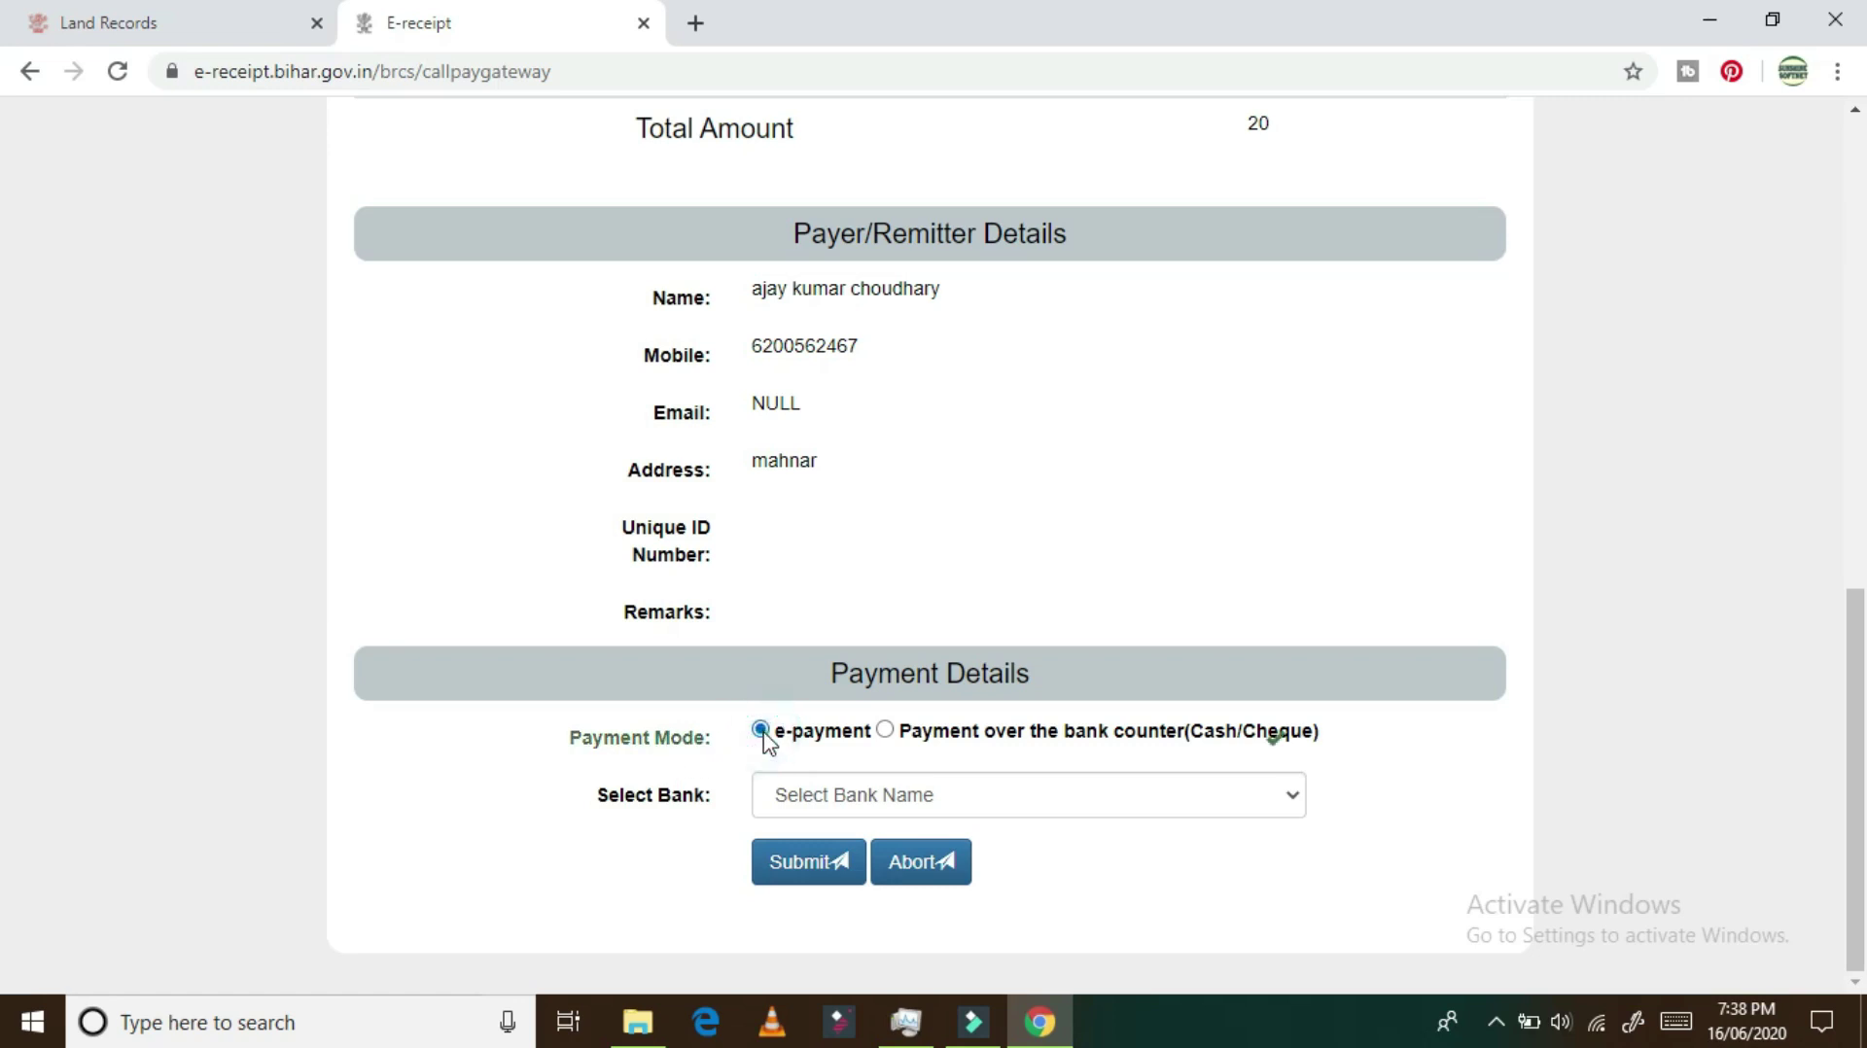
click(962, 815)
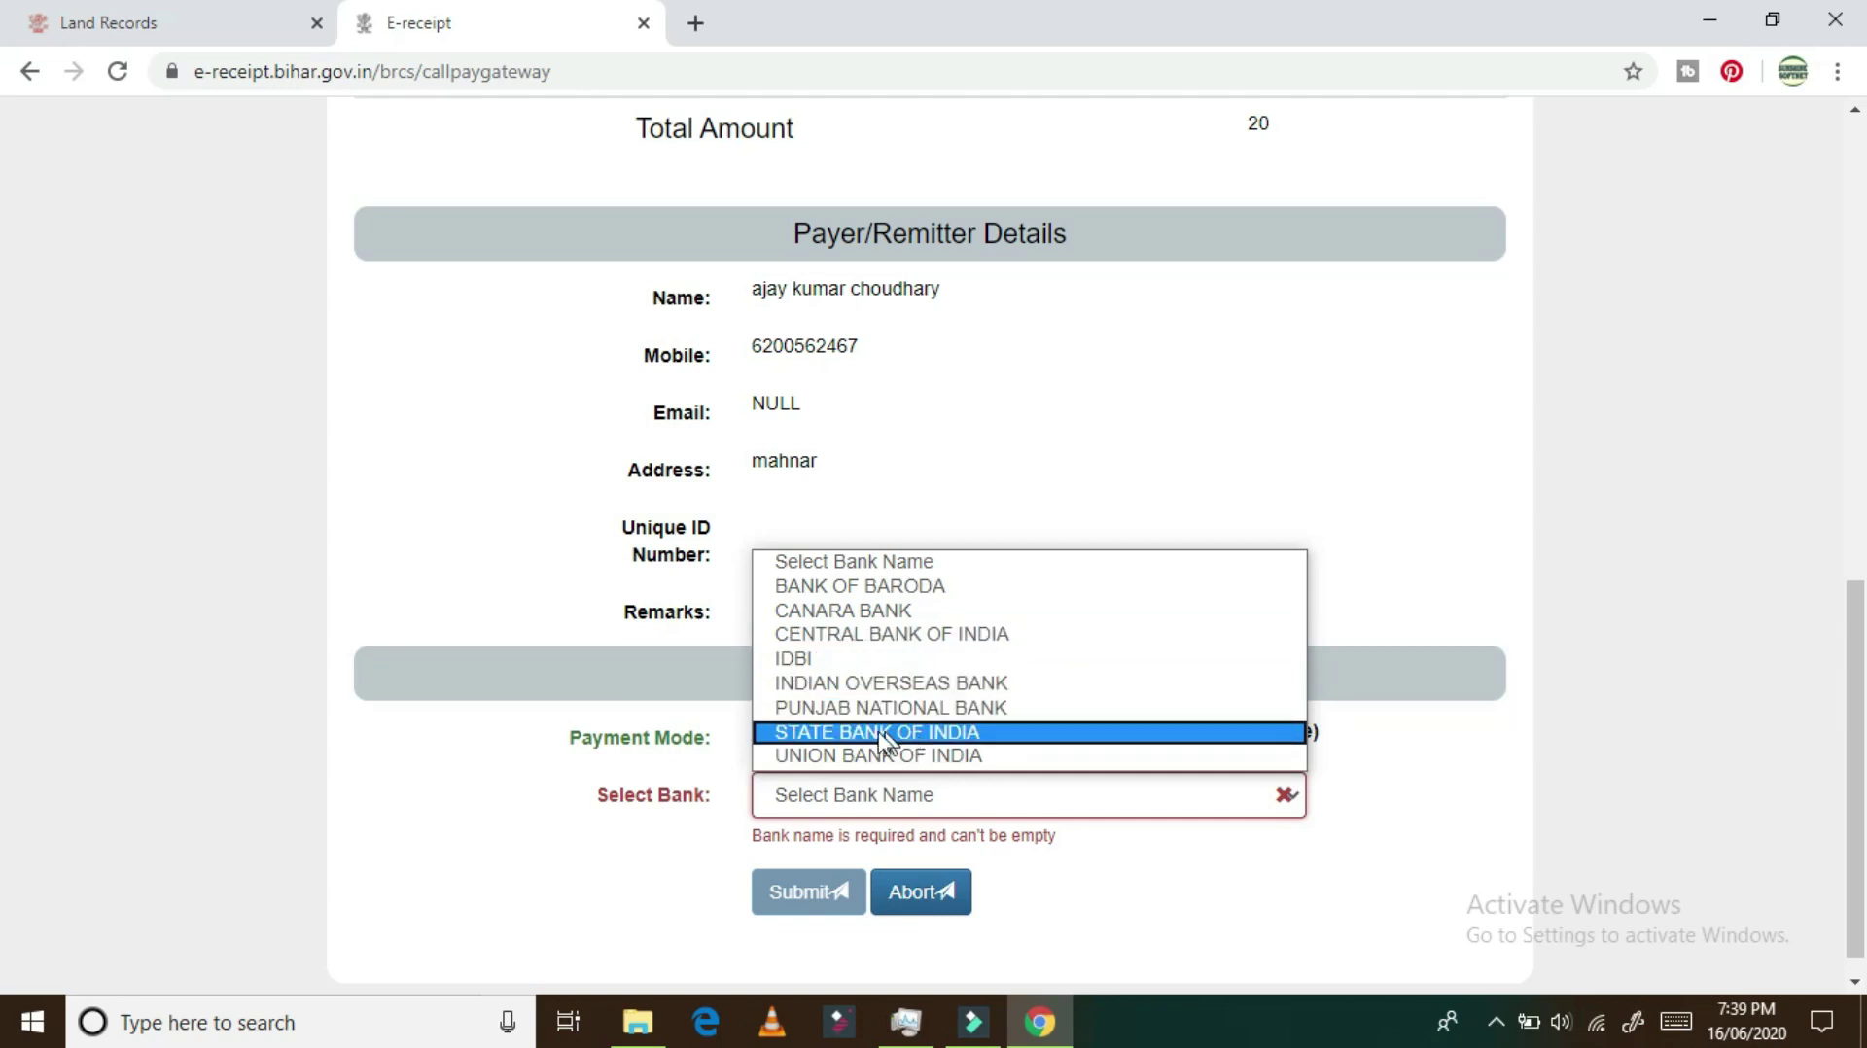
click(949, 735)
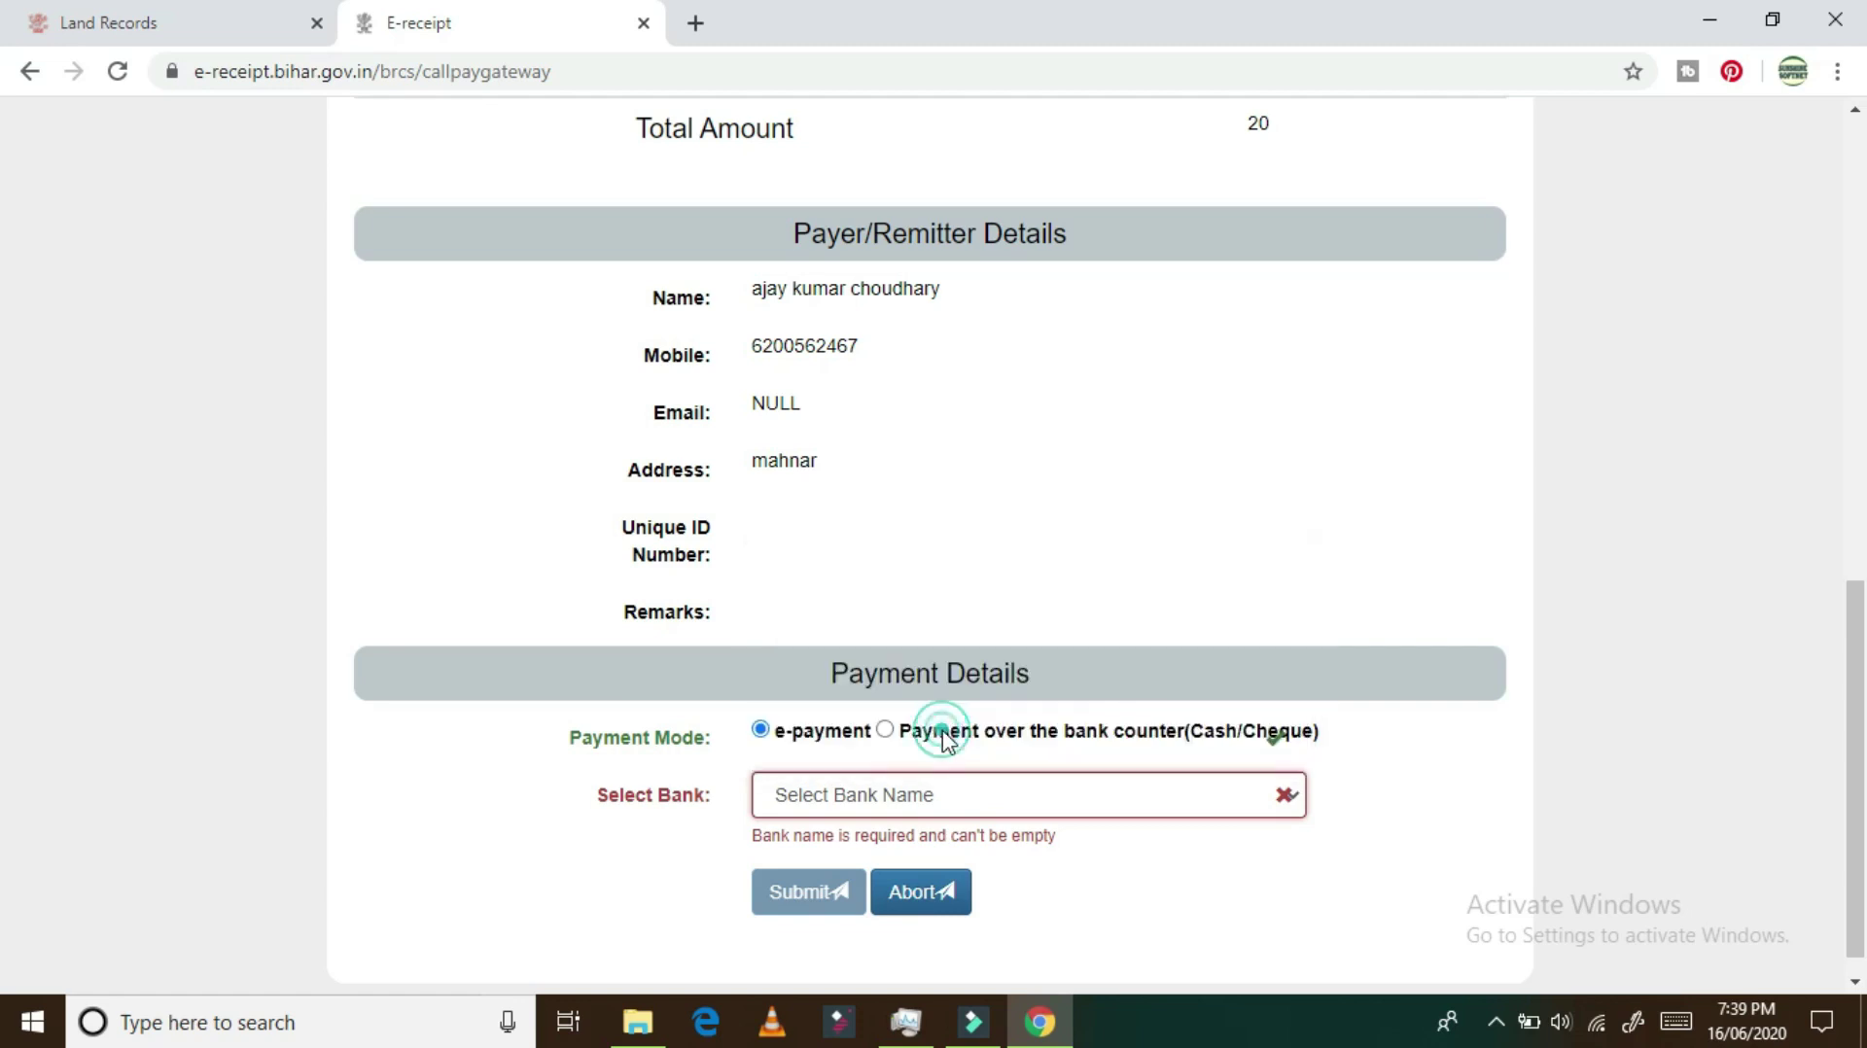
Step: Submit to SBI, then go back and reload to return to the MOPS payment options list
click(826, 858)
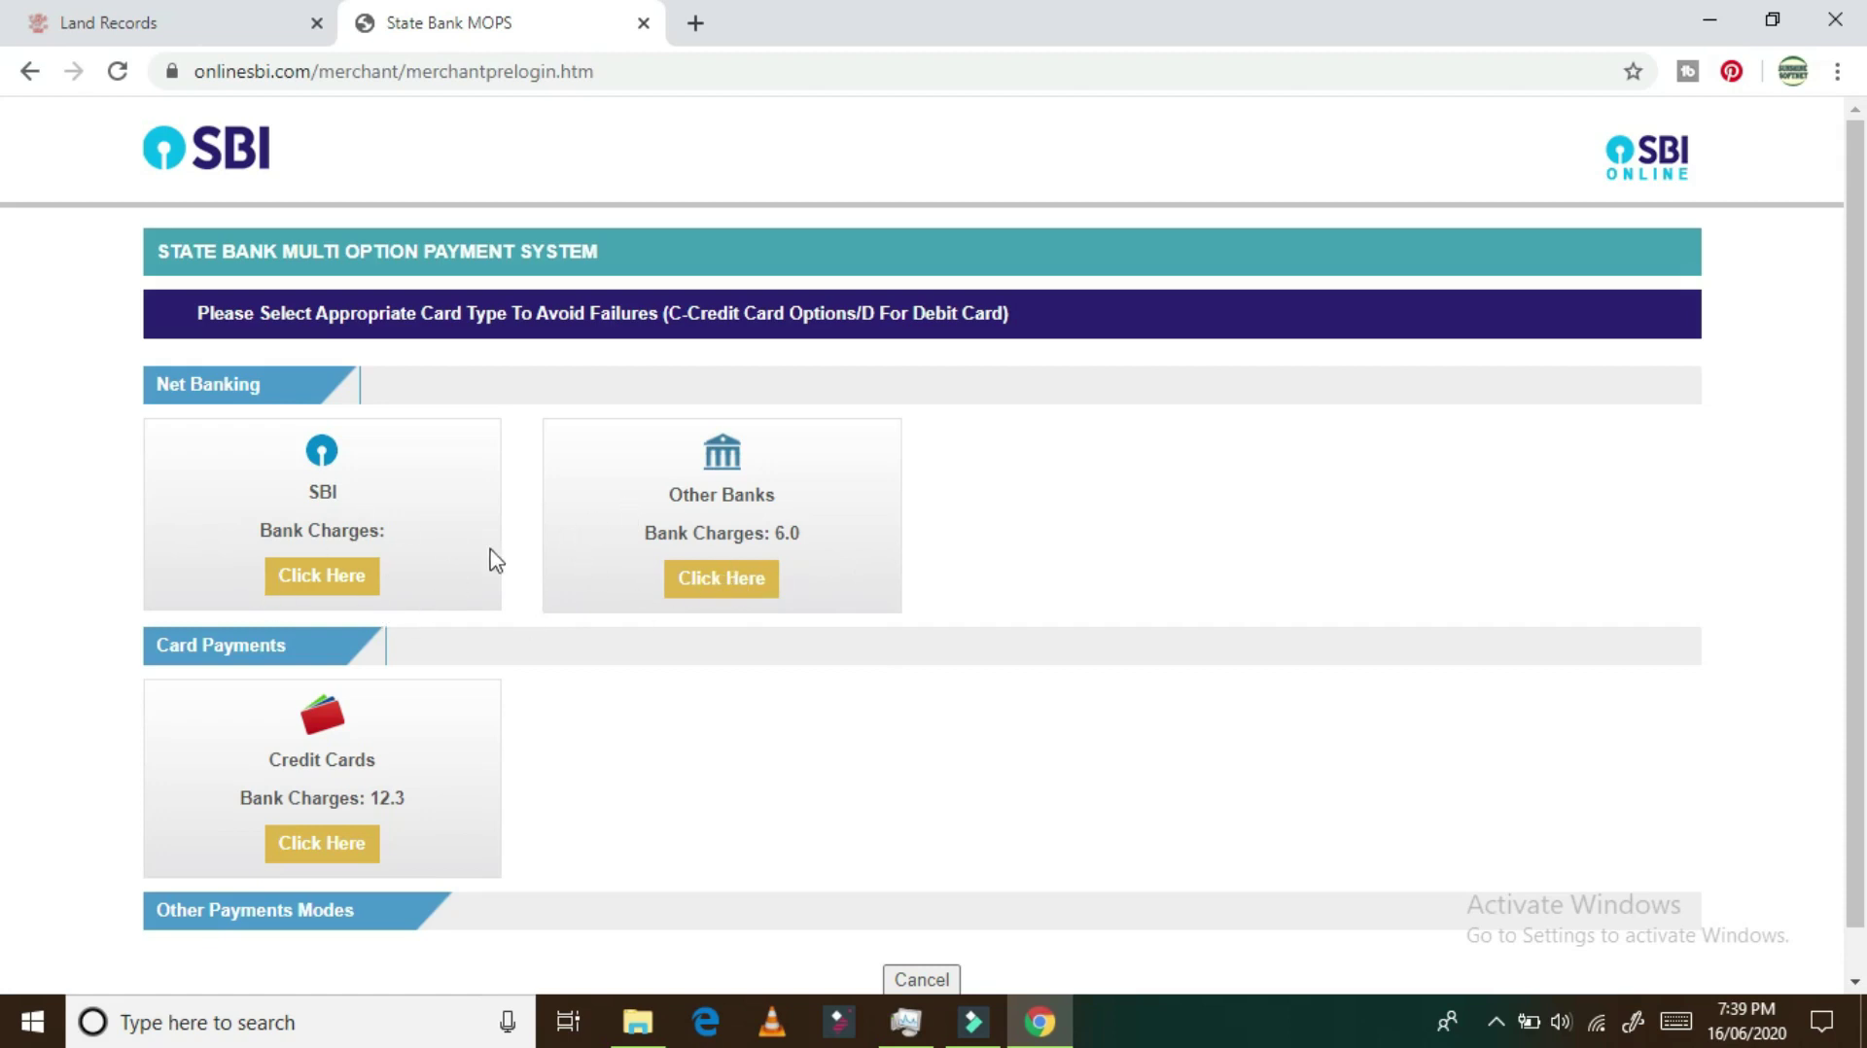
click(342, 583)
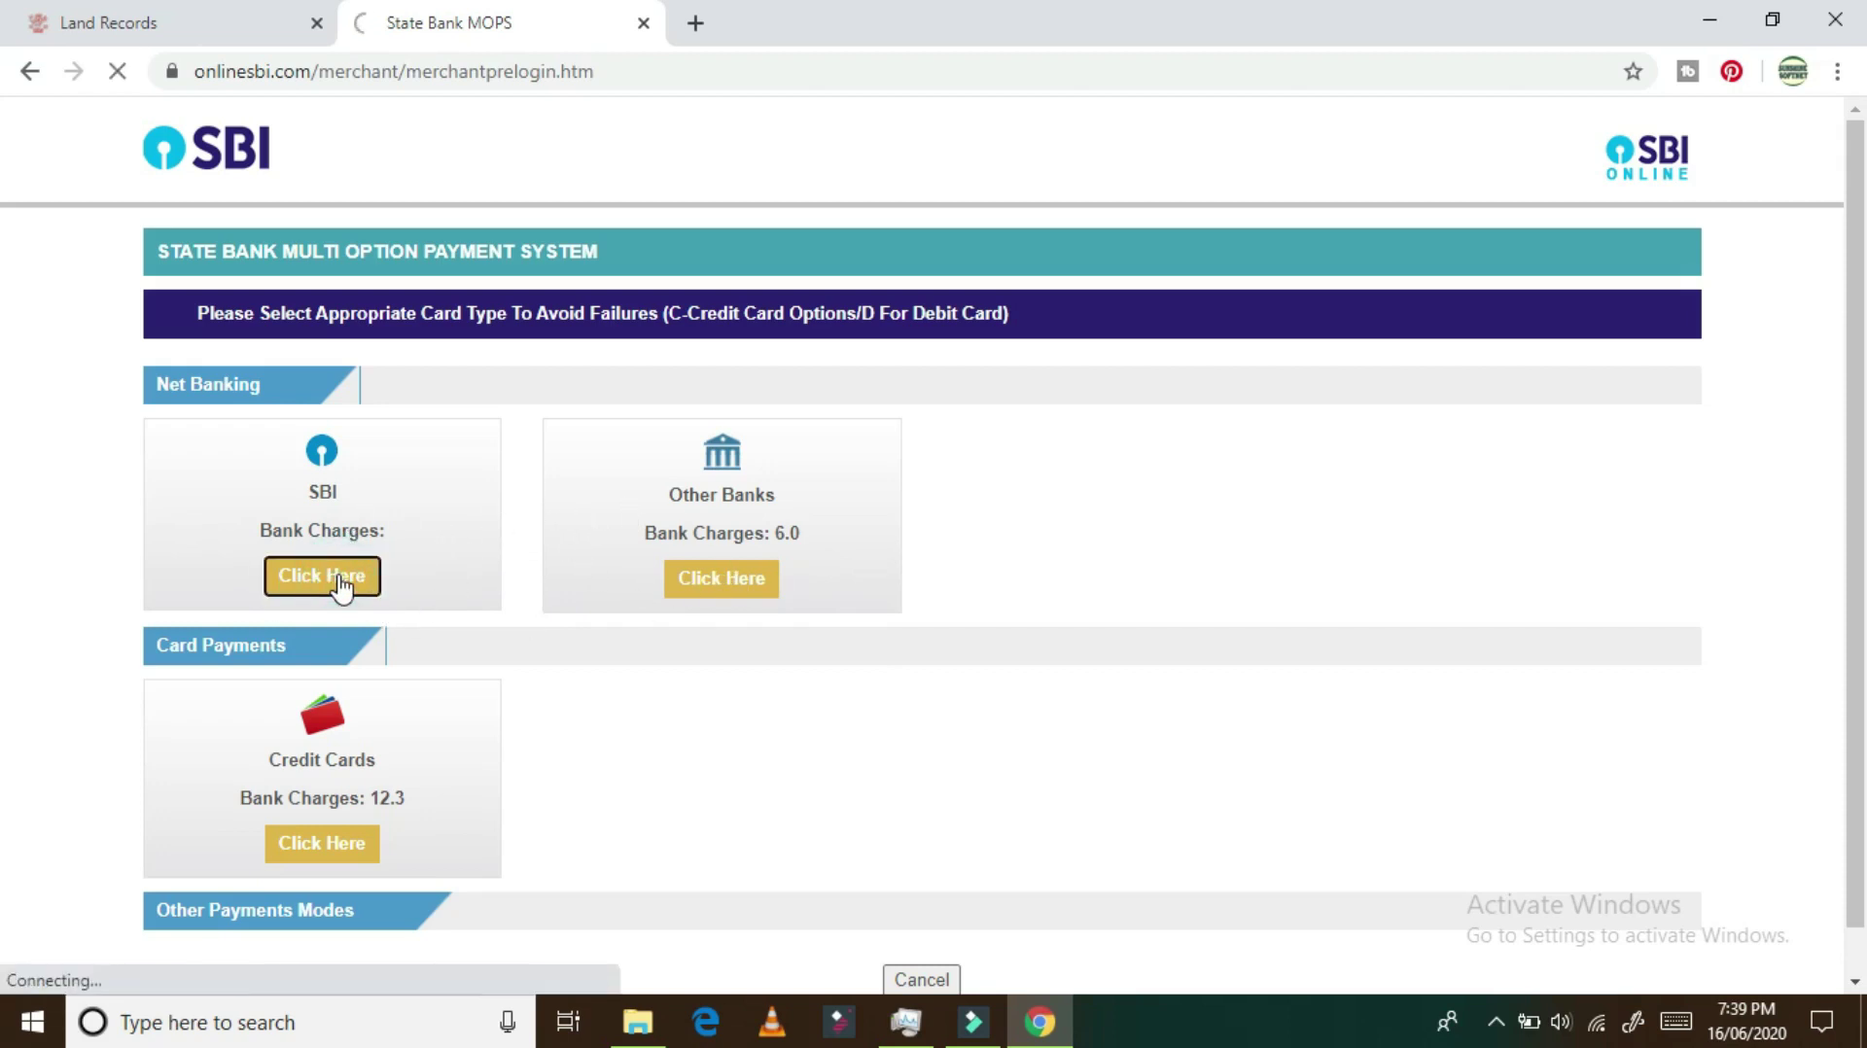
scroll(393, 710, down, 1)
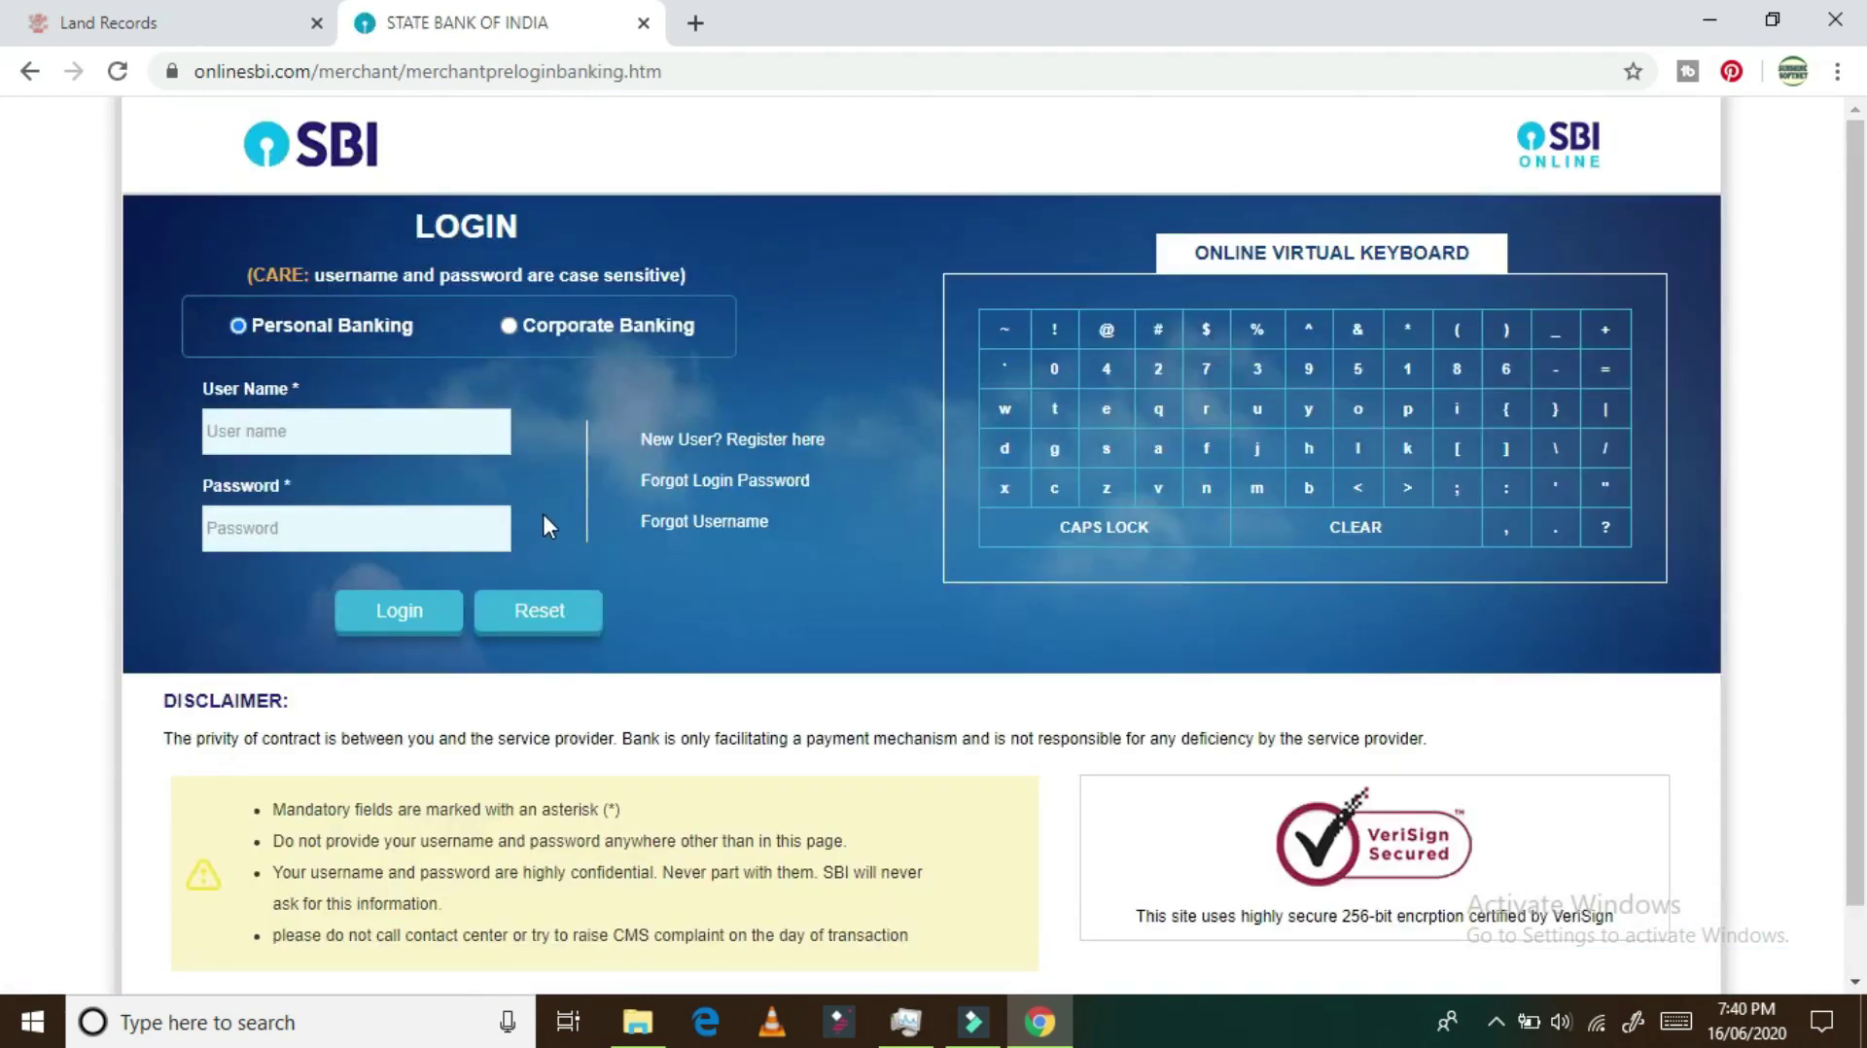
click(31, 73)
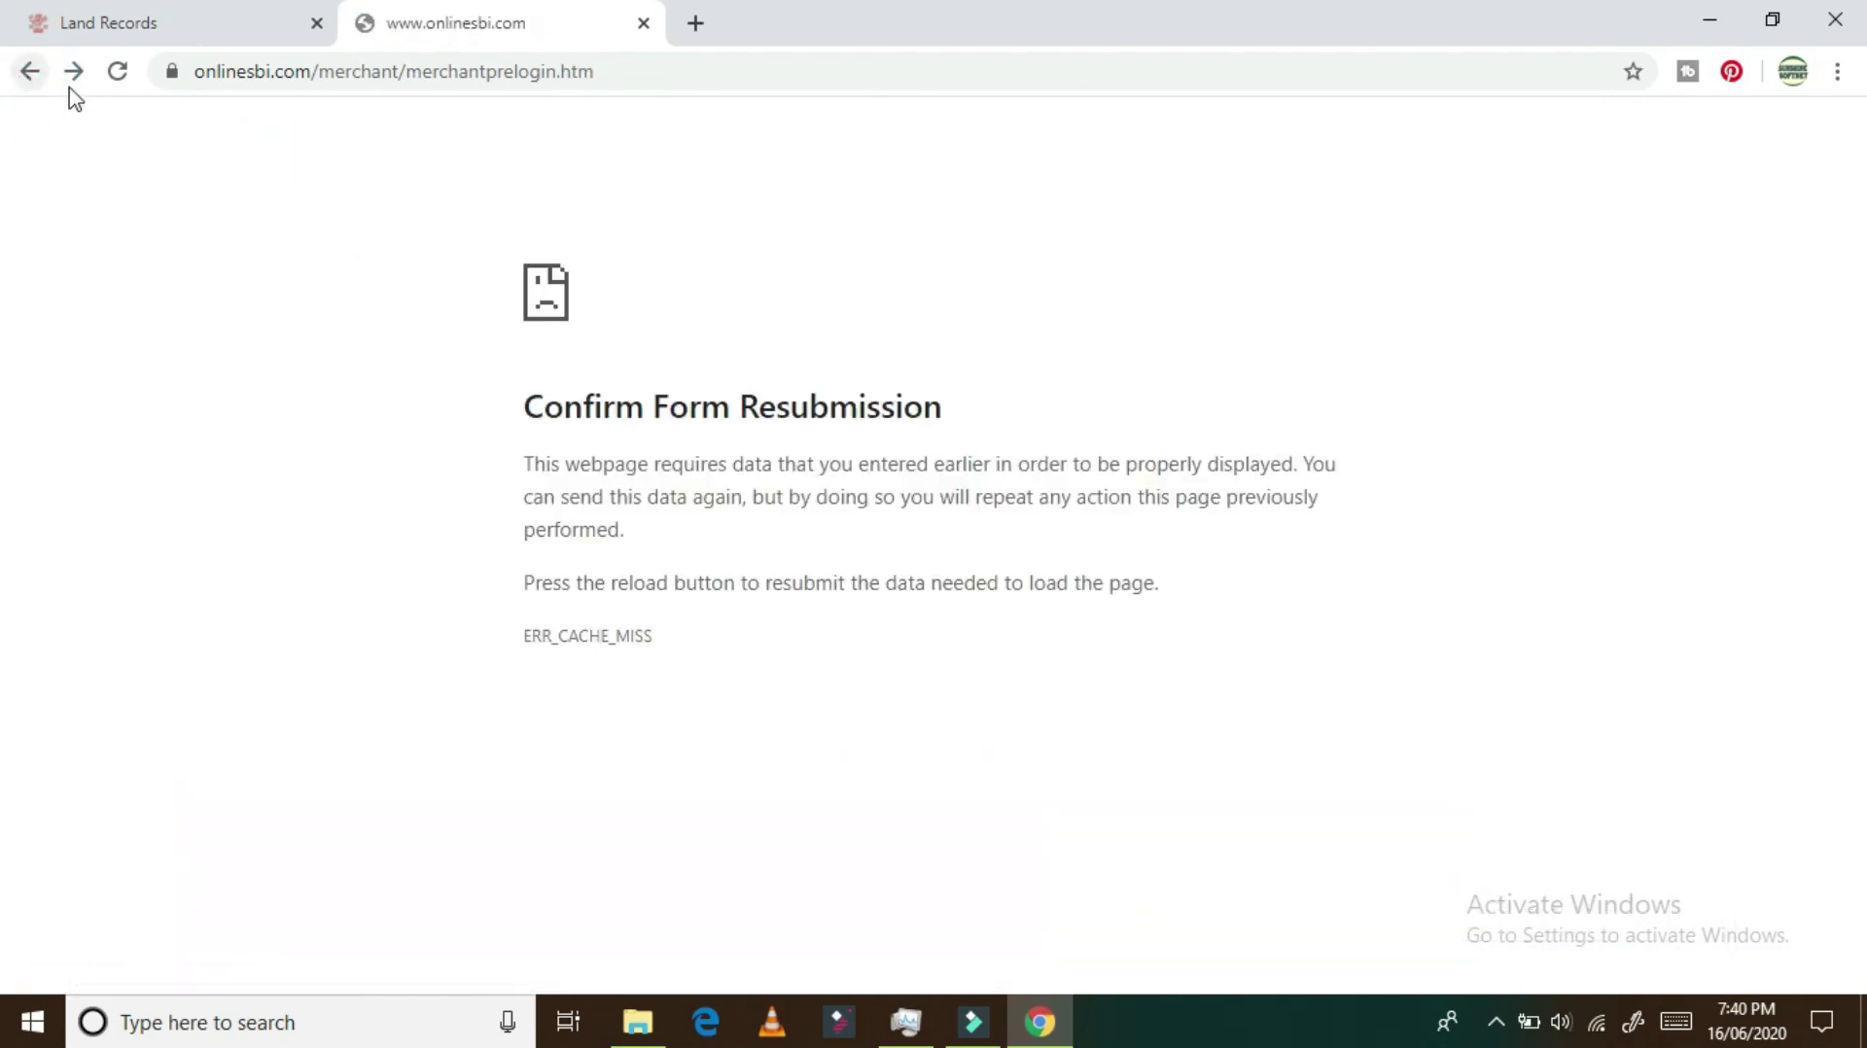
click(116, 74)
click(1079, 278)
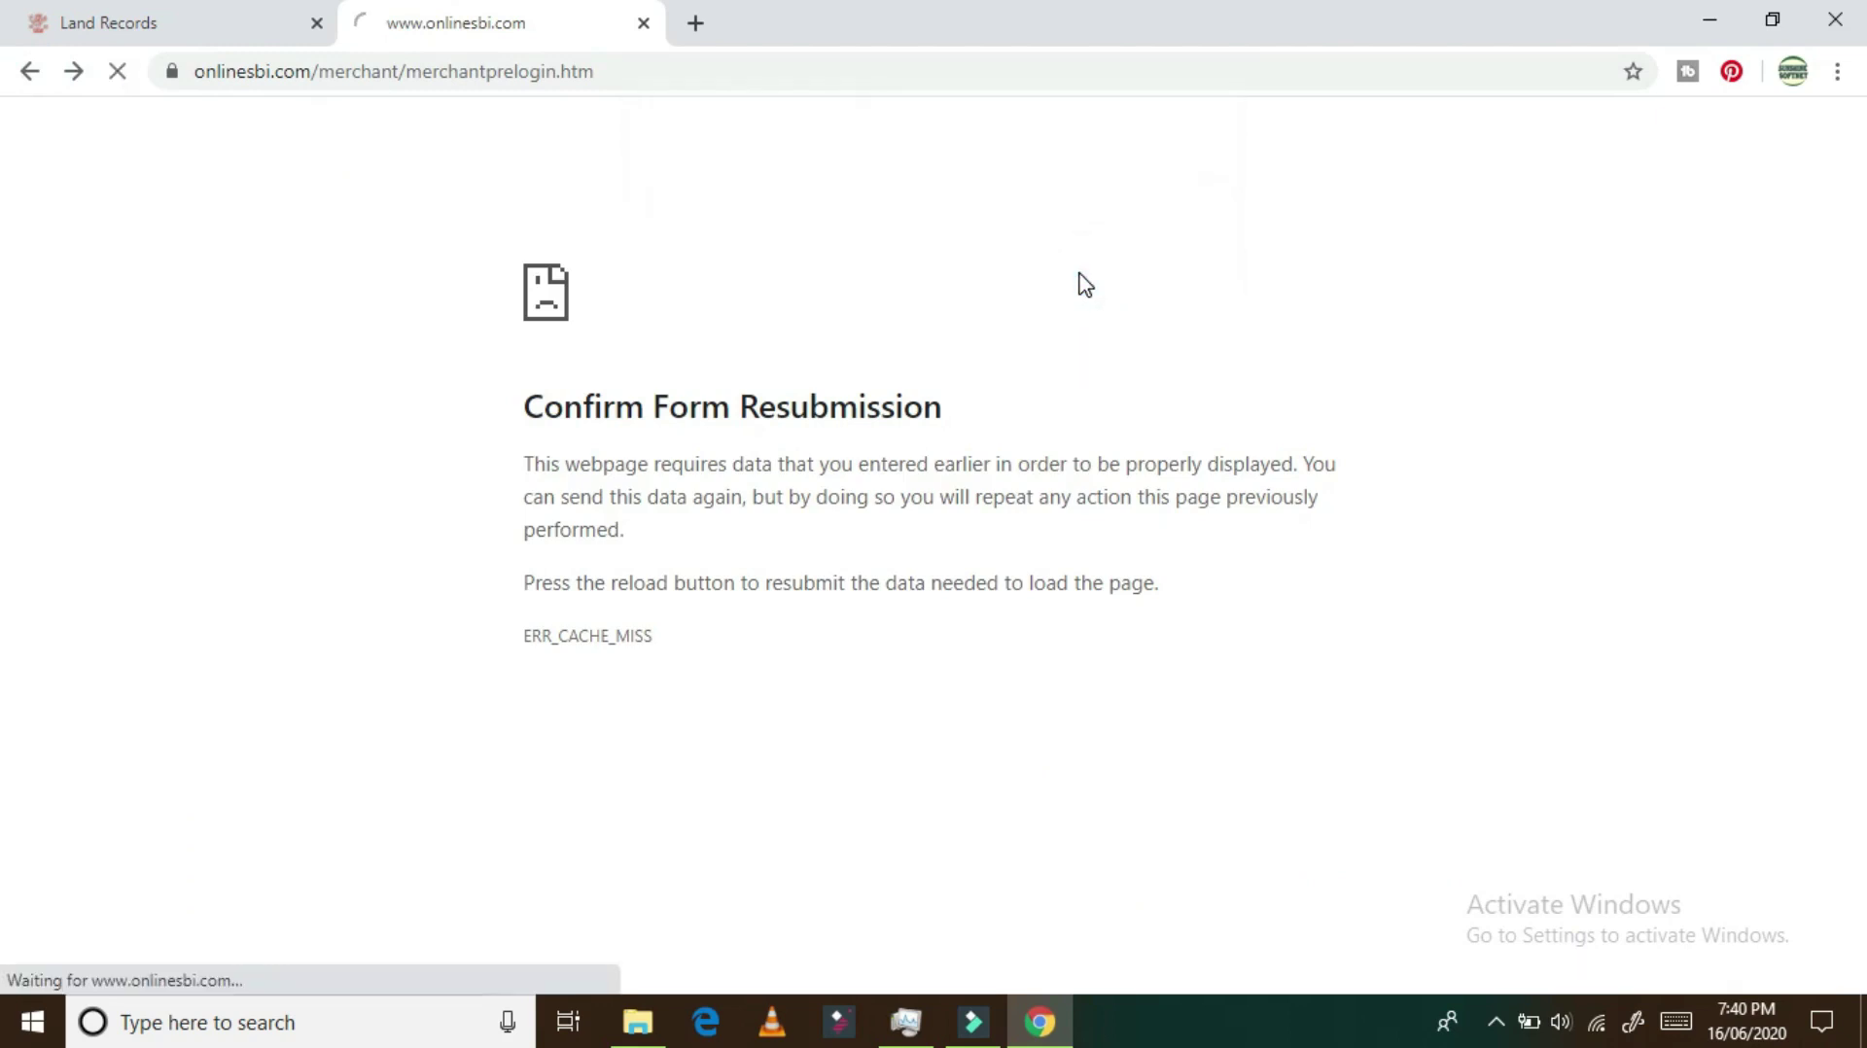
scroll(1551, 569, down, 1)
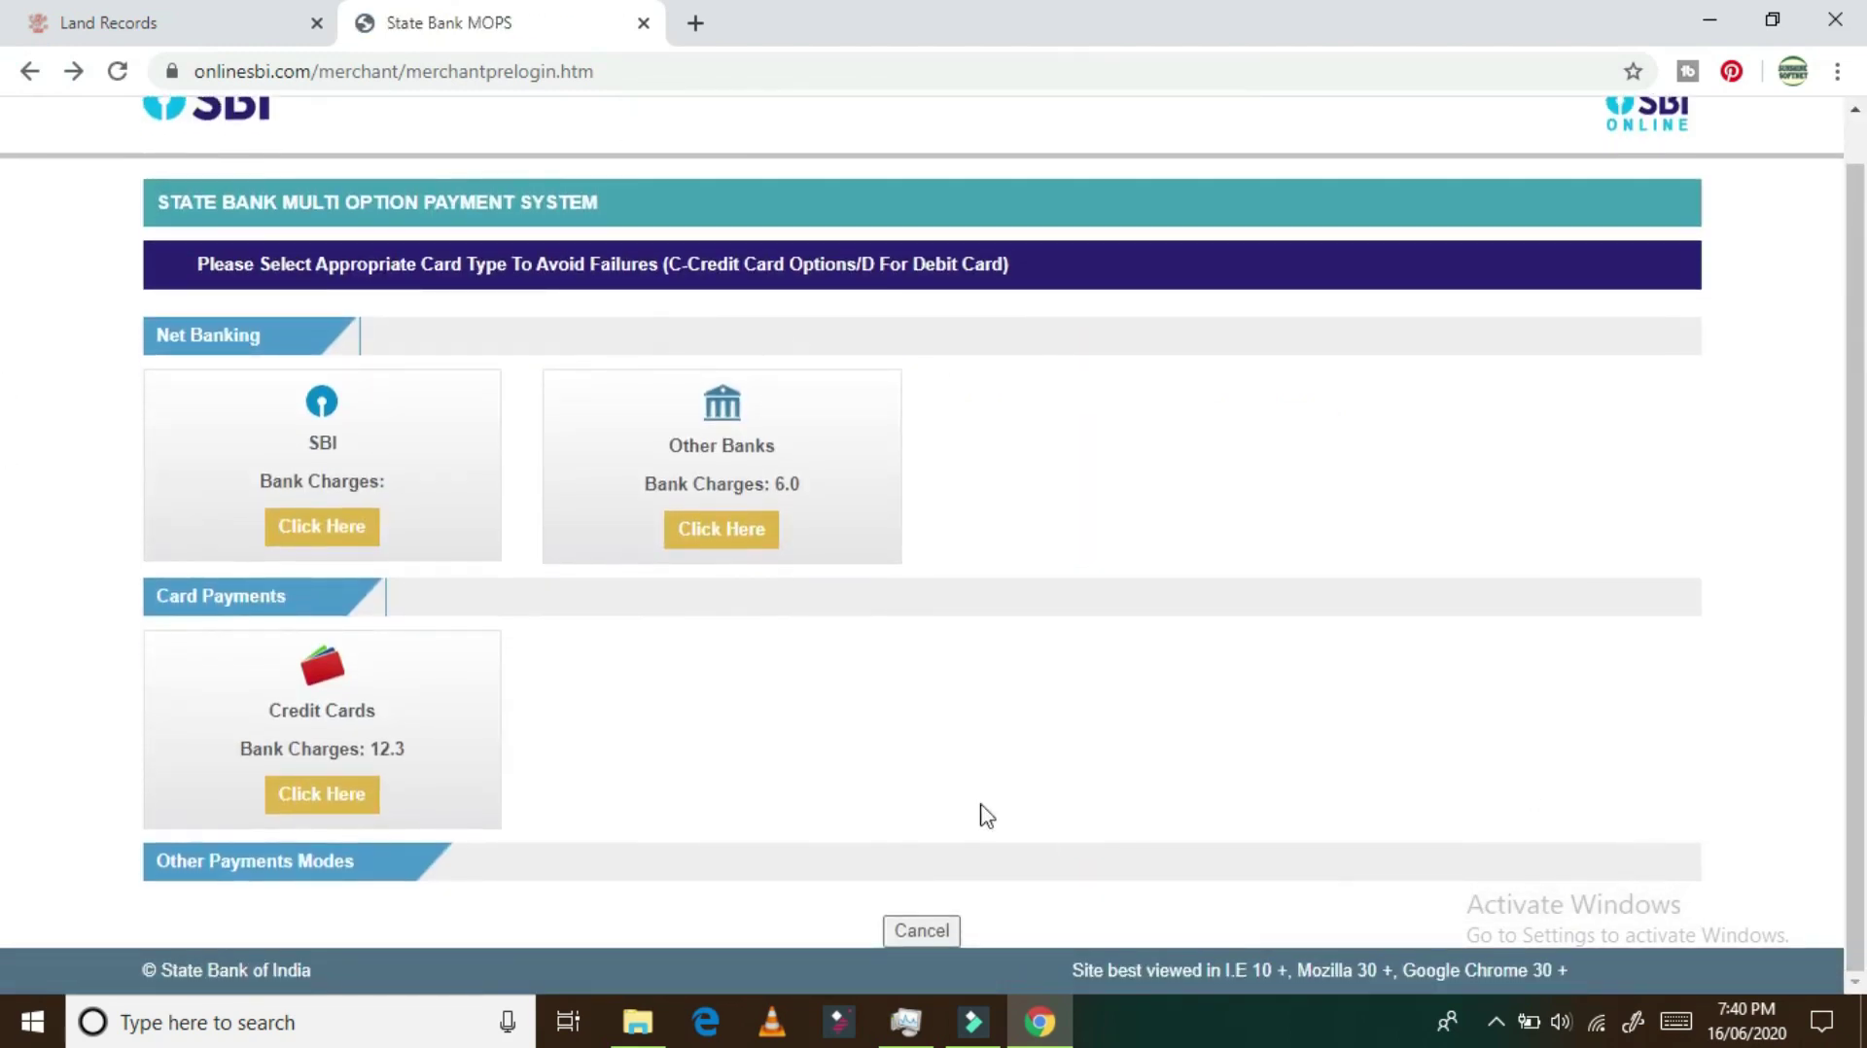
Step: Pay the 20.00 rent by credit card, confirming twice and entering the card details
click(345, 802)
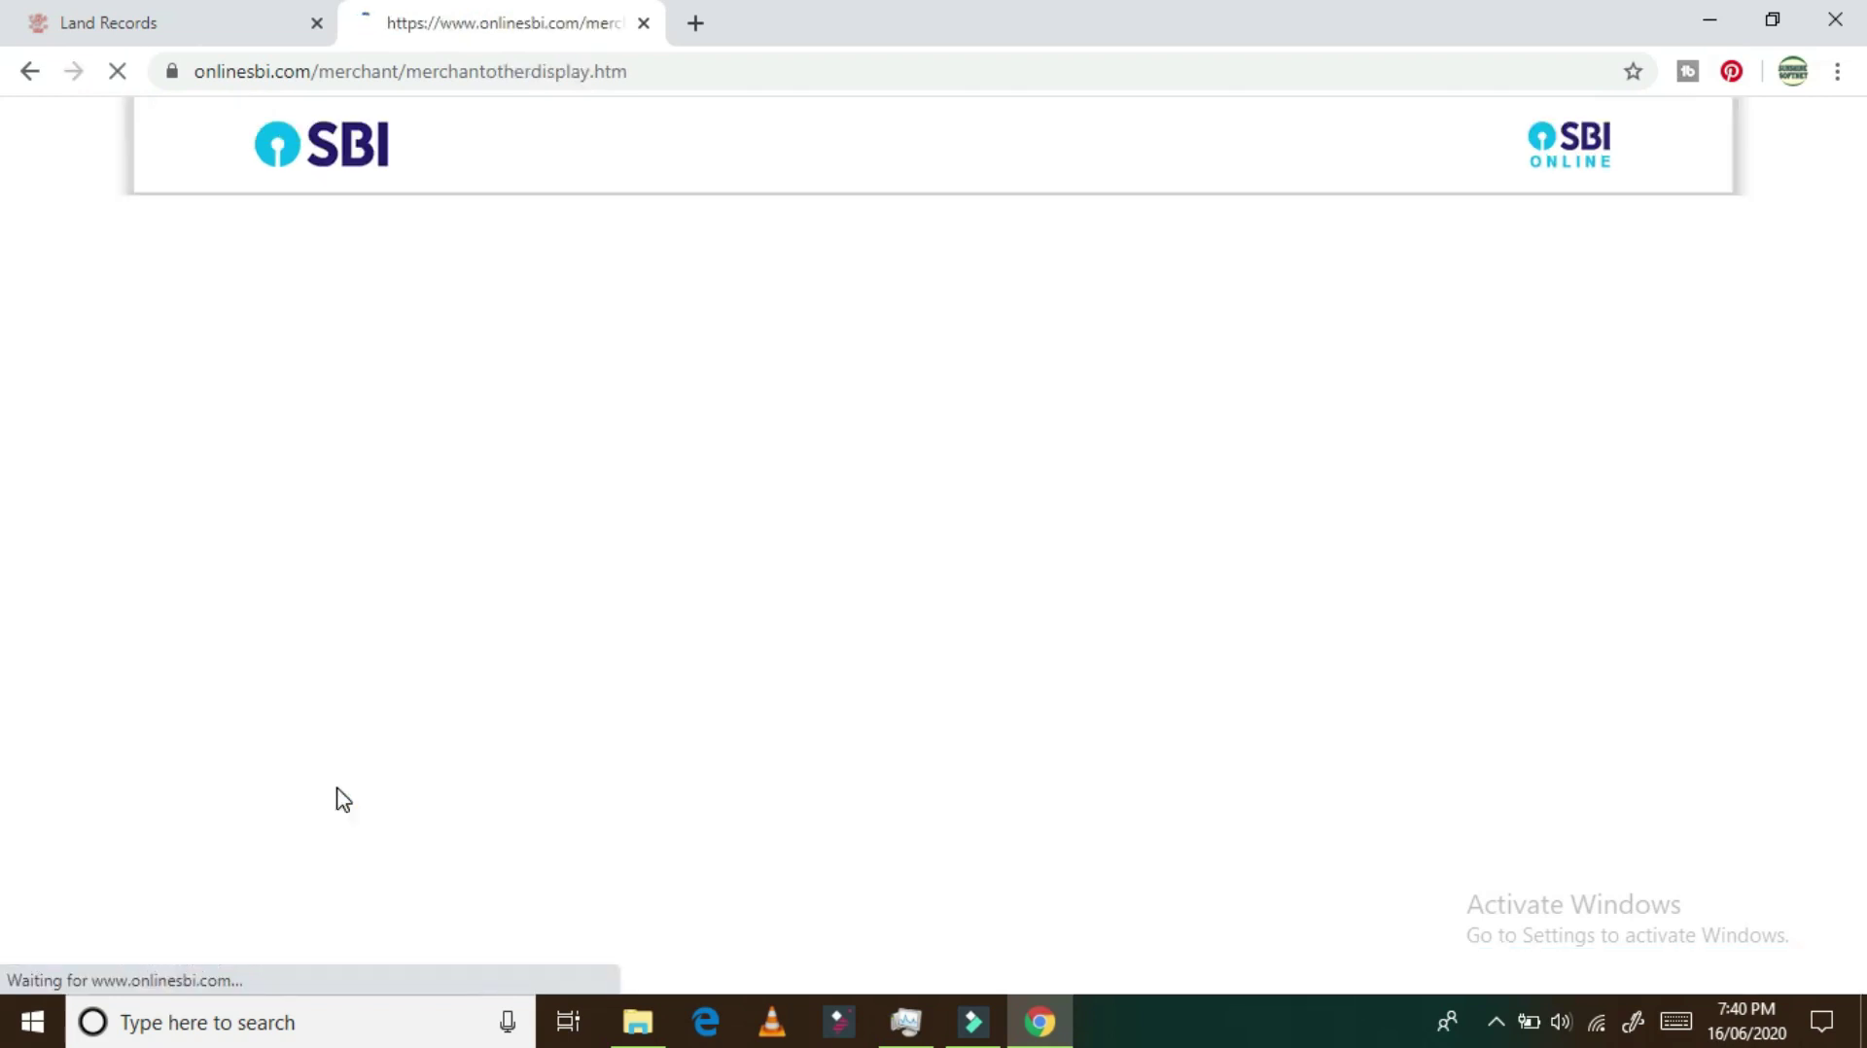
scroll(591, 666, down, 10)
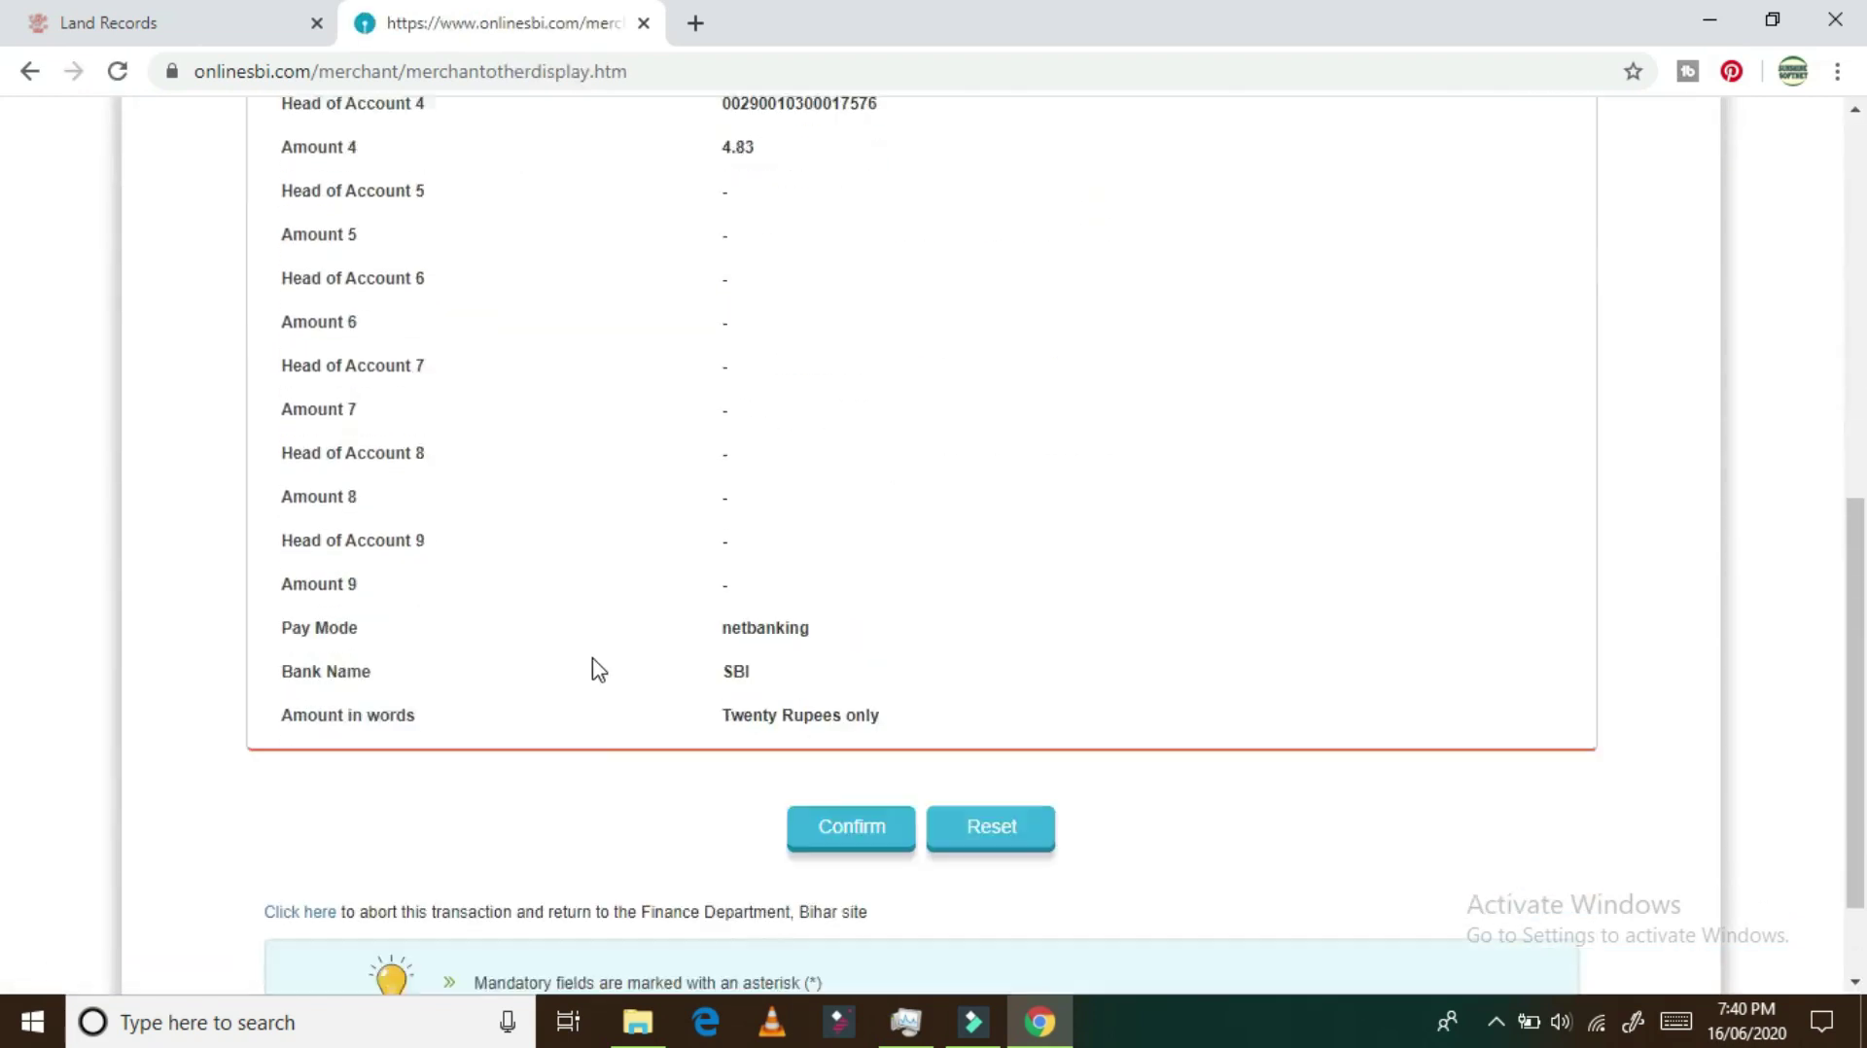
click(868, 693)
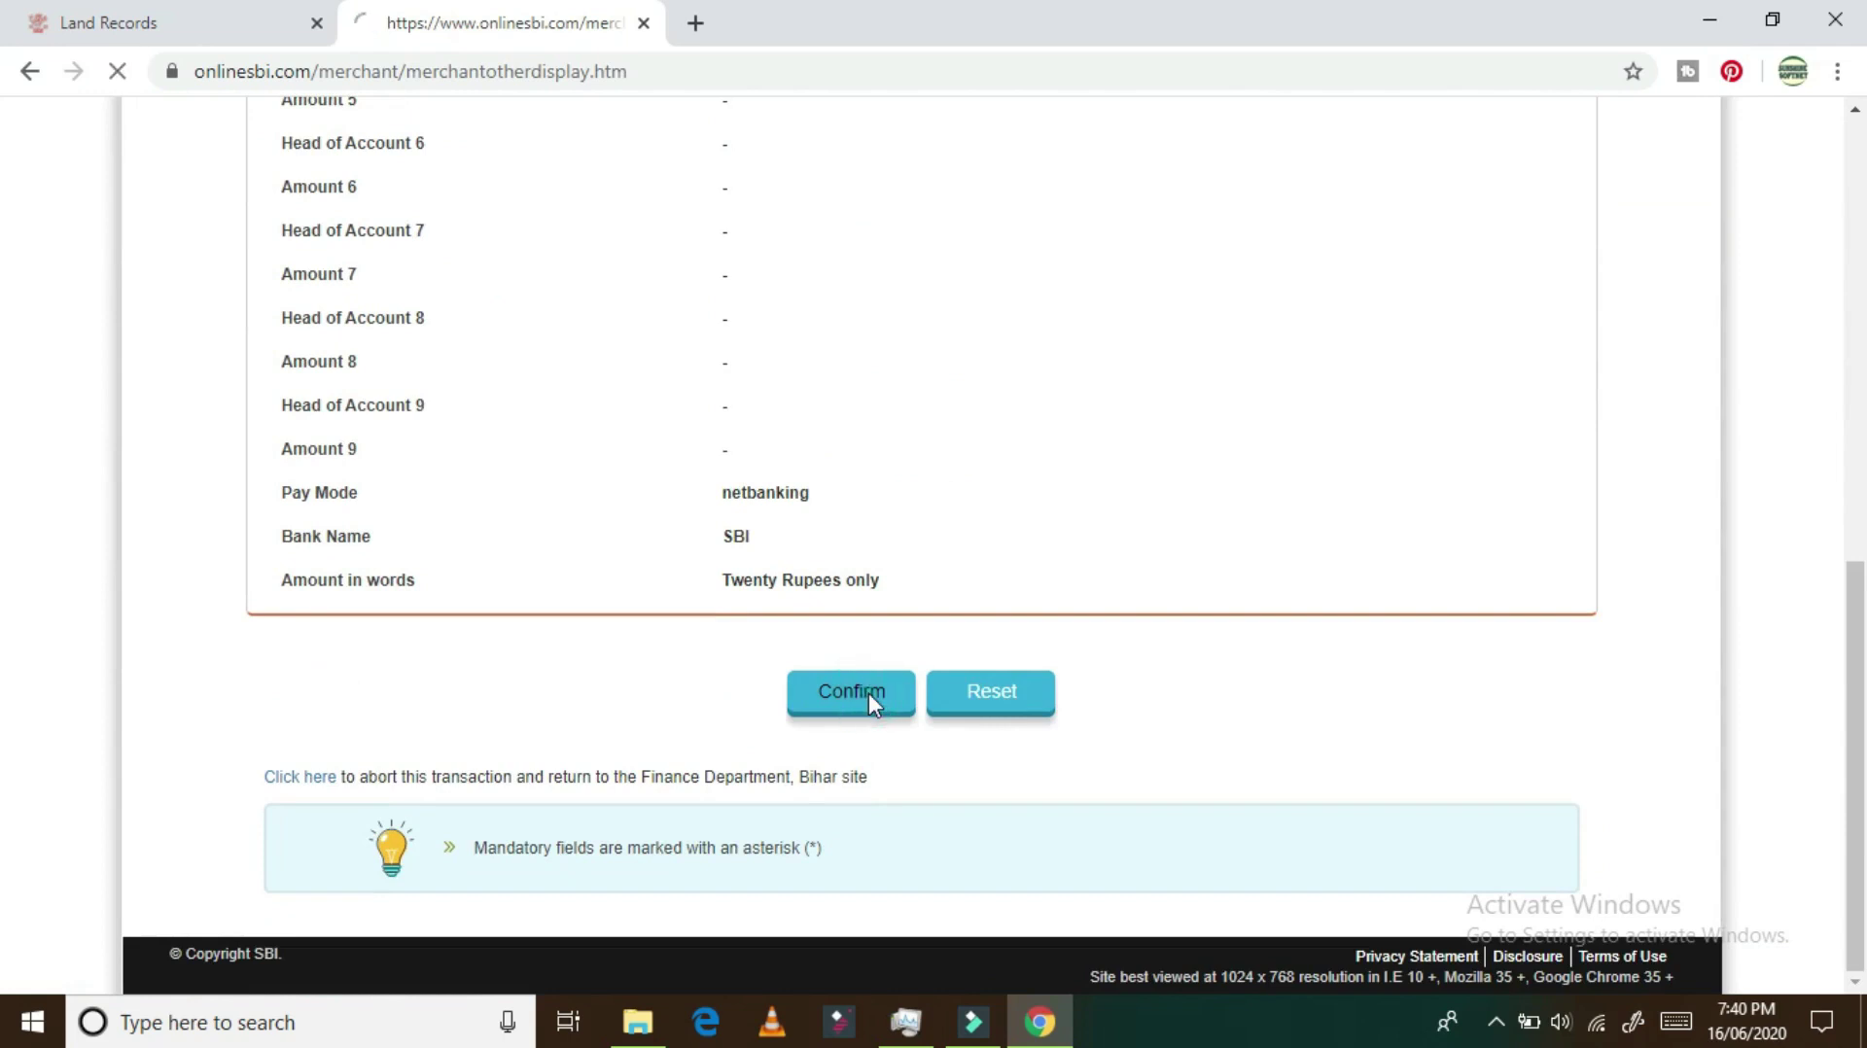
scroll(871, 704, down, 10)
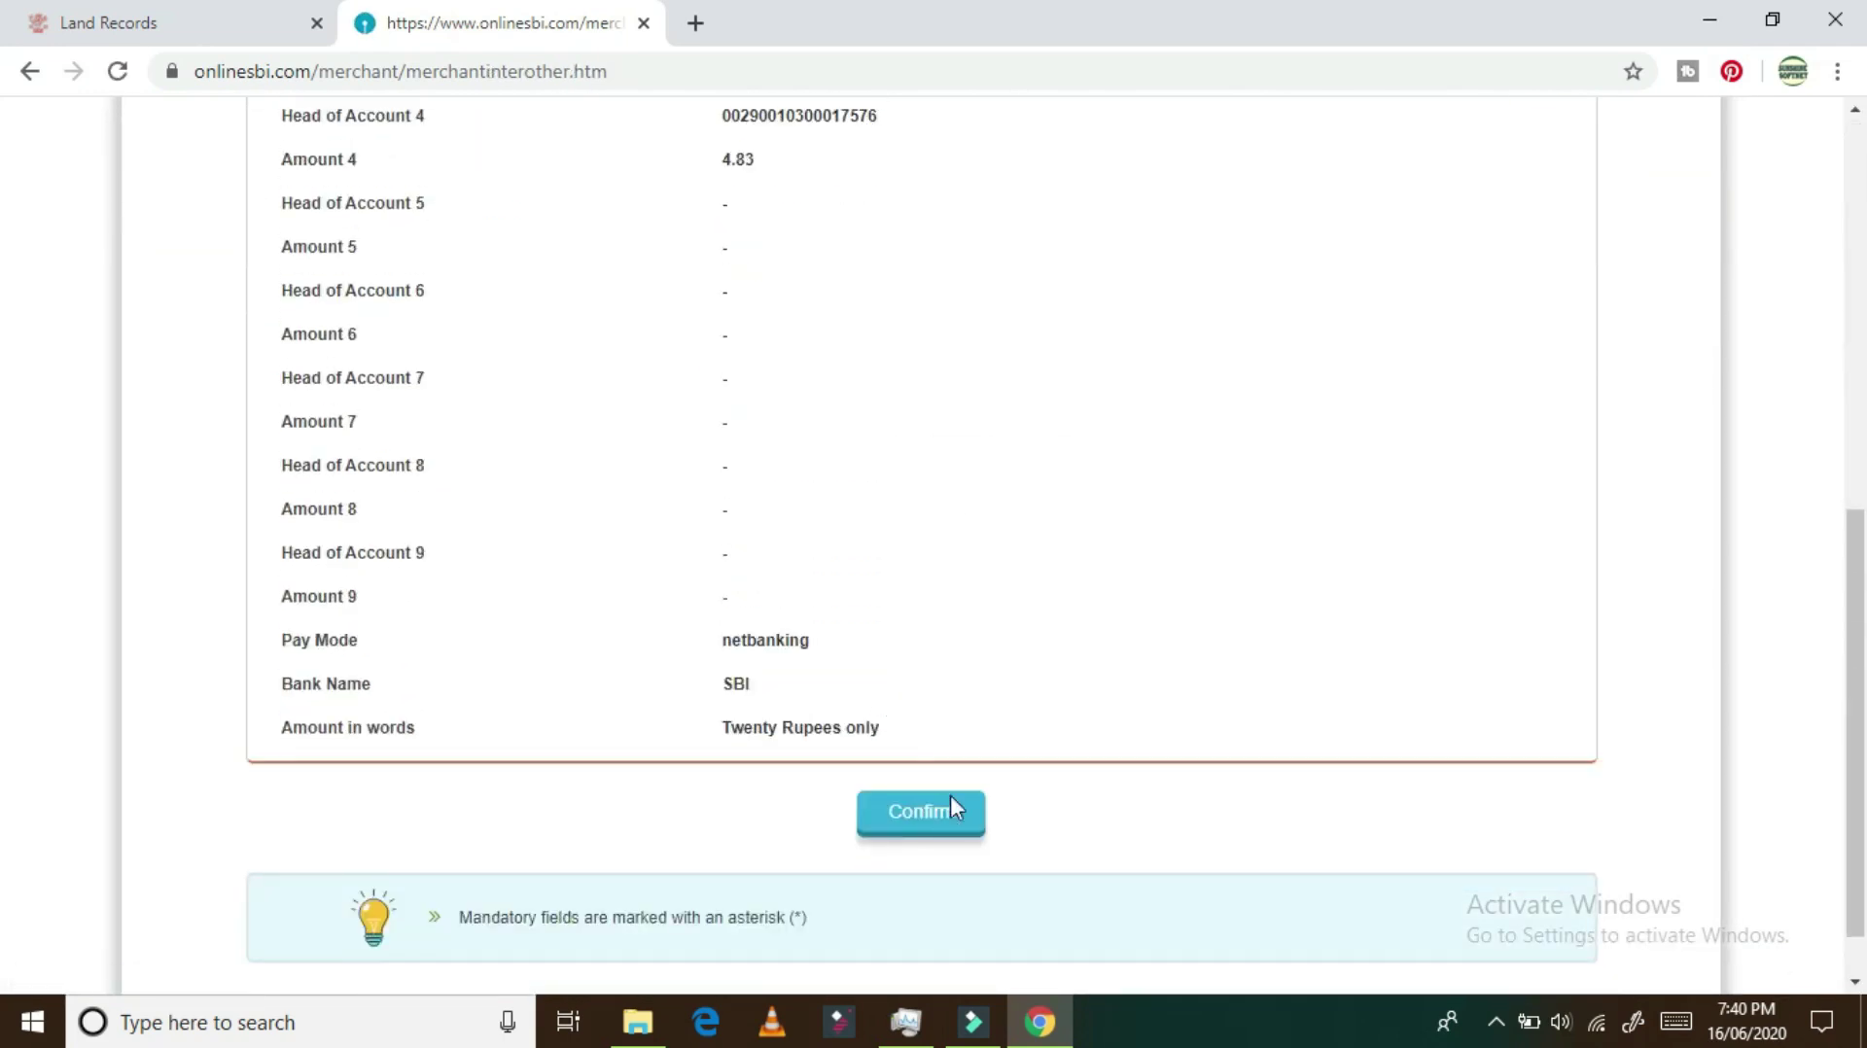
click(934, 823)
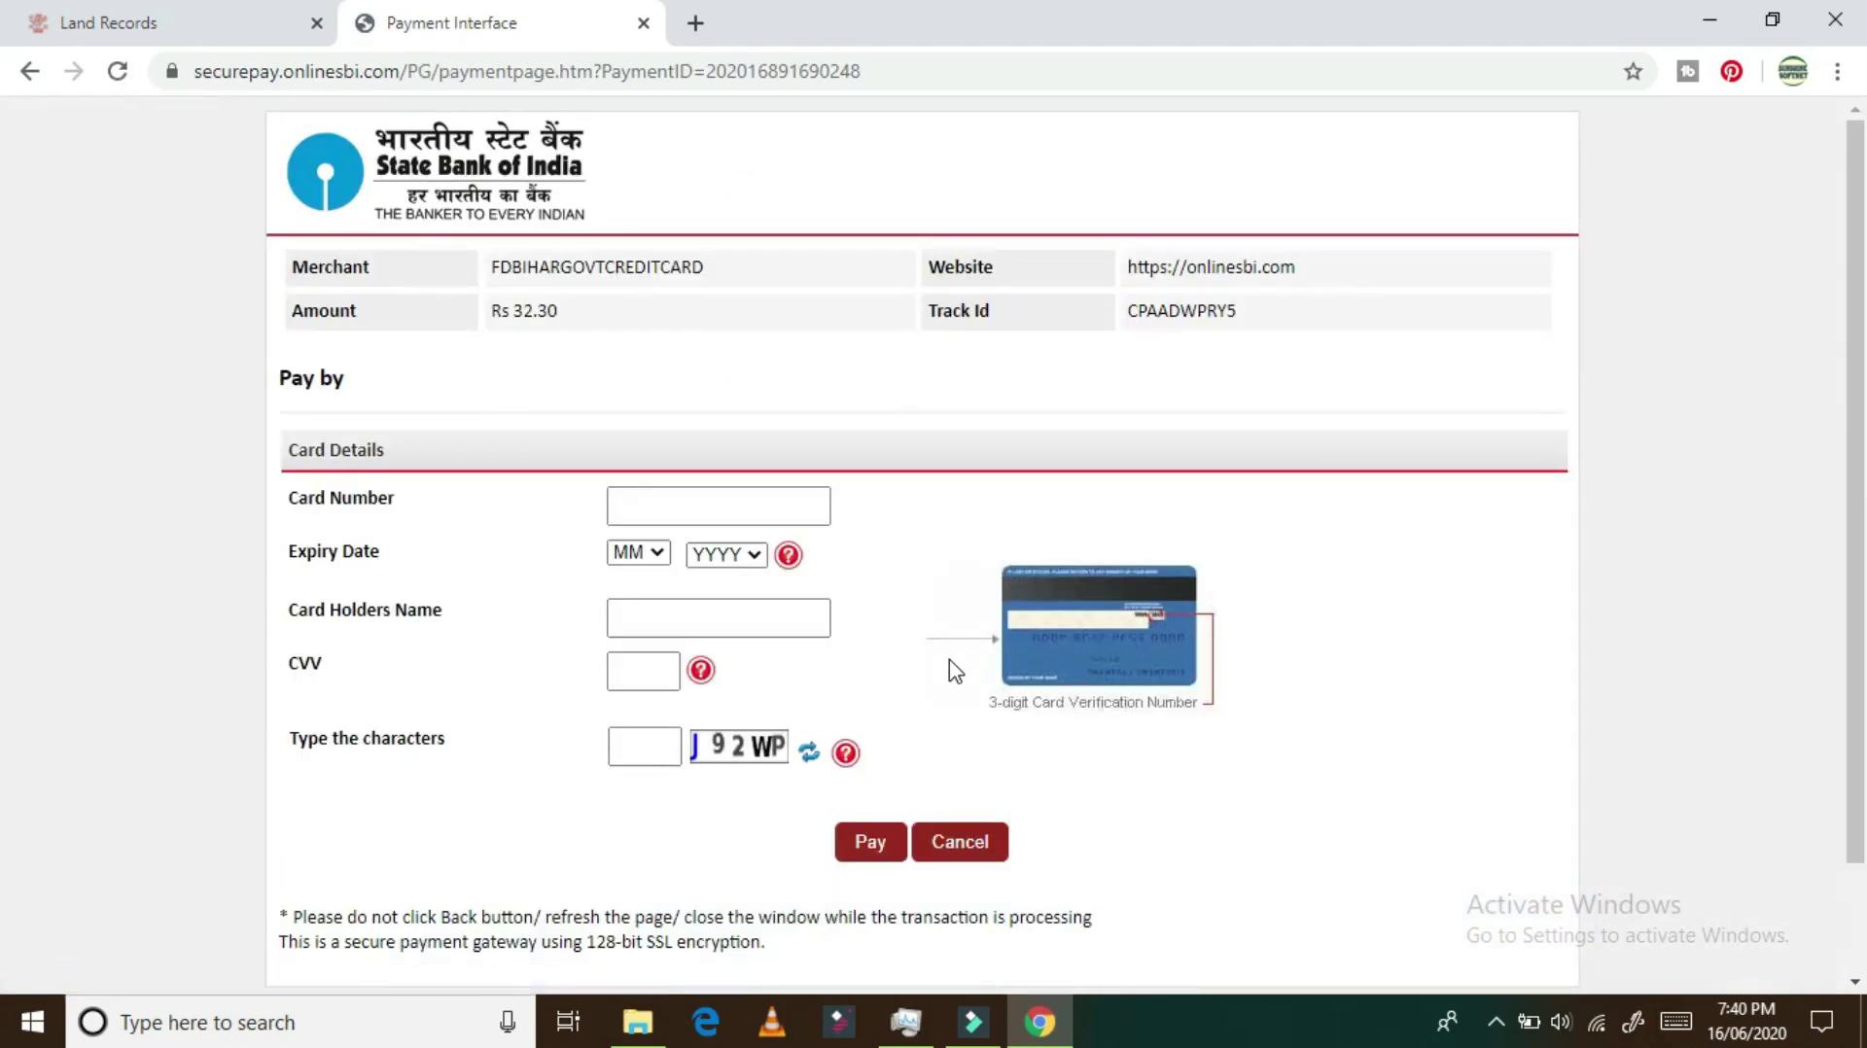
click(654, 498)
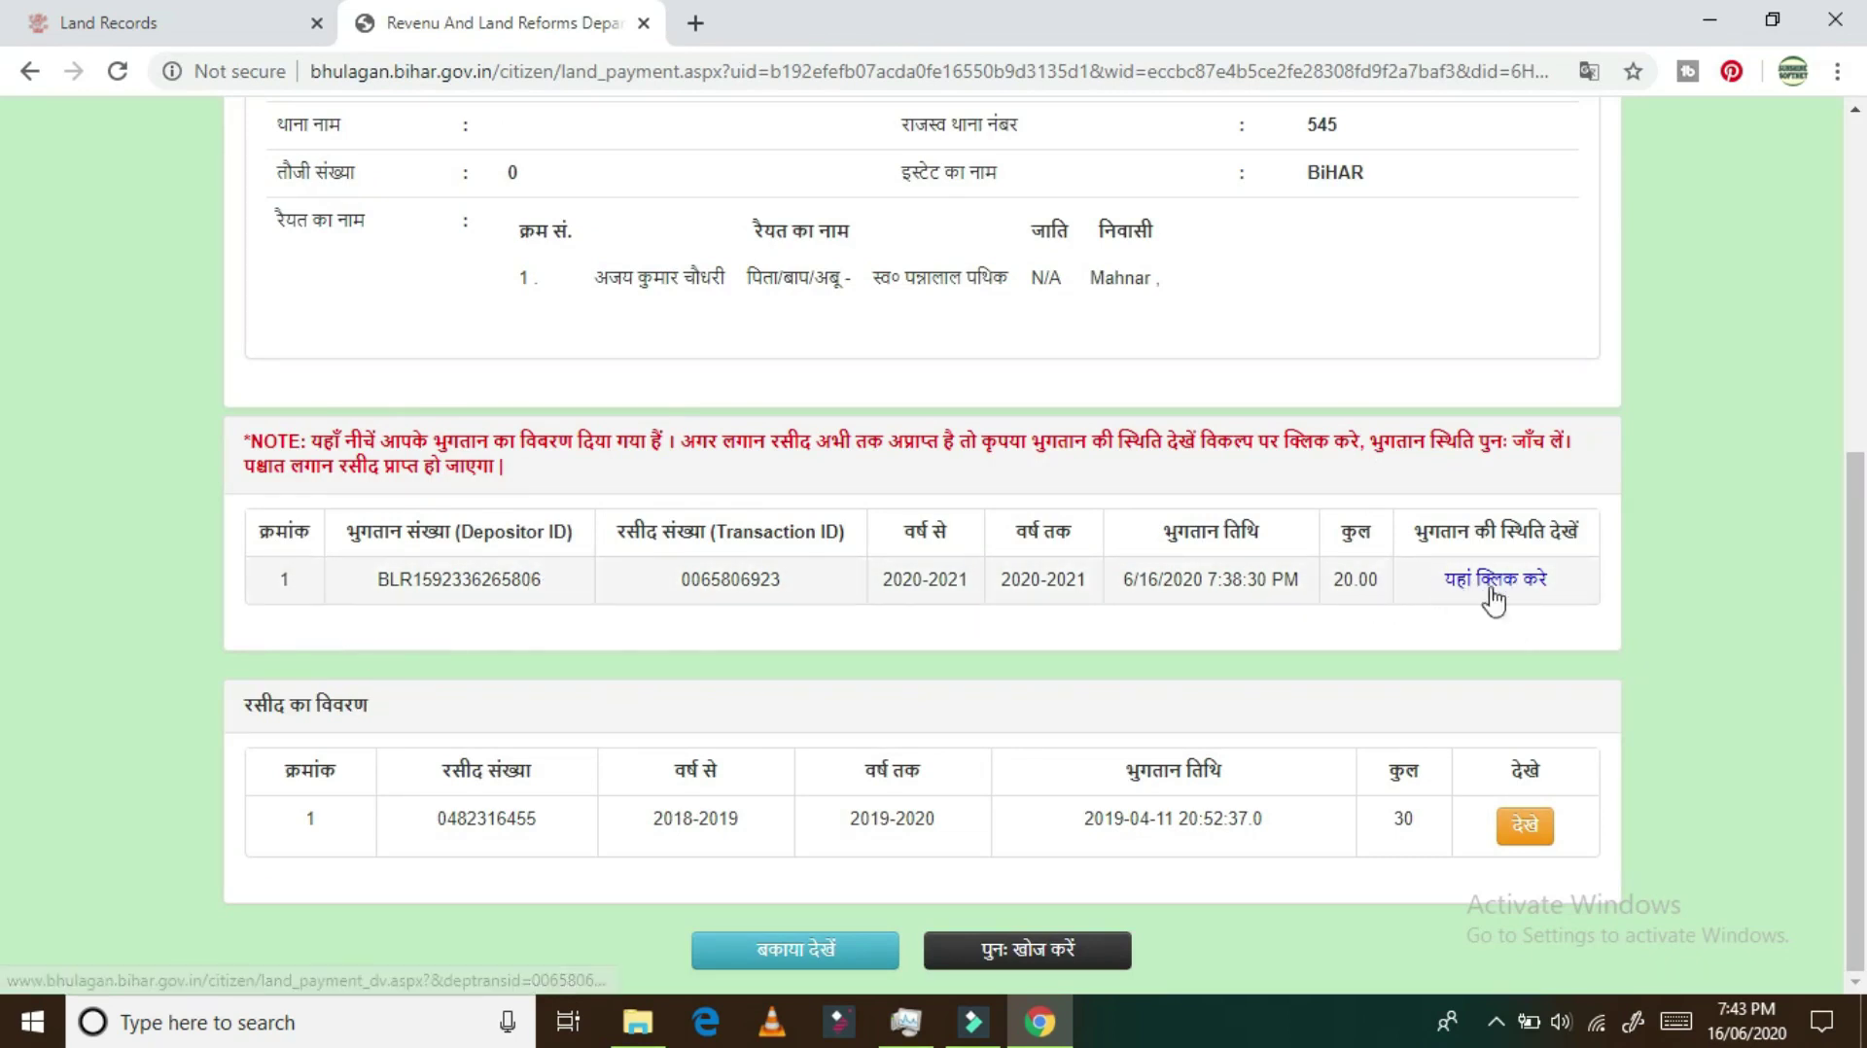
Step: Open the 30-rupee lagan receipt dated 11-04-2019 in a maximized Microsoft Print to PDF preview
click(1525, 829)
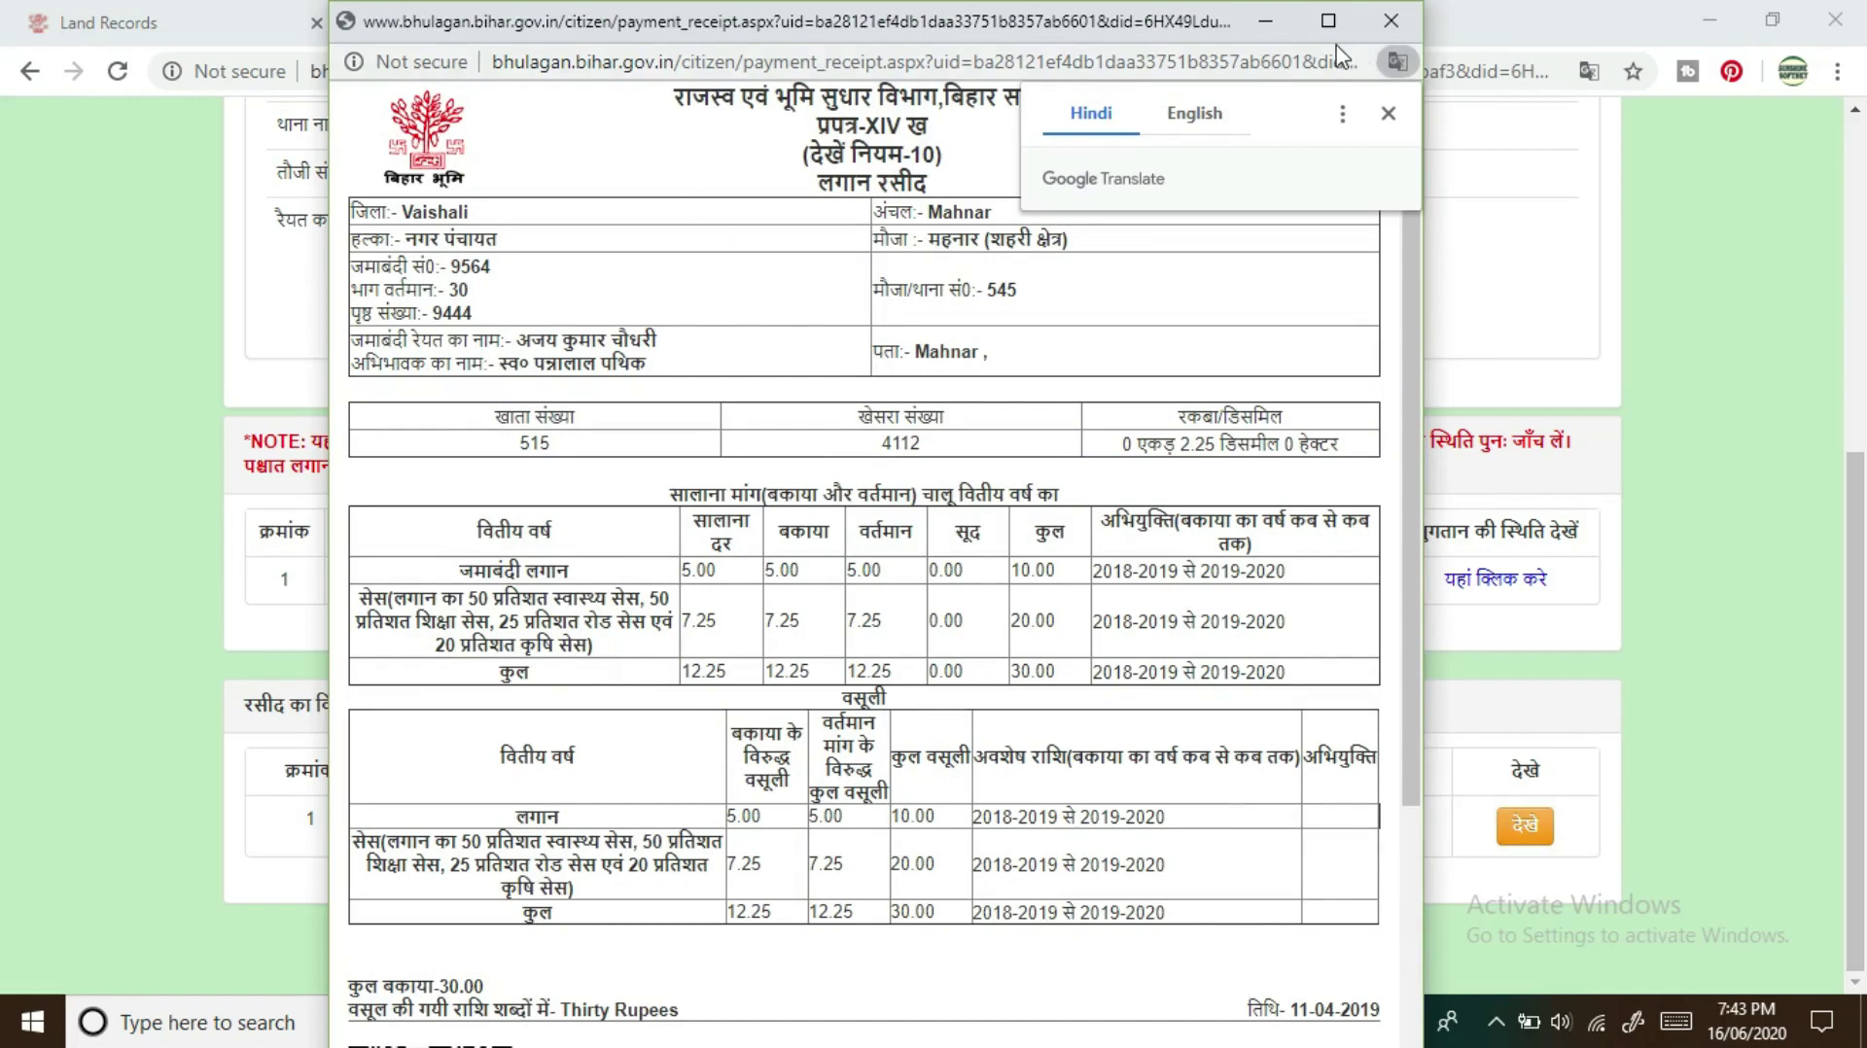
scroll(1009, 494, down, 5)
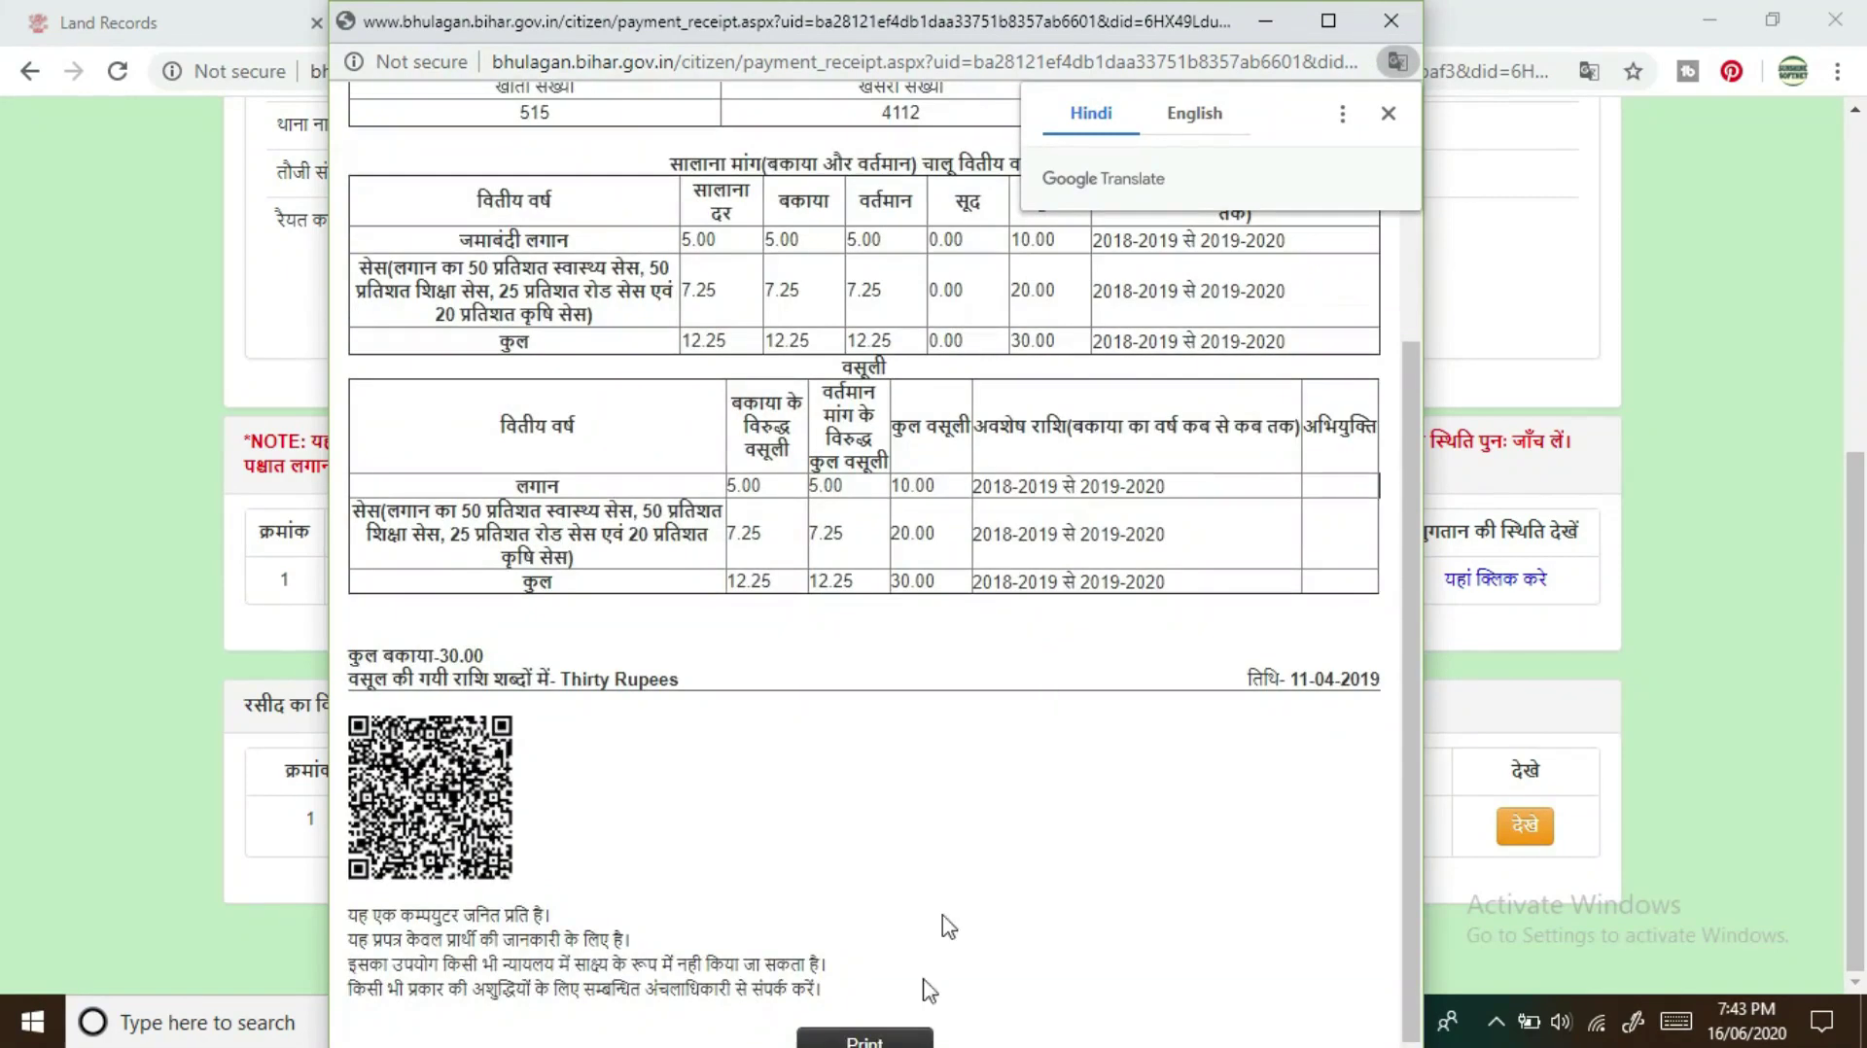
click(872, 1037)
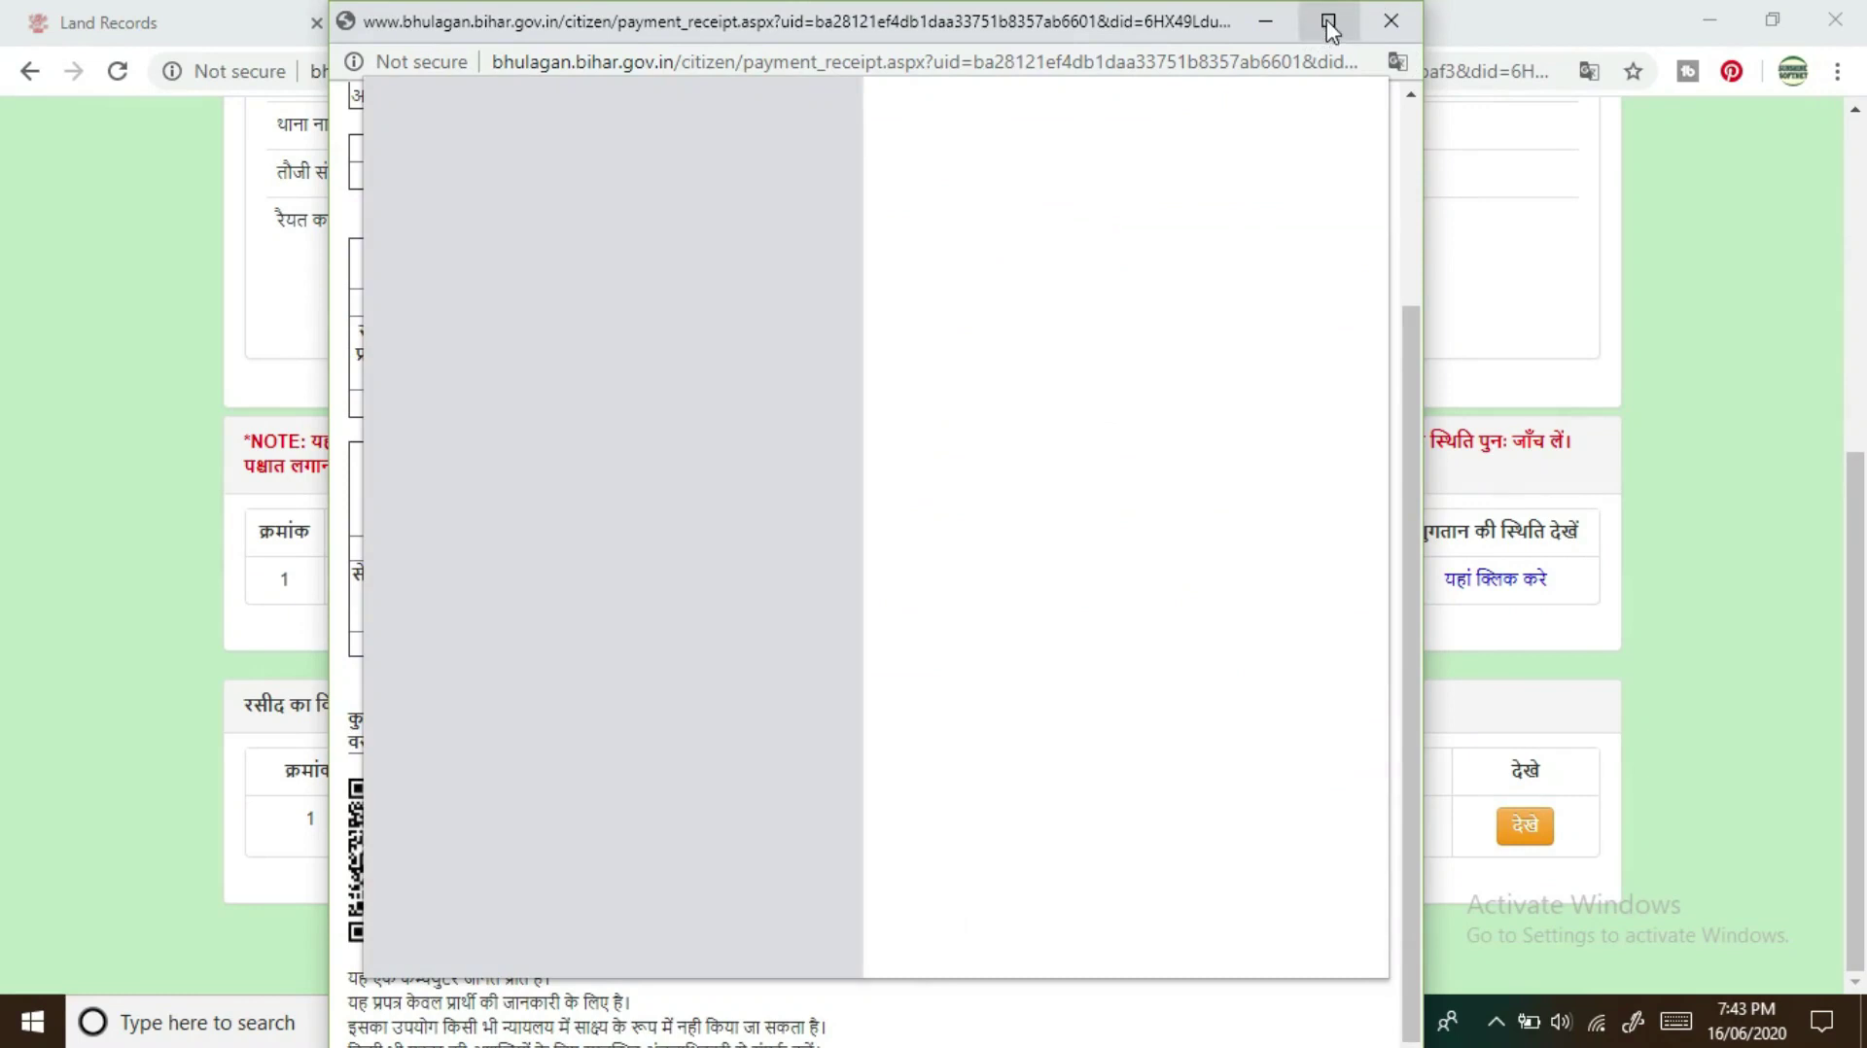
click(1329, 21)
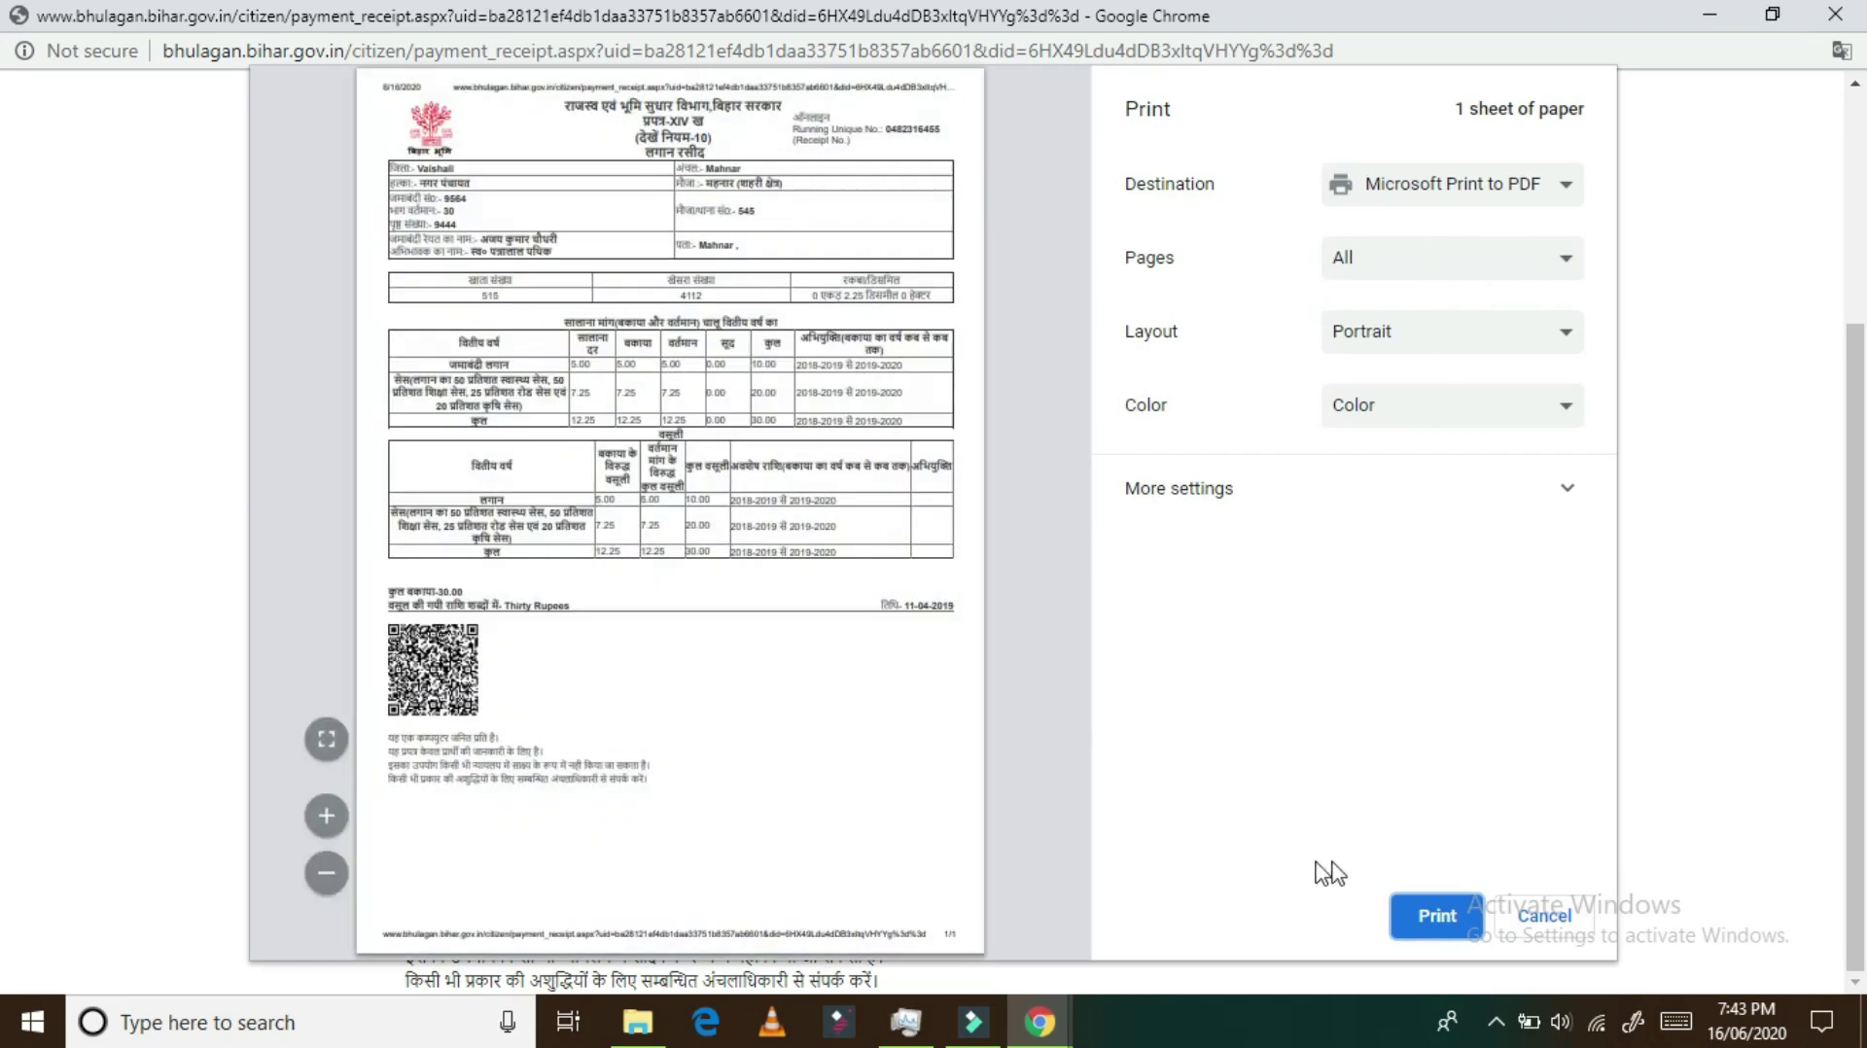
Step: Save the receipt to the Desktop as the PDF 'jamin ka rasid'
click(1437, 917)
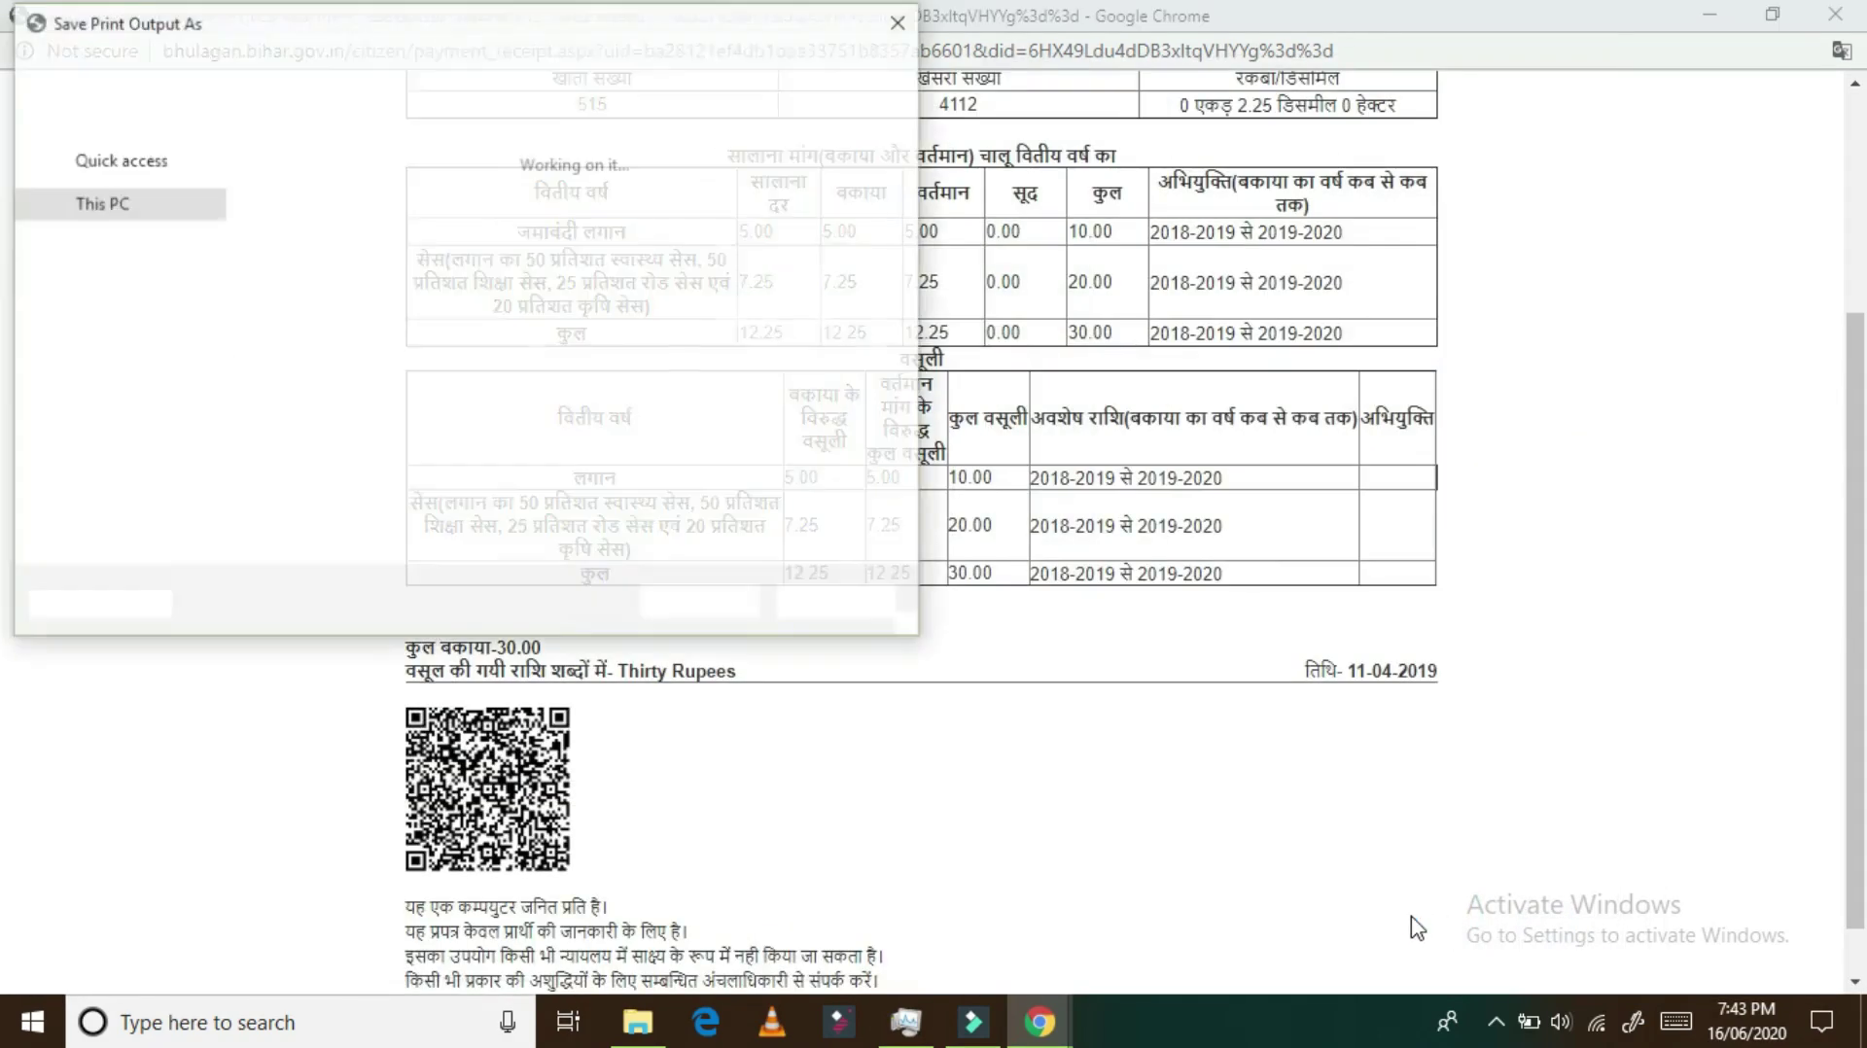
click(420, 511)
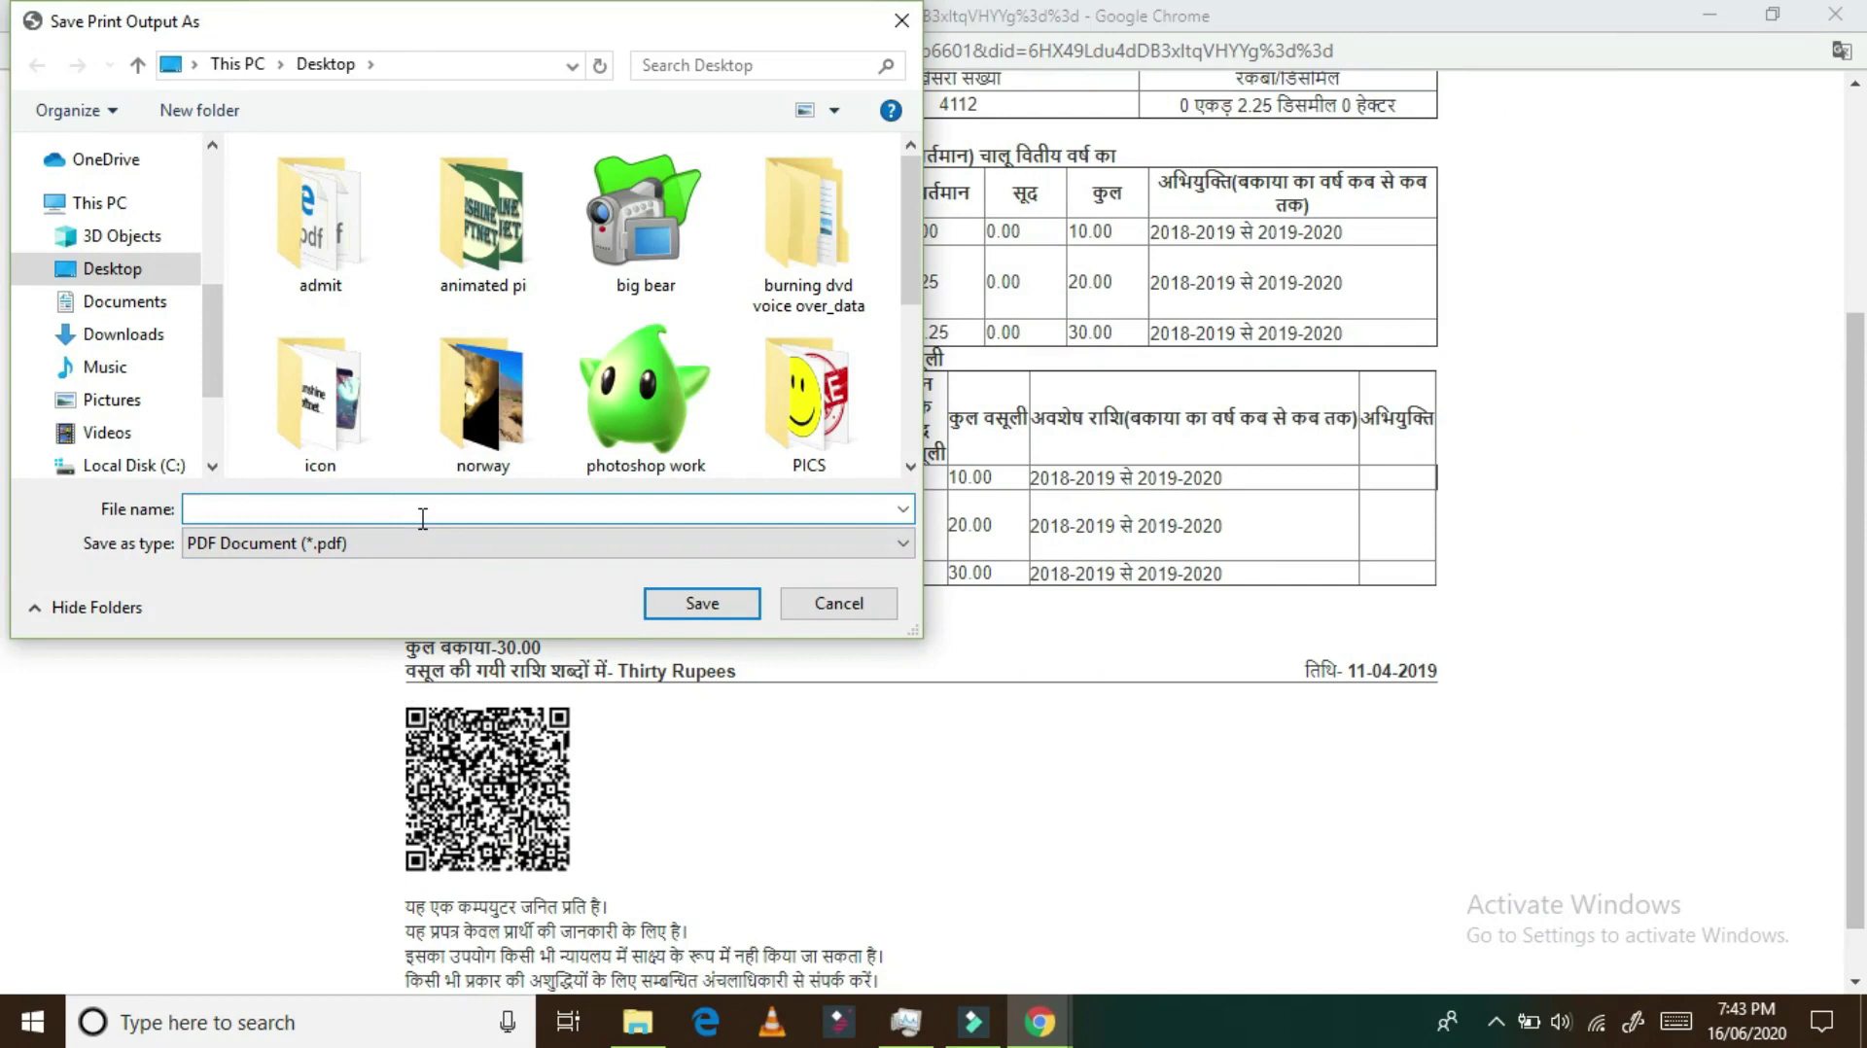
text(h)
key(BackSpace)
text(jamin ka rasid)
click(708, 603)
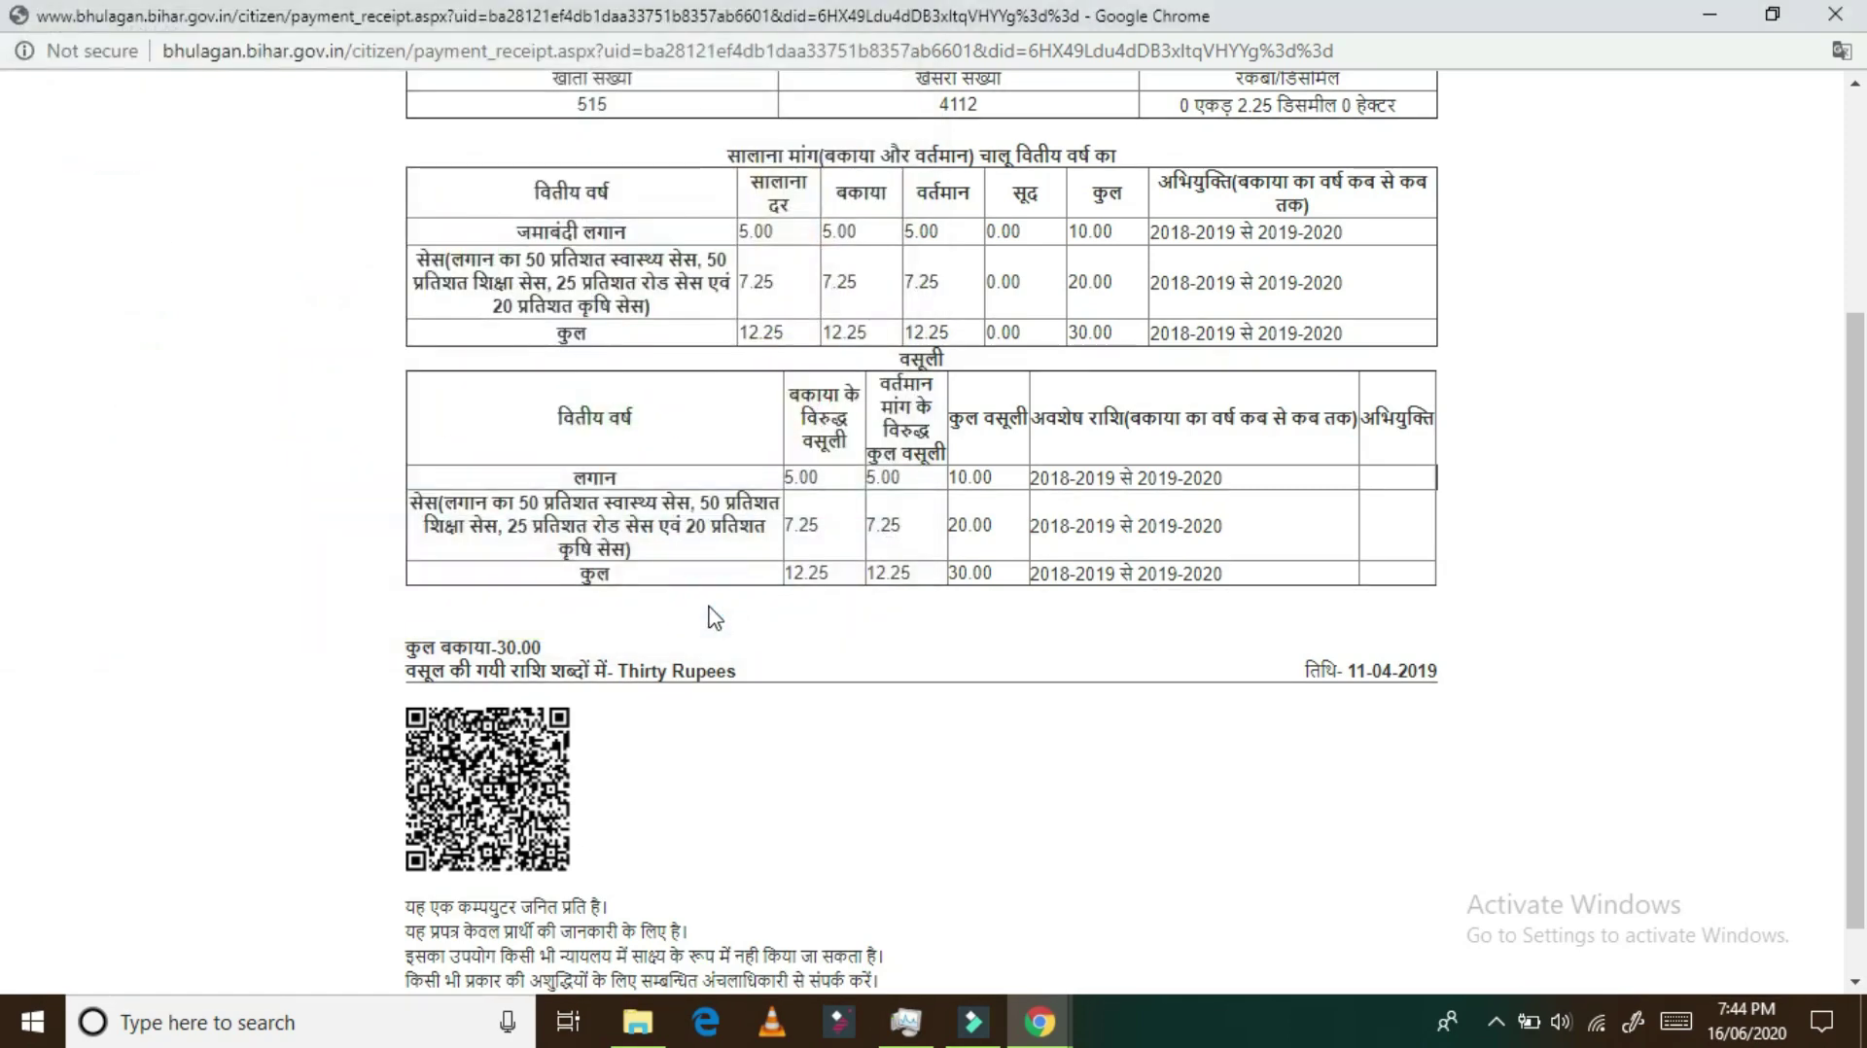
scroll(1012, 576, up, 3)
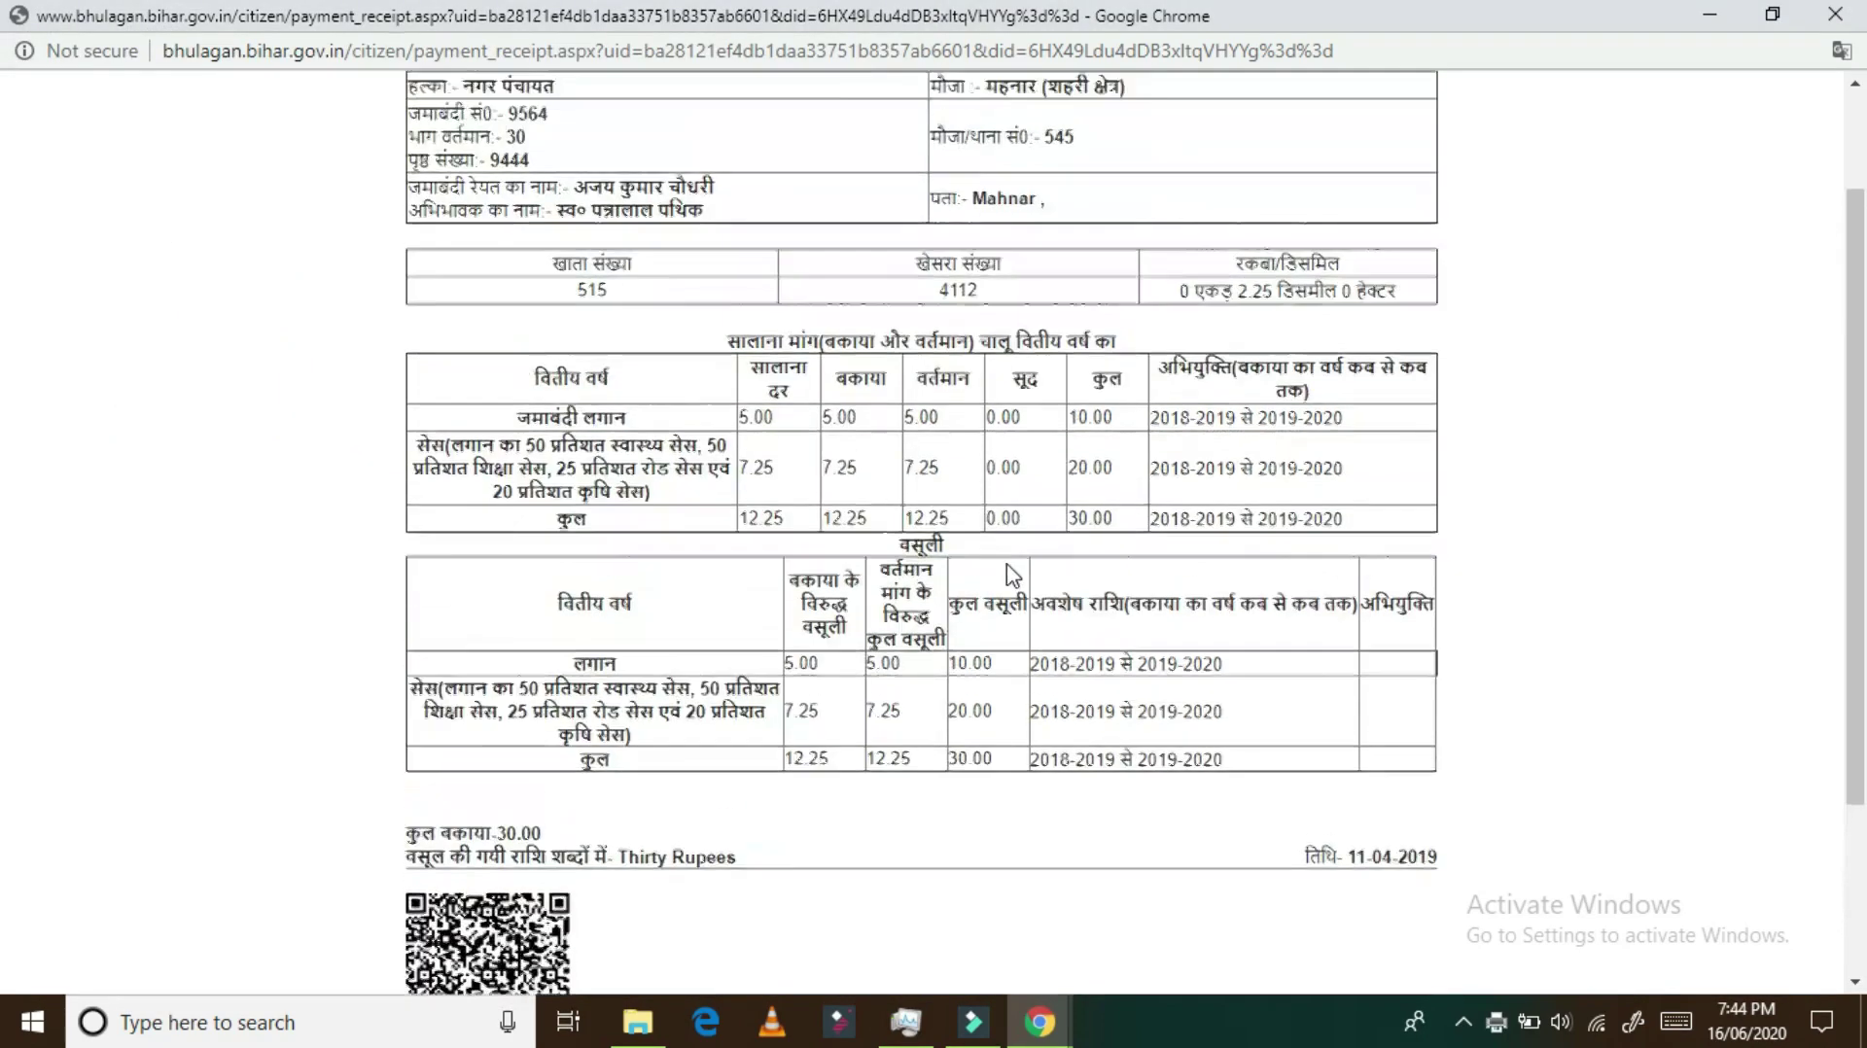
Step: Close the receipt and Chrome windows, refresh the desktop, and reveal the hidden tray icons
click(1836, 15)
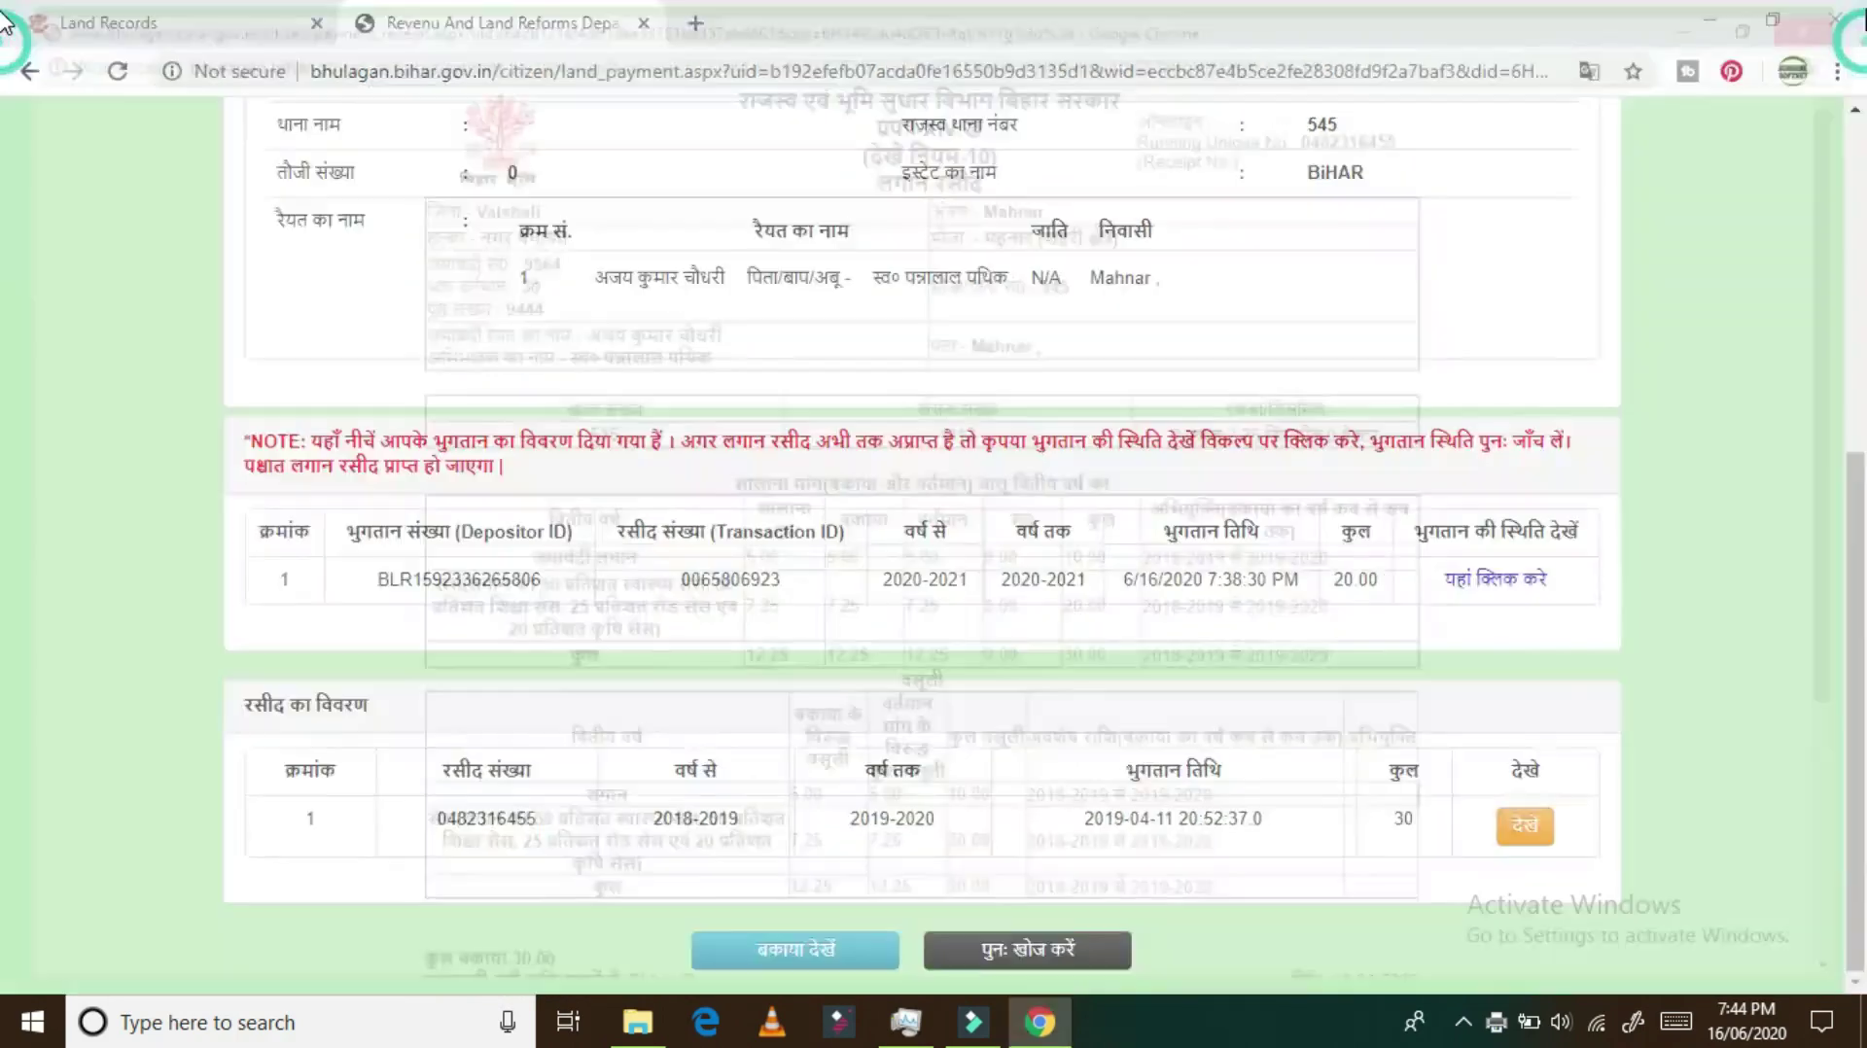
click(1835, 16)
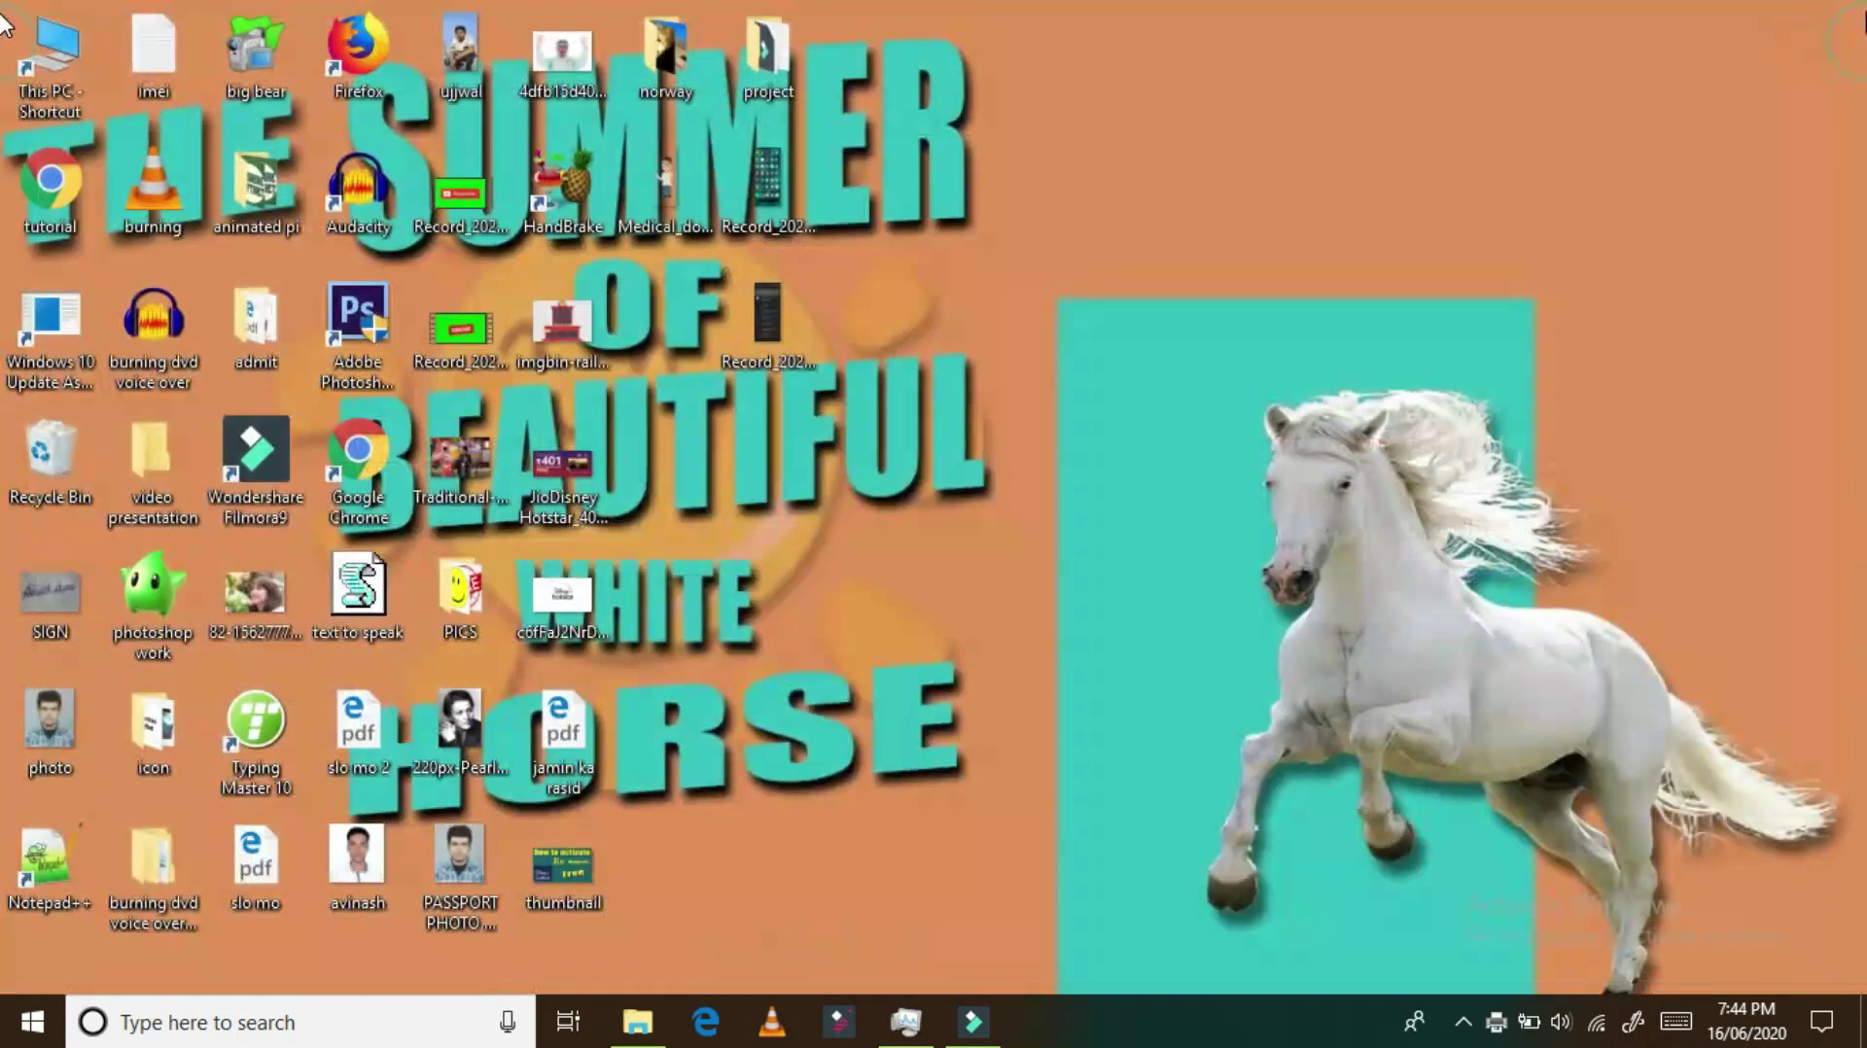
right_click(872, 181)
click(983, 261)
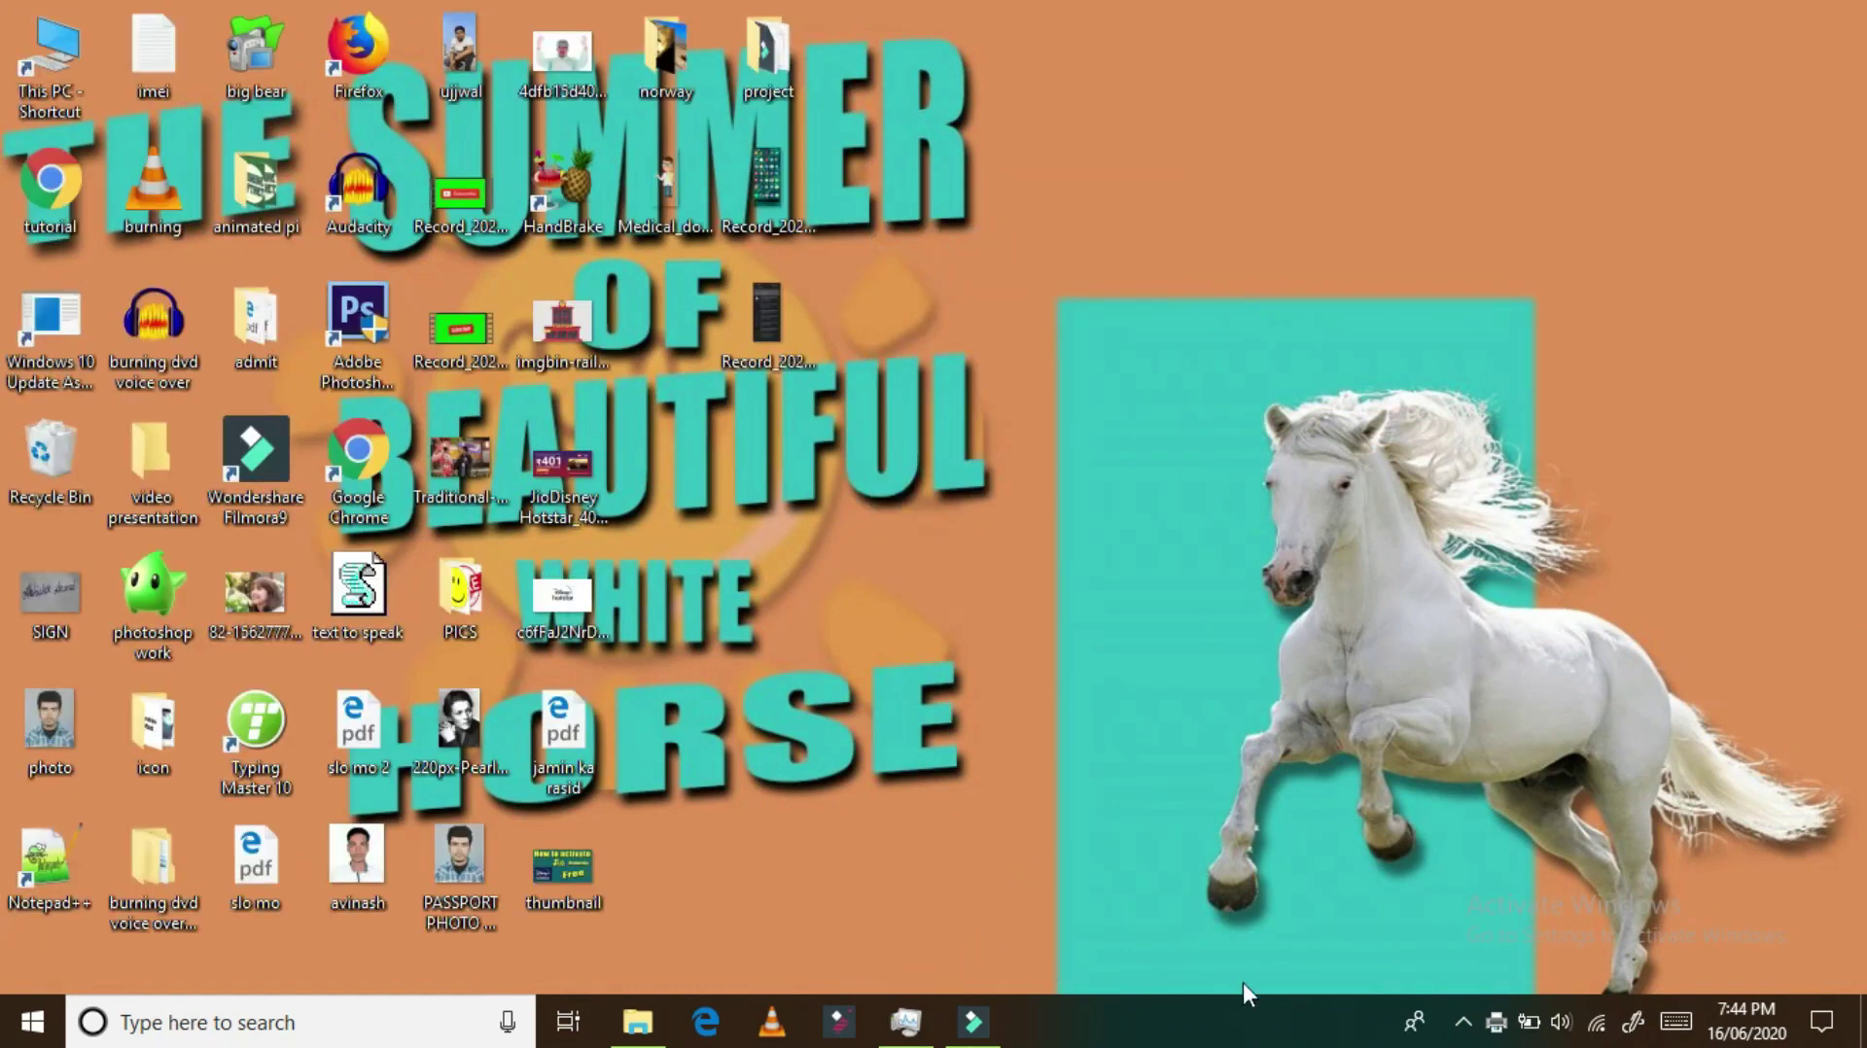
click(1467, 1023)
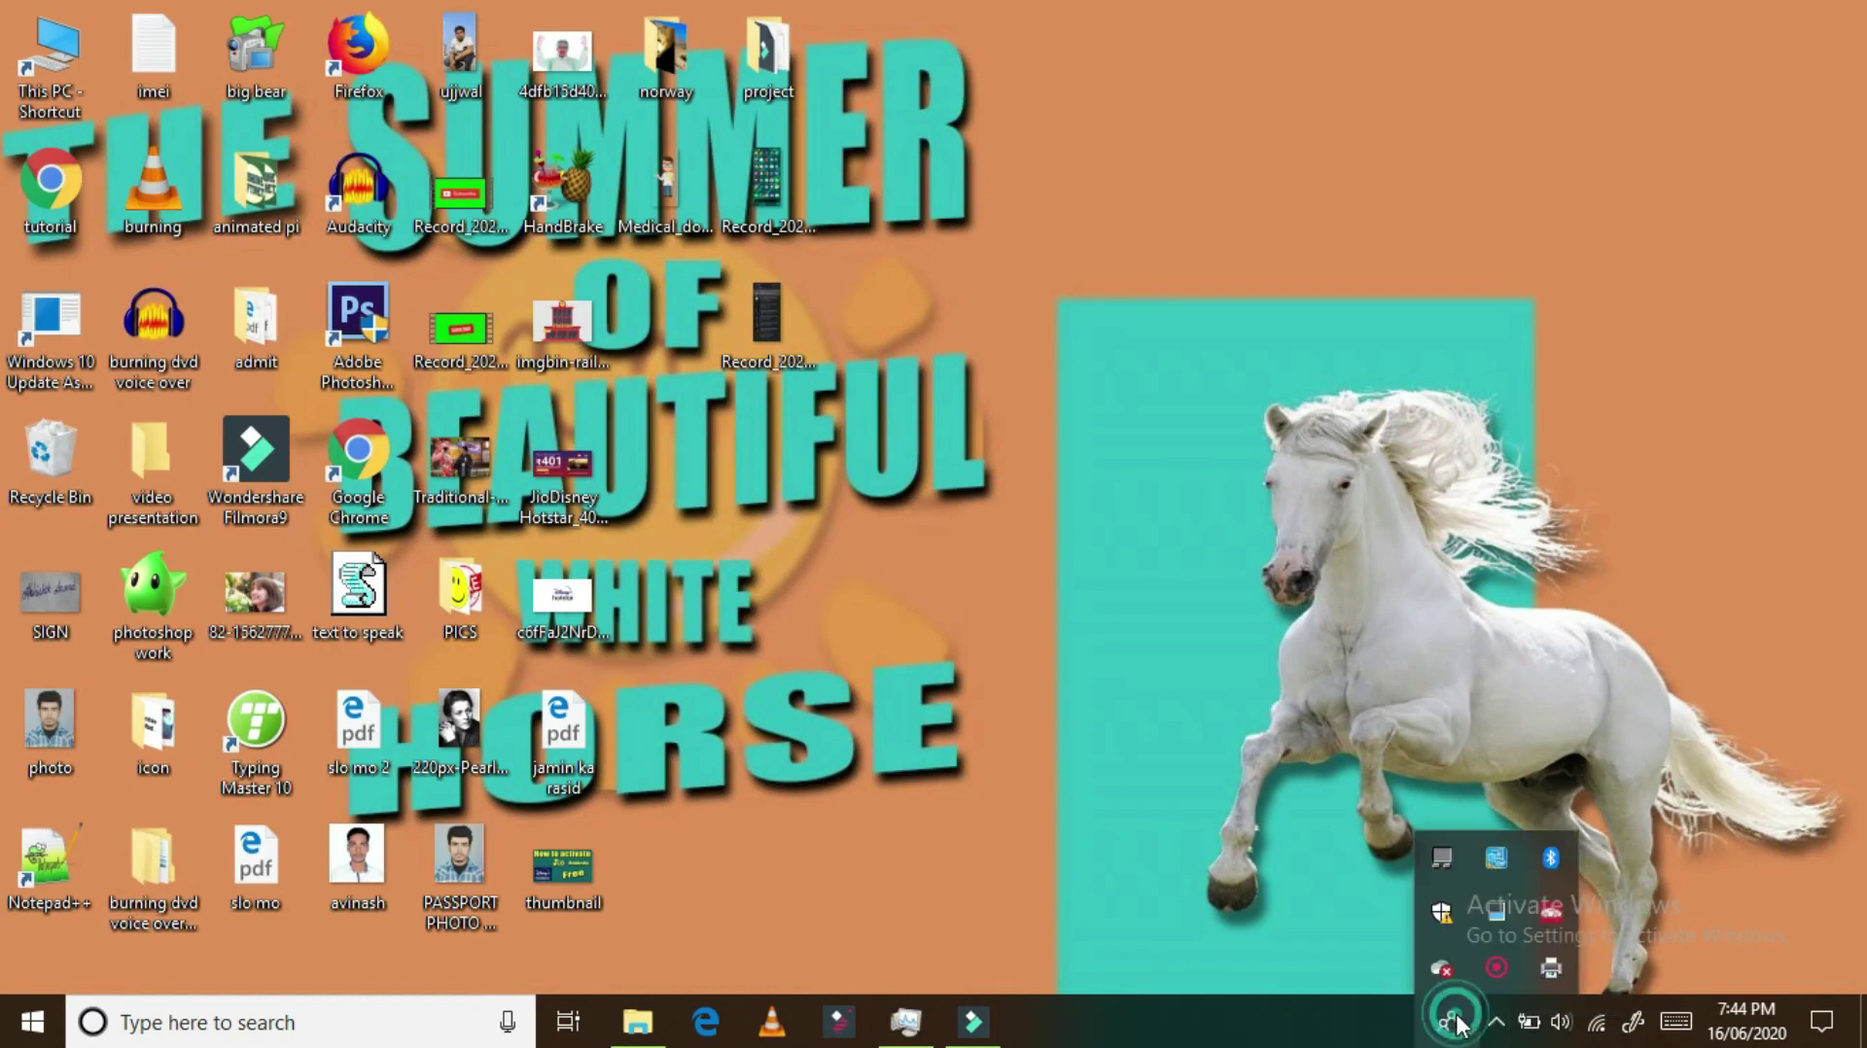